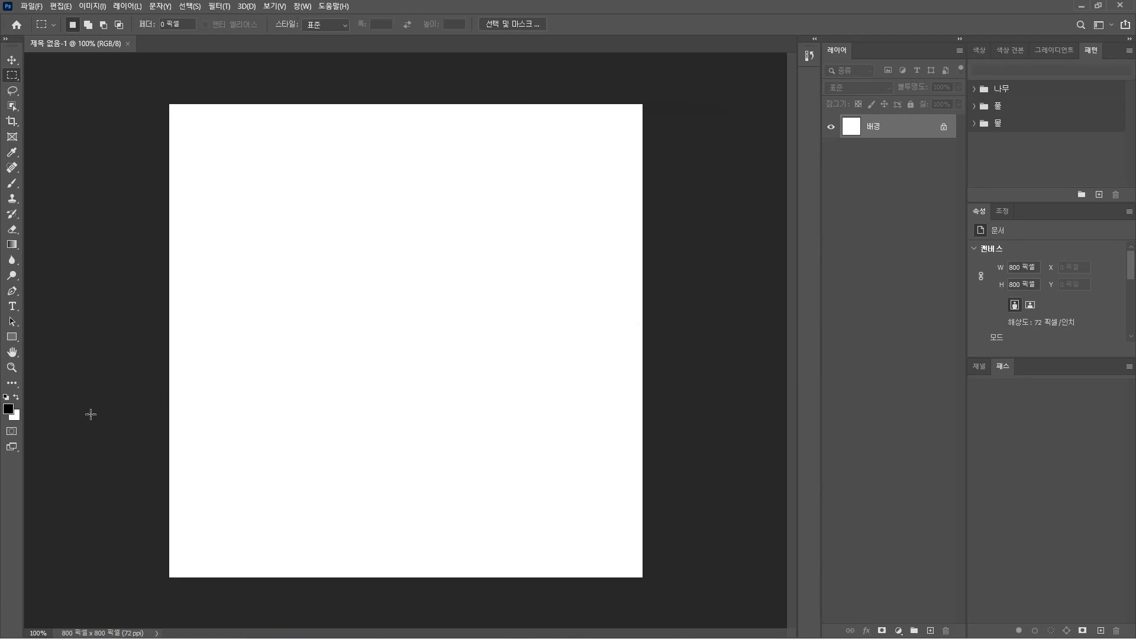
Set the foreground colour to the medium green 429a48.
left_click(8, 412)
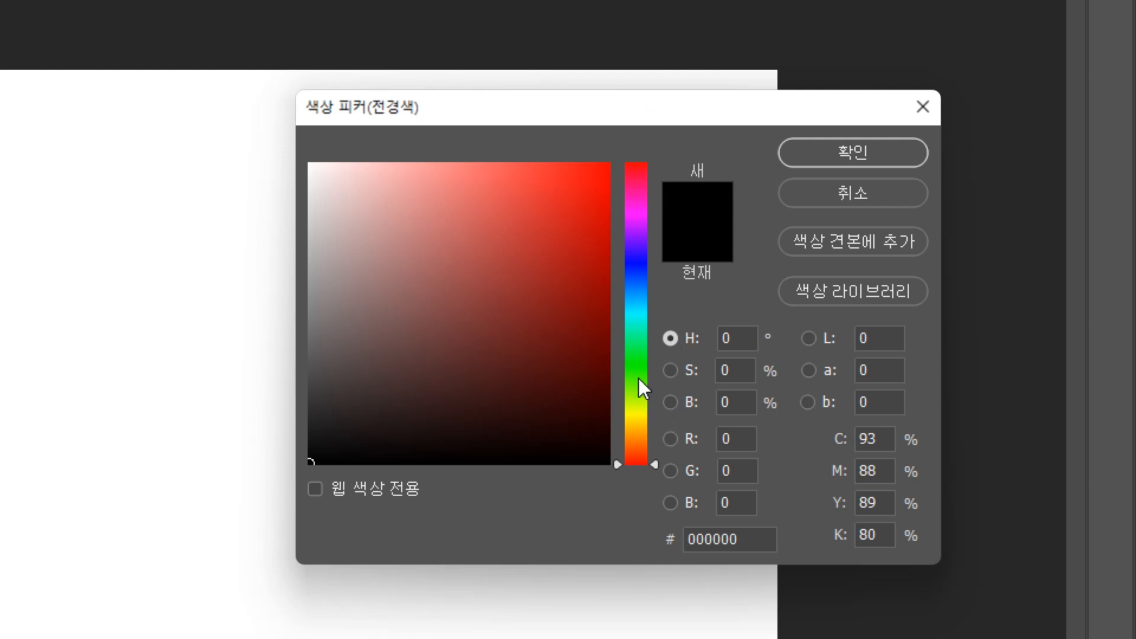
left_click_drag(638, 379, 641, 361)
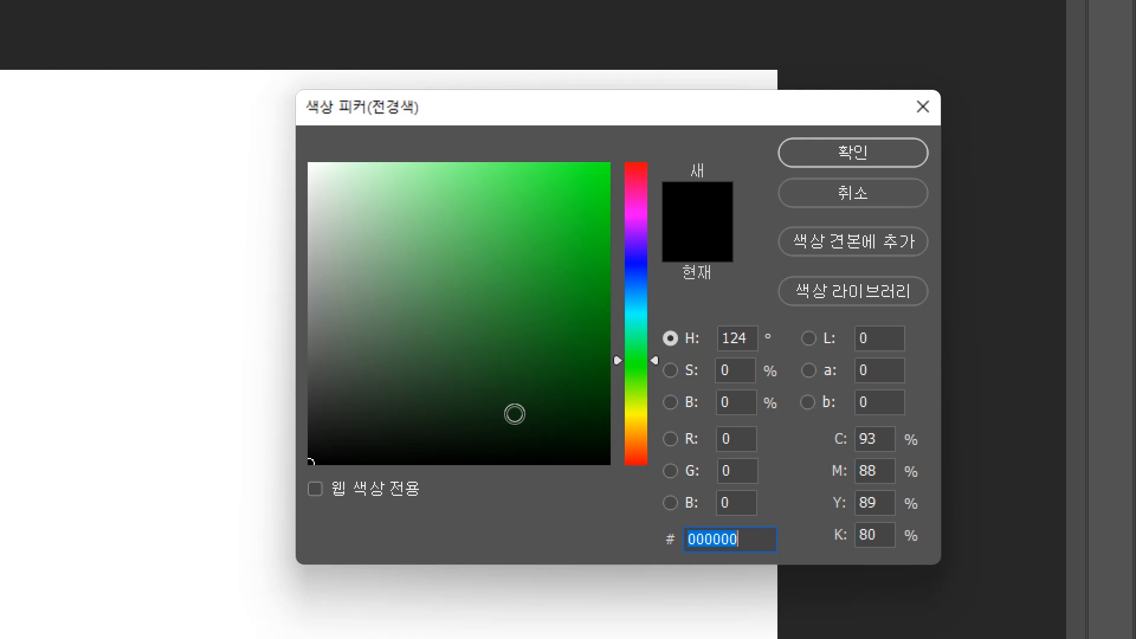
left_click(481, 283)
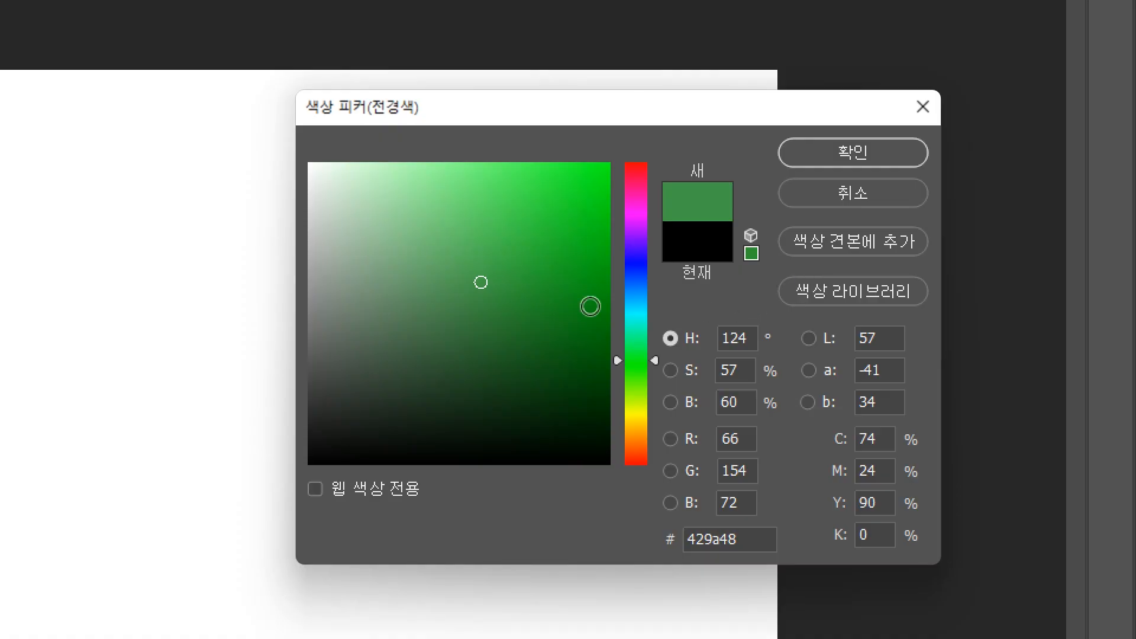
left_click(806, 153)
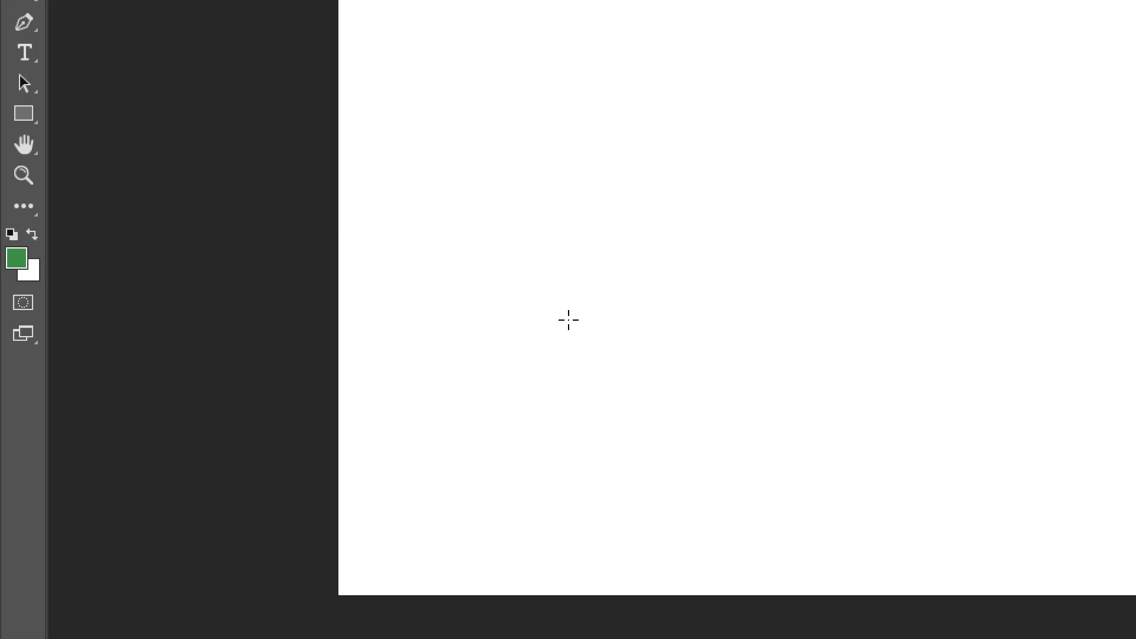
Fill a rectangular marquee selection above the canvas centre with the foreground green, then deselect it and fill the whole canvas likewise.
key("v")
key("m")
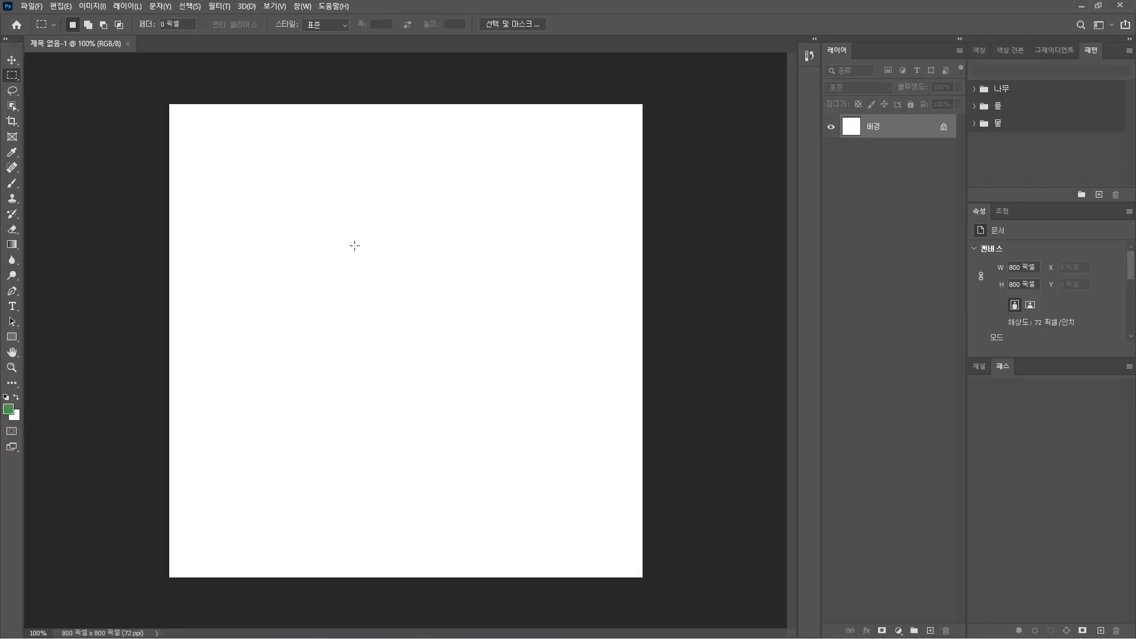
left_click_drag(324, 225, 473, 337)
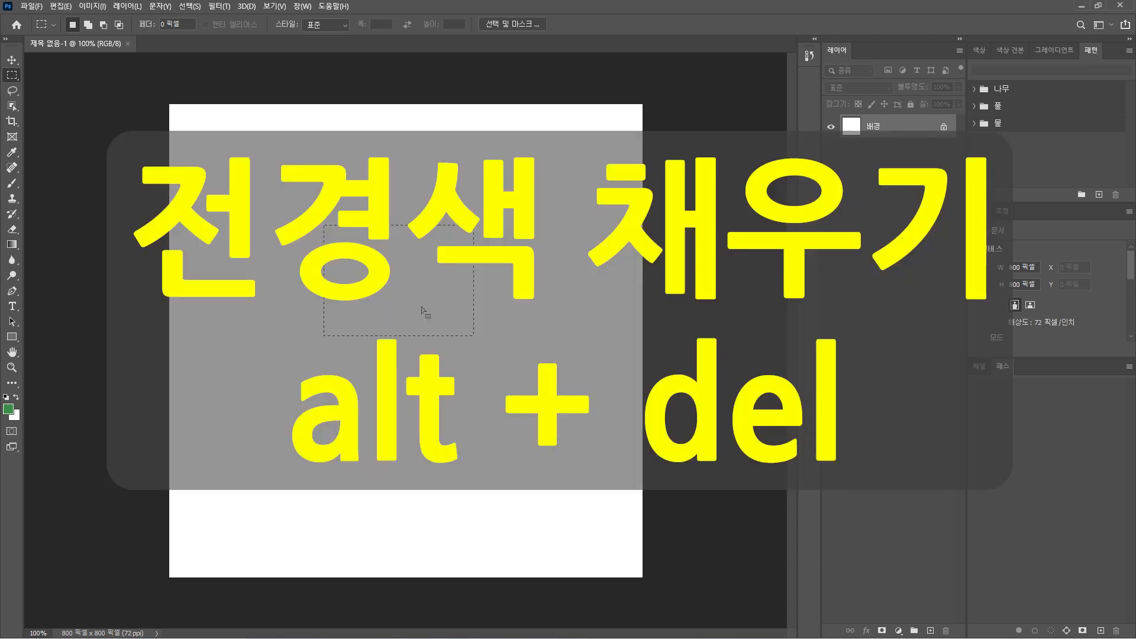
key("alt+Delete")
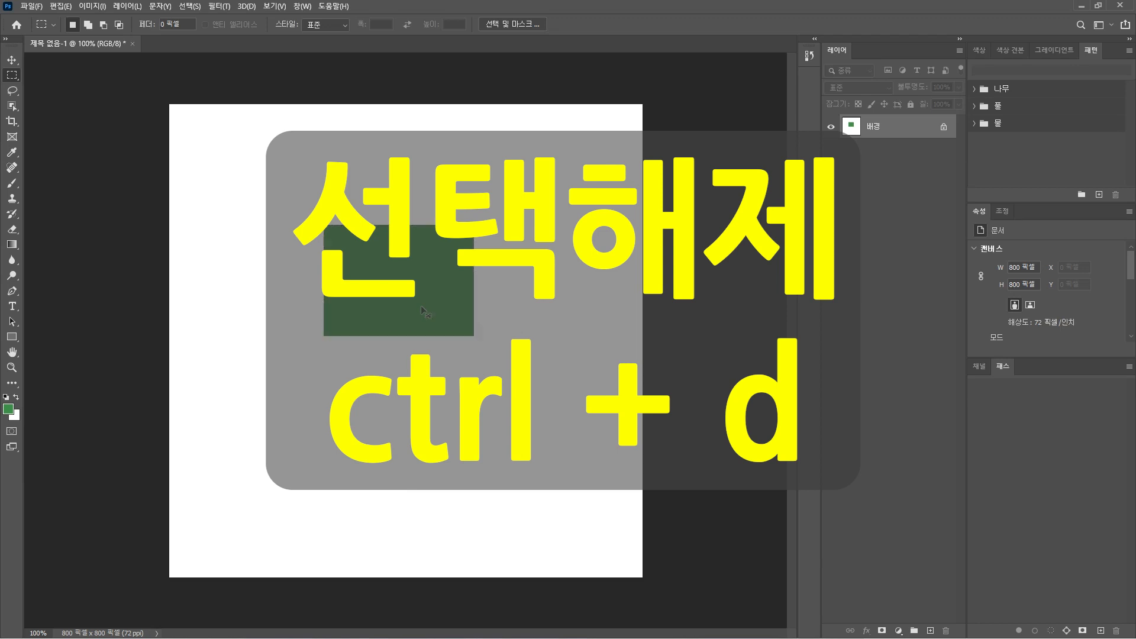
key("ctrl+d")
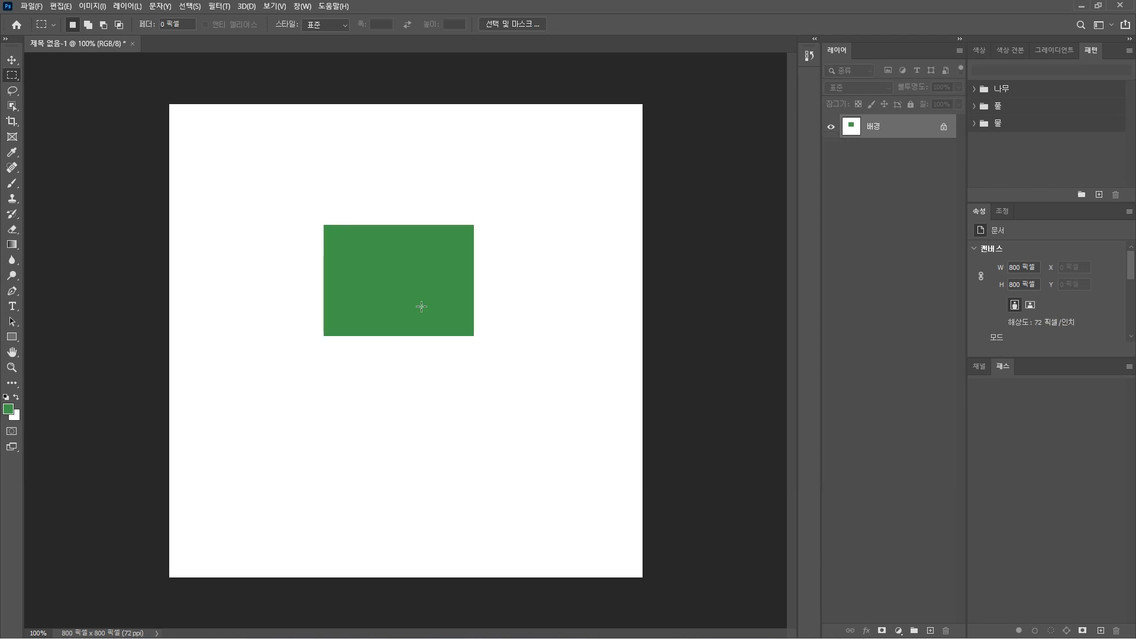
key("alt+Delete")
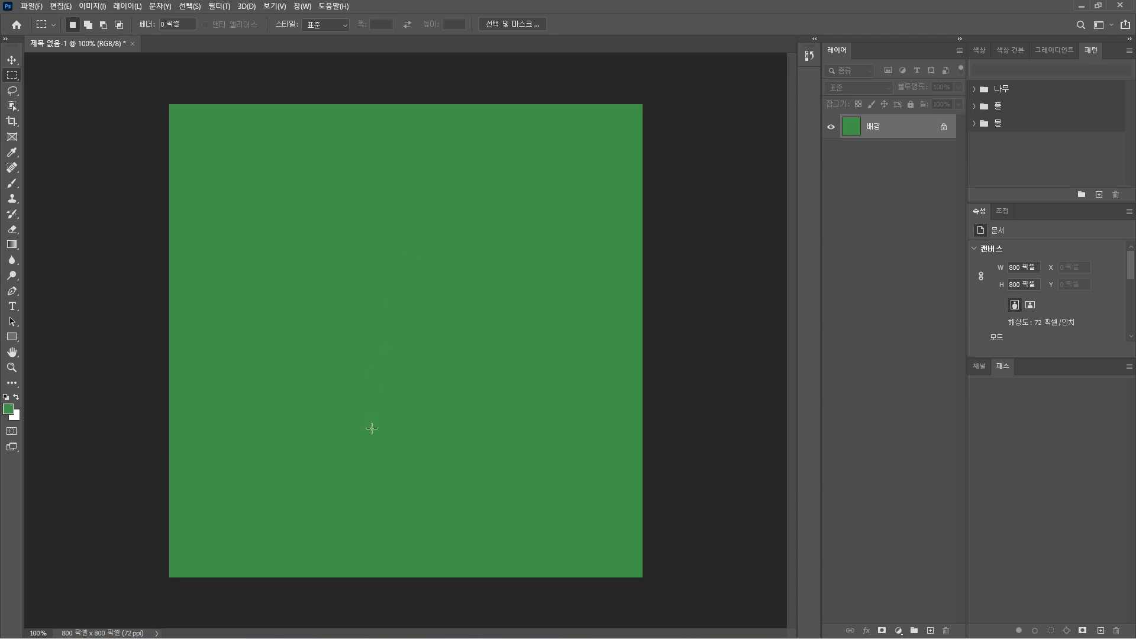
Examine the RGB, CMYK and hexadecimal values of the green foreground colour in the Color Picker.
left_click(10, 409)
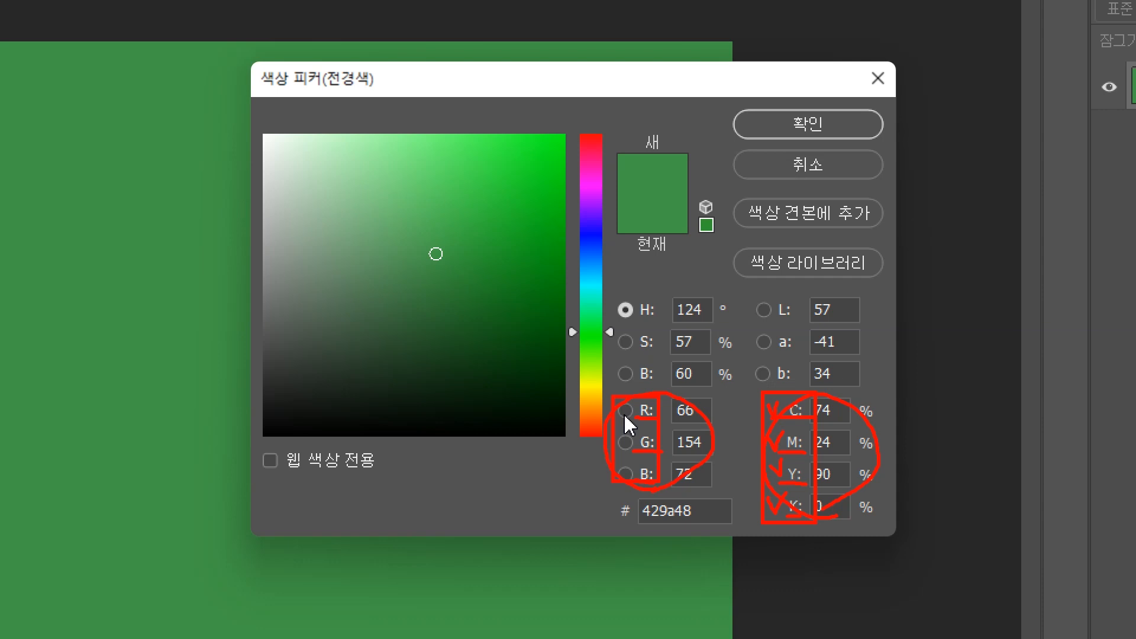
key("Escape")
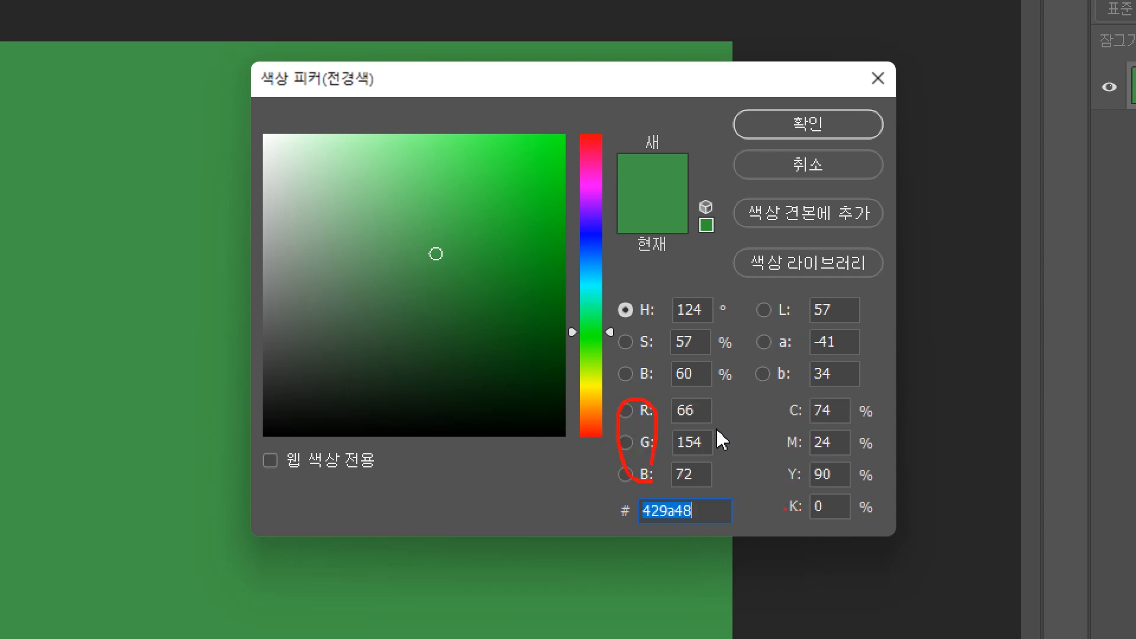
mouse_move(776, 448)
left_mouse_down()
mouse_move(791, 405)
mouse_move(840, 448)
left_mouse_up()
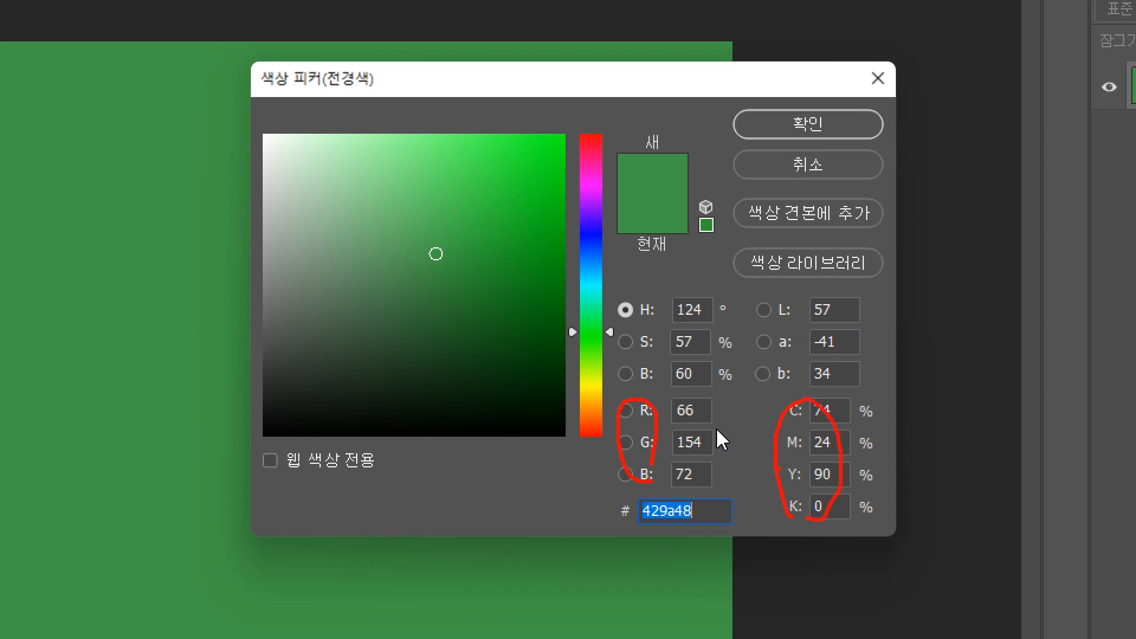
left_click_drag(668, 426, 689, 409)
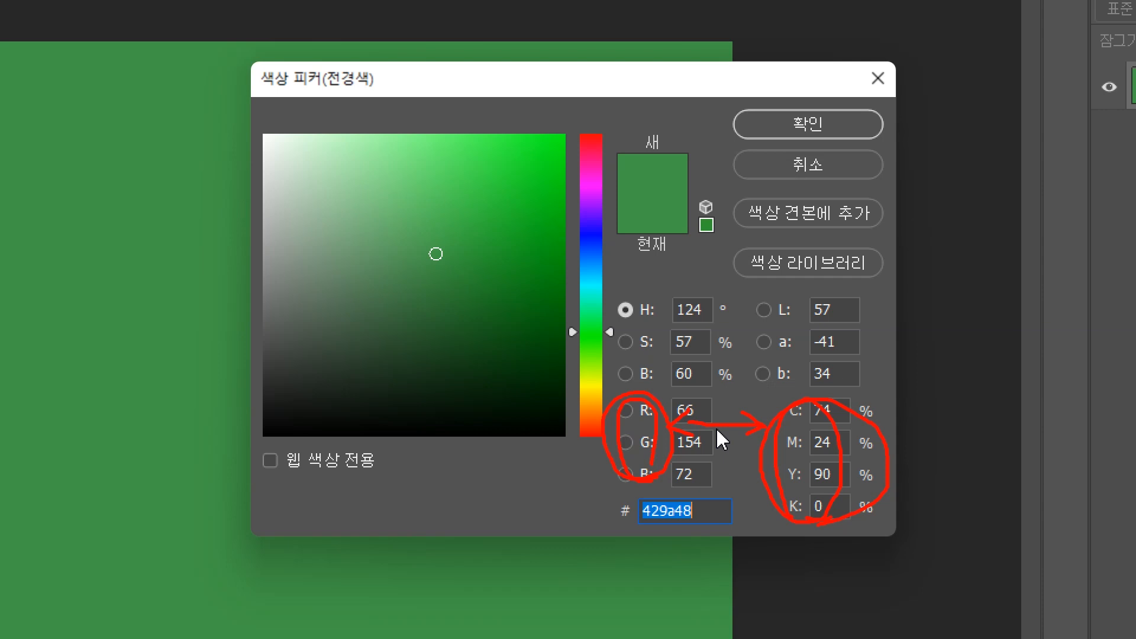
key("Escape")
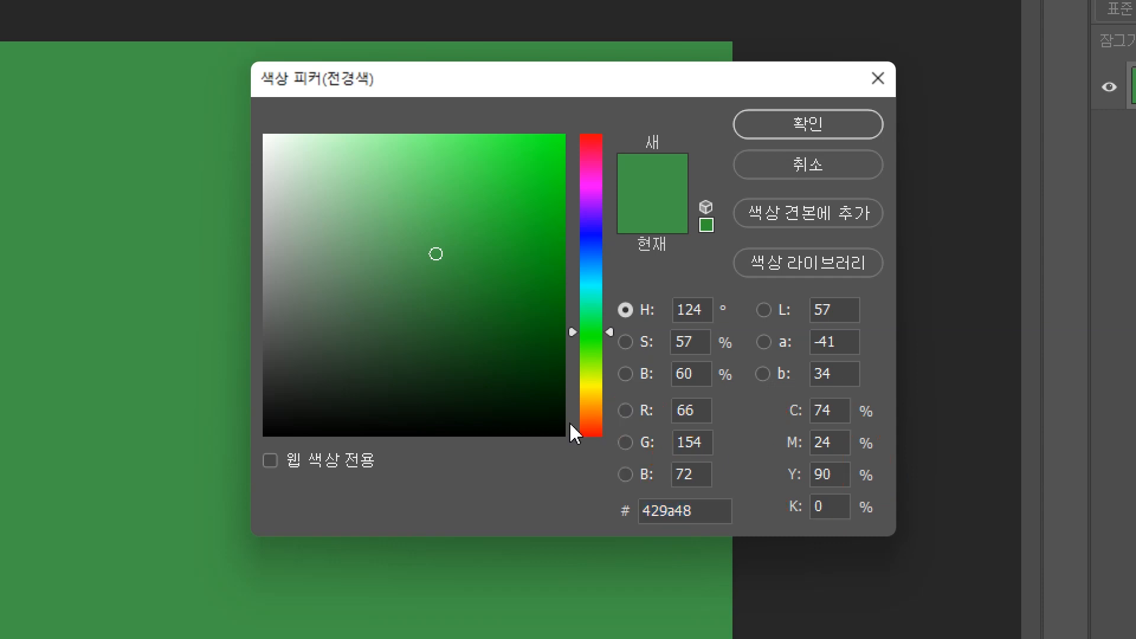
left_click(619, 524)
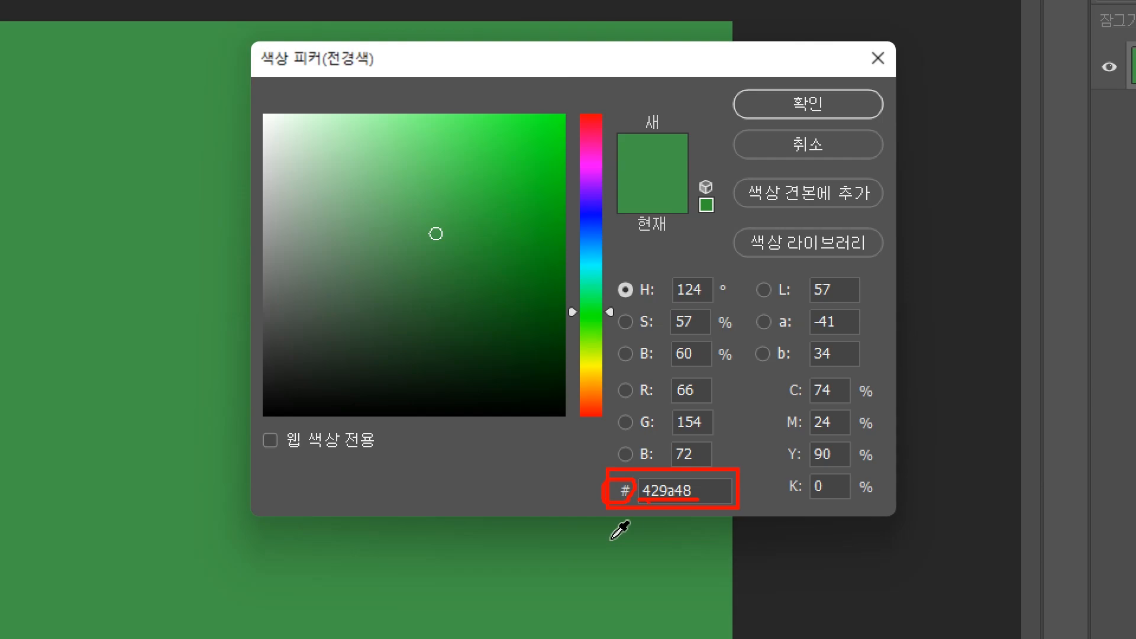
key("Escape")
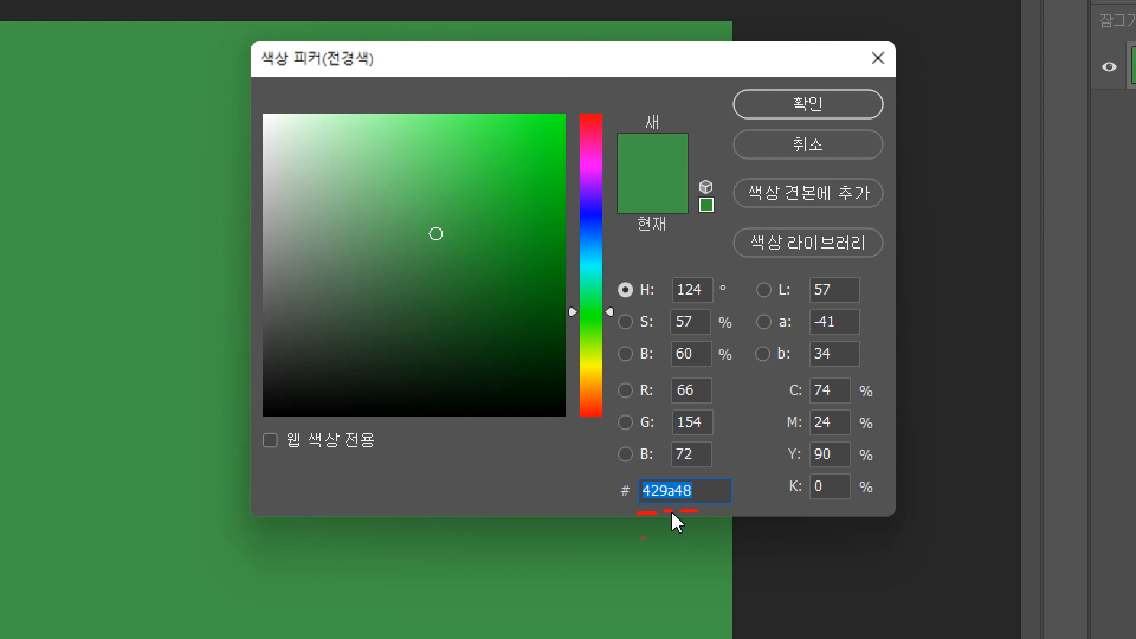
mouse_move(633, 533)
left_mouse_down()
mouse_move(630, 557)
mouse_move(640, 531)
mouse_move(648, 536)
mouse_move(634, 542)
mouse_move(655, 556)
mouse_move(677, 536)
mouse_move(688, 550)
mouse_move(683, 567)
mouse_move(716, 540)
mouse_move(697, 560)
left_mouse_up()
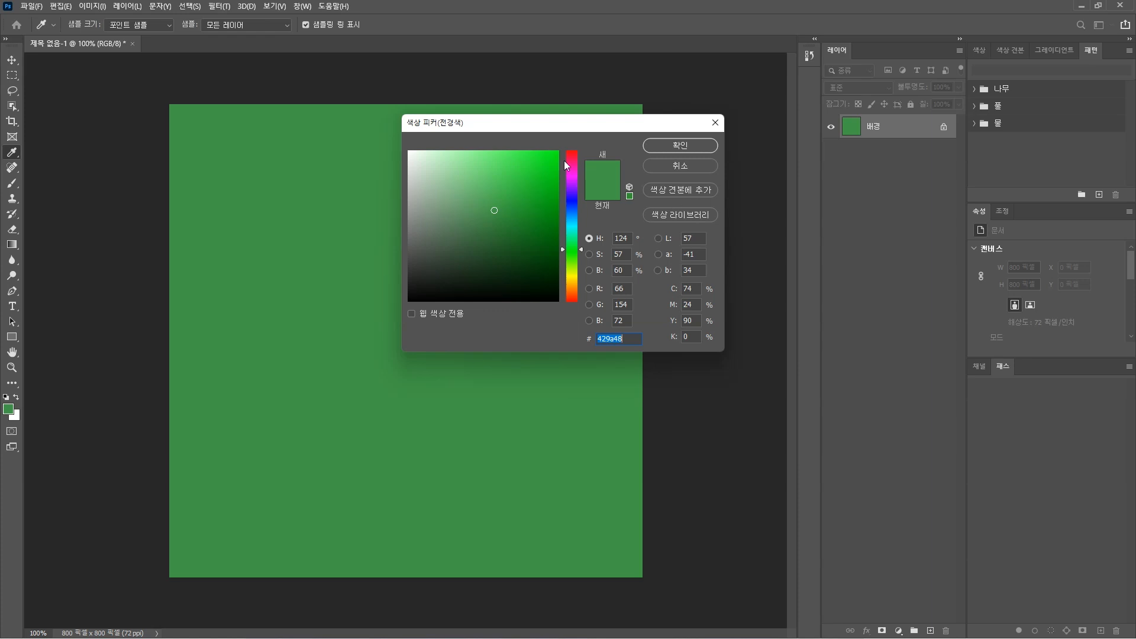
left_click(663, 148)
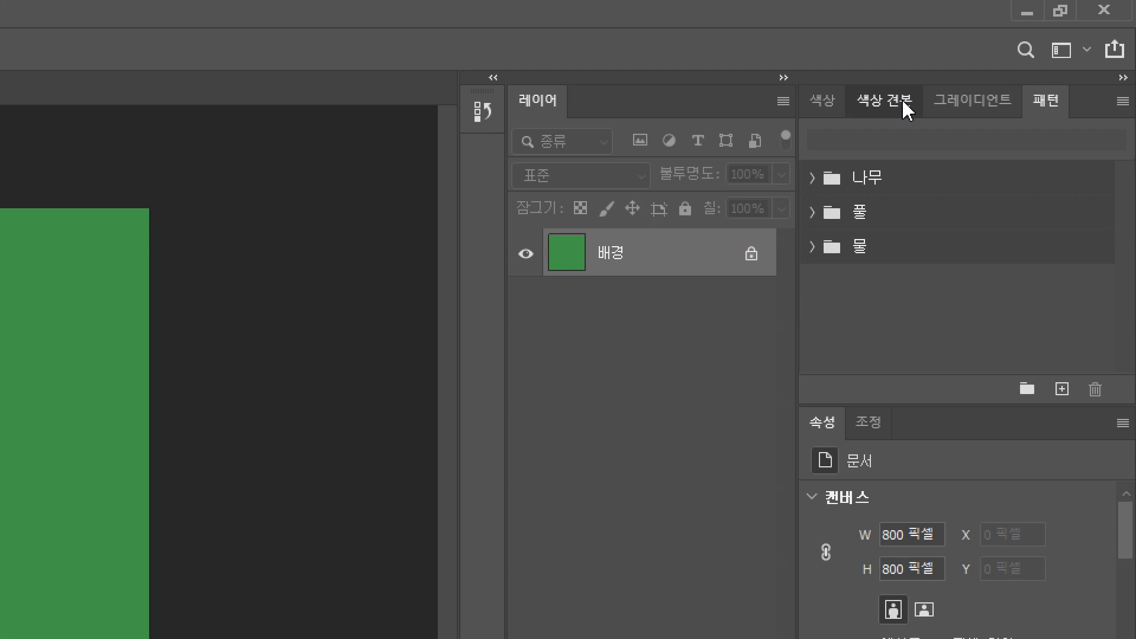
Save the green foreground colour as a new swatch under its default name.
left_click(905, 110)
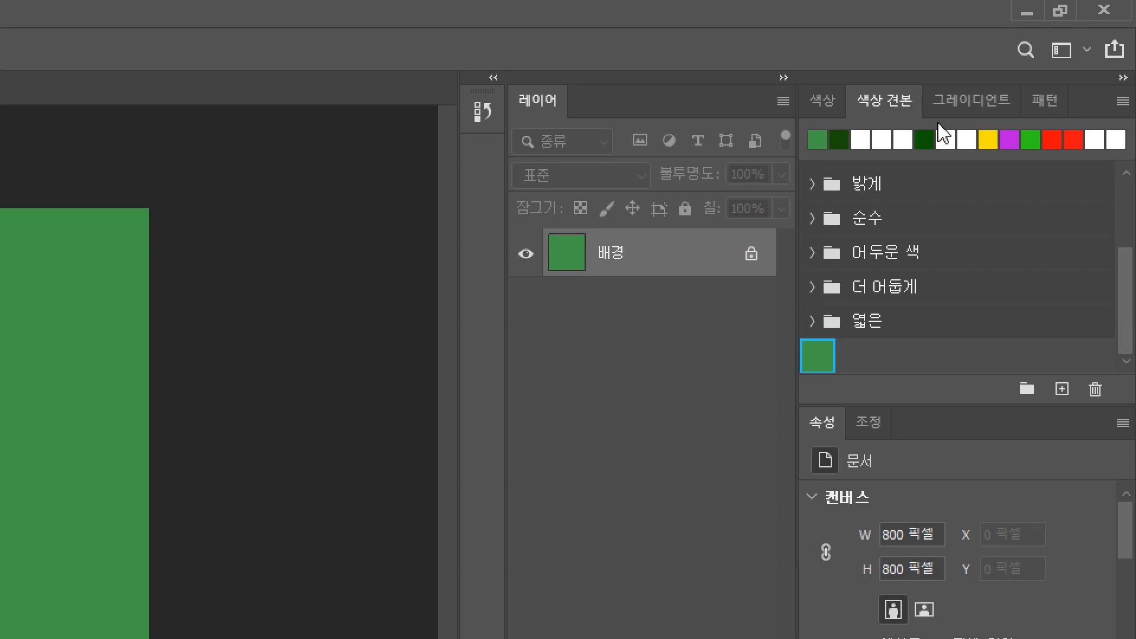
left_click(1060, 391)
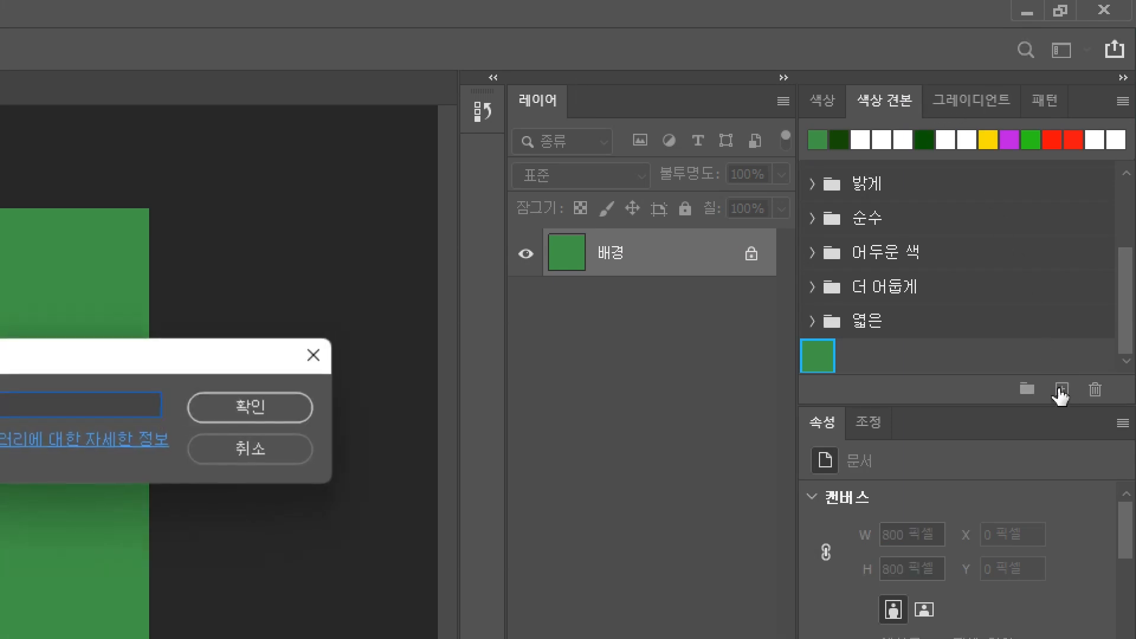
left_click(246, 407)
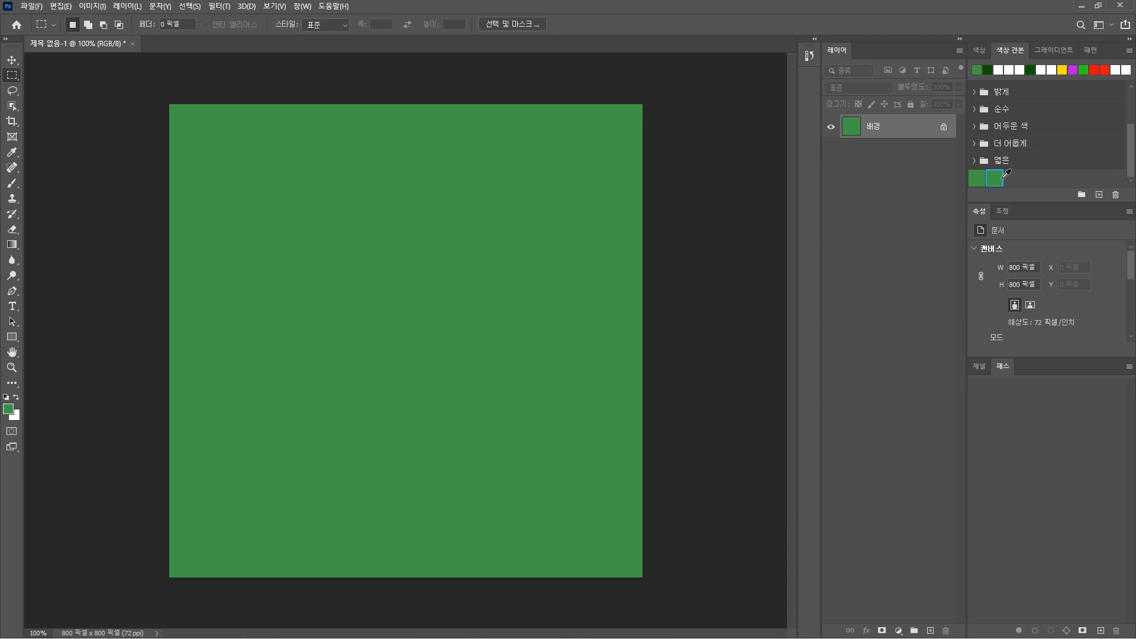
Detach the Color panel so it floats beside the canvas and switch it to RGB sliders.
left_click(978, 51)
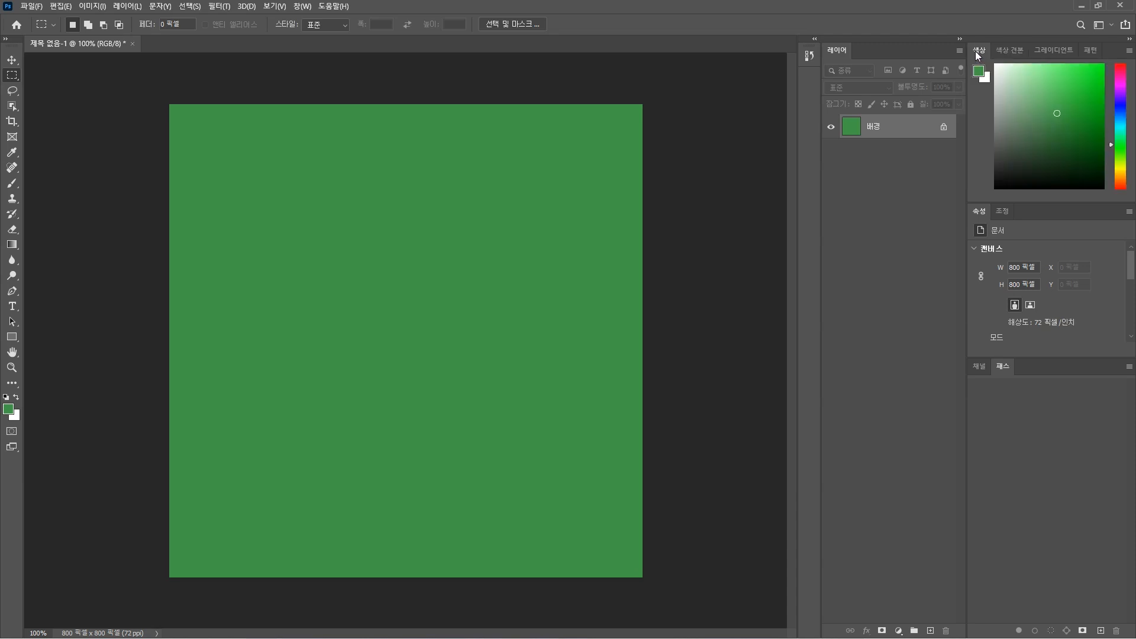
left_click_drag(977, 52, 678, 148)
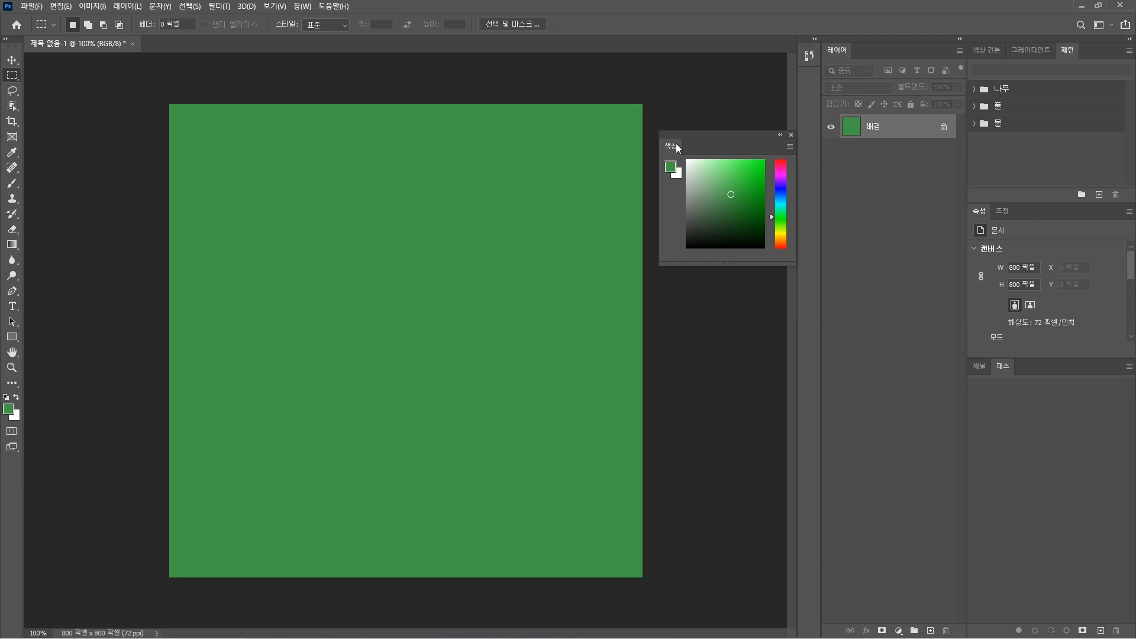
left_click(790, 147)
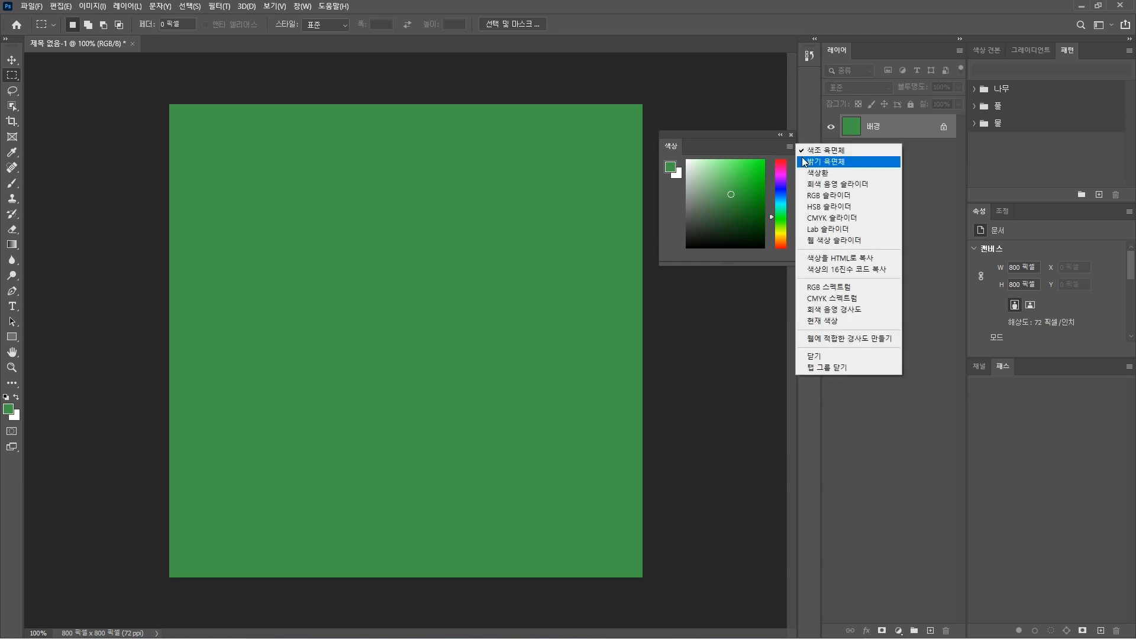
left_click(827, 201)
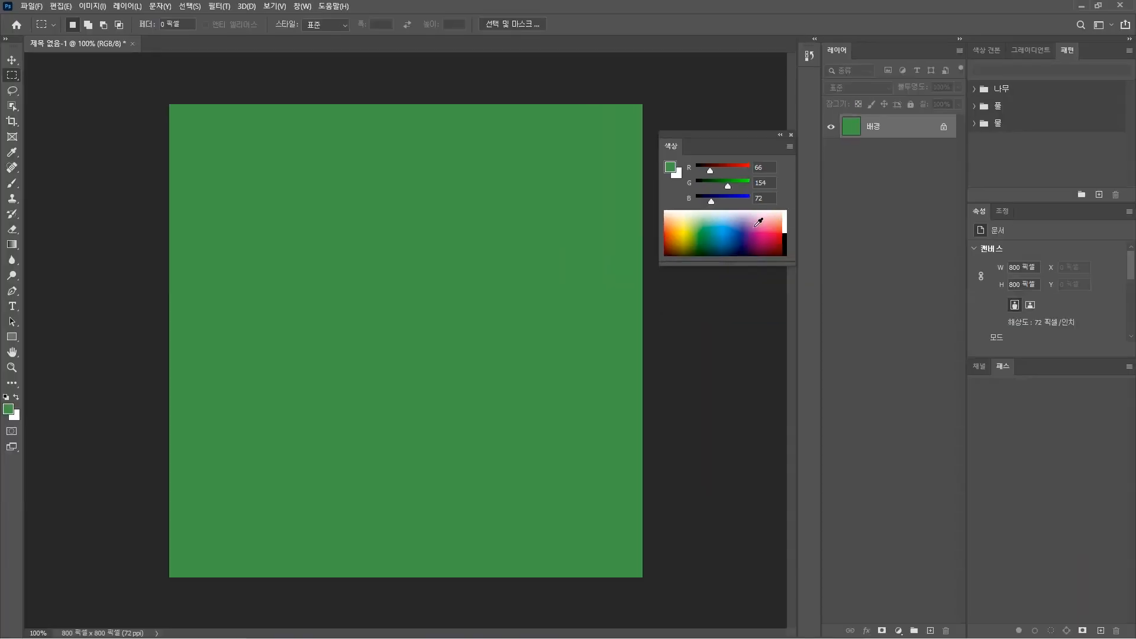
Sample several colours from the spectrum and adjust the foreground colour to a tan of R 194, G 183, B 106.
left_click(698, 228)
left_click(727, 227)
left_click(740, 226)
left_click(698, 231)
left_click(684, 226)
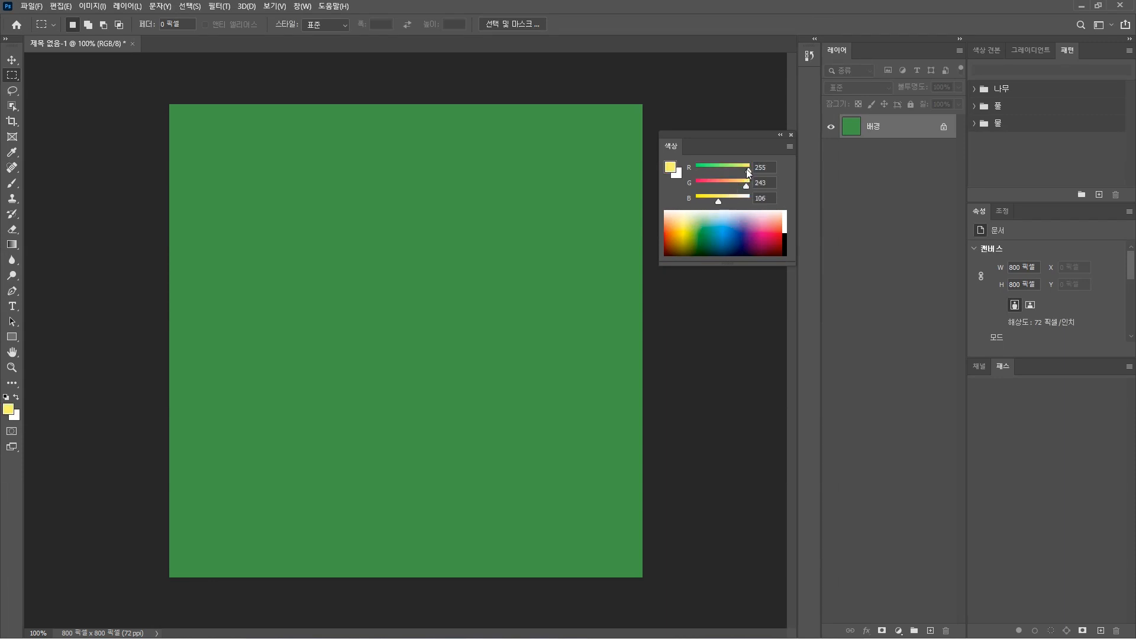
mouse_move(747, 169)
left_mouse_down()
mouse_move(730, 172)
mouse_move(734, 185)
left_mouse_up()
Save the tan foreground colour as a swatch named 색상 견본 3 and close the floating Color panel.
left_click(986, 52)
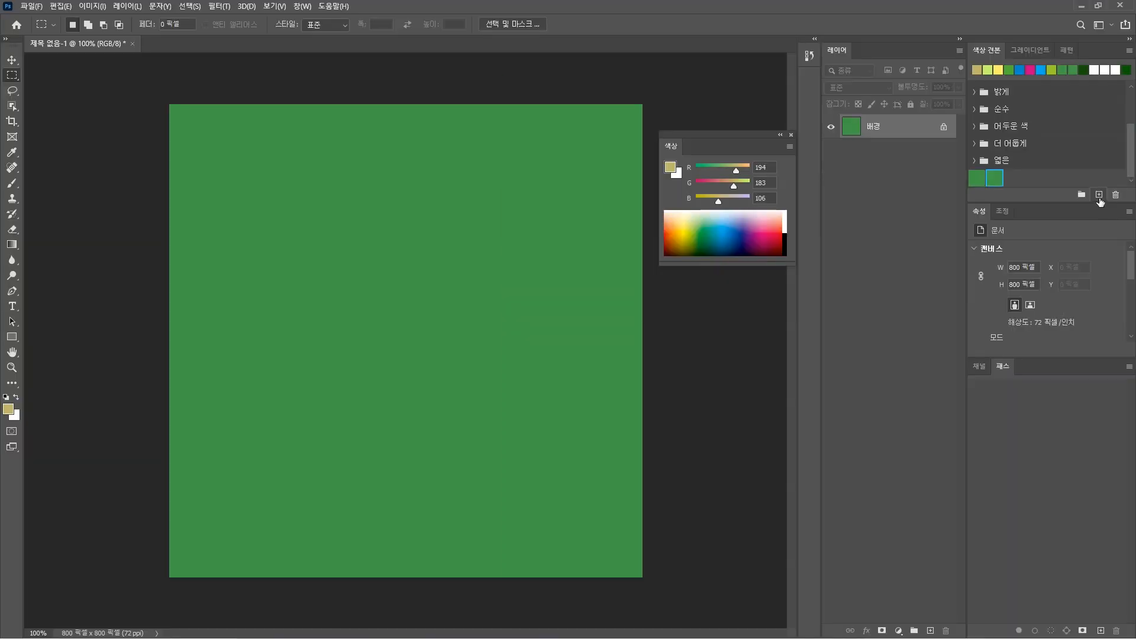
left_click(1068, 213)
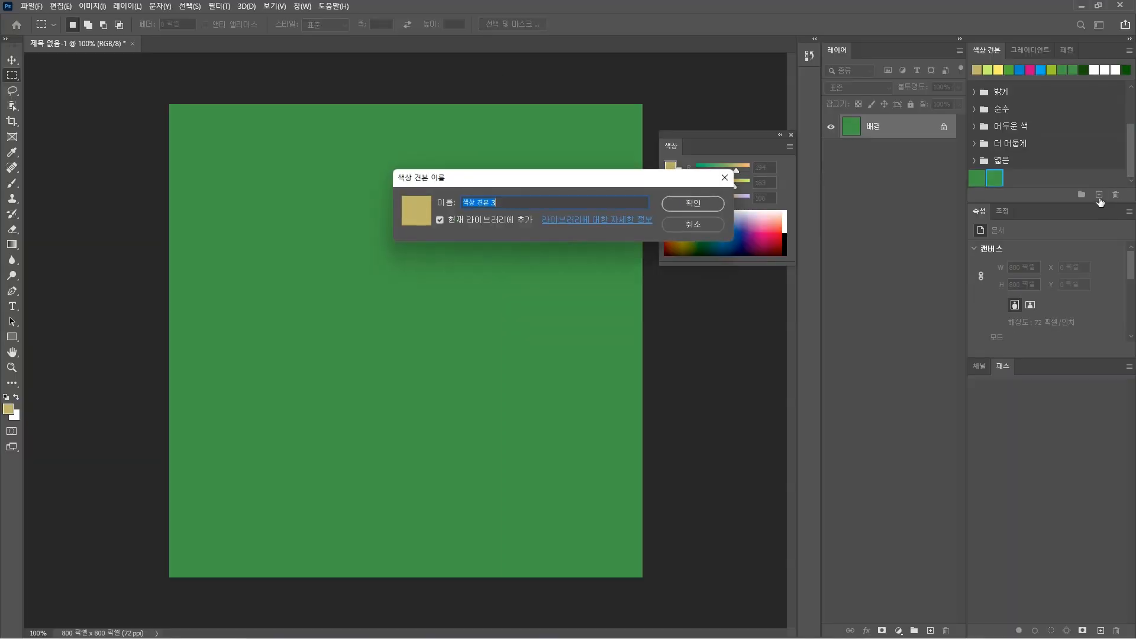
left_click(705, 208)
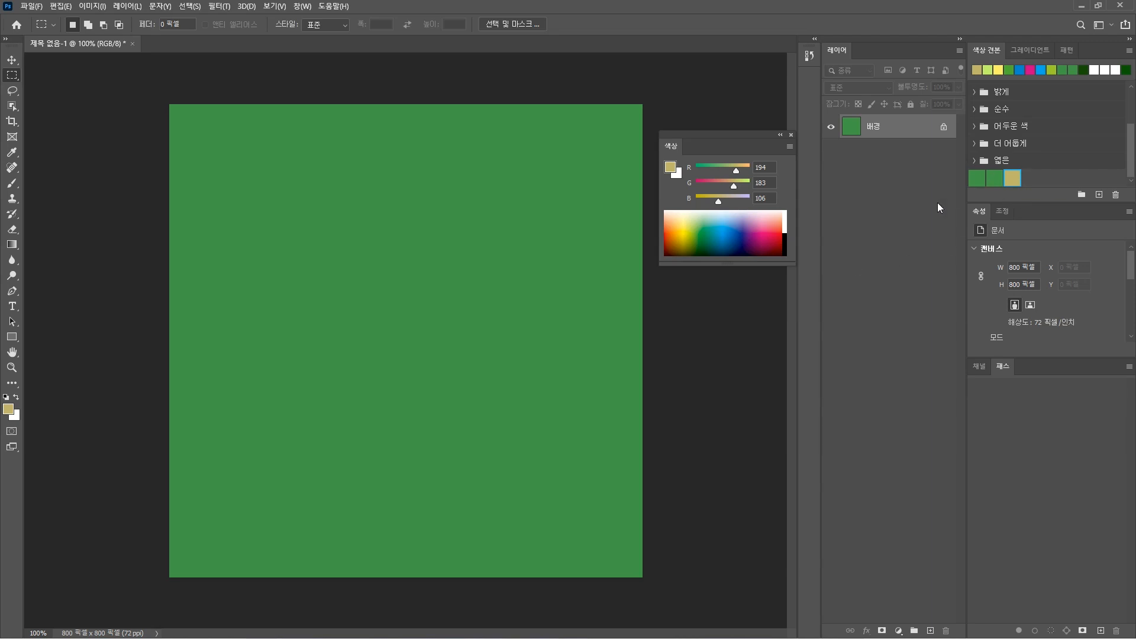
left_click(791, 136)
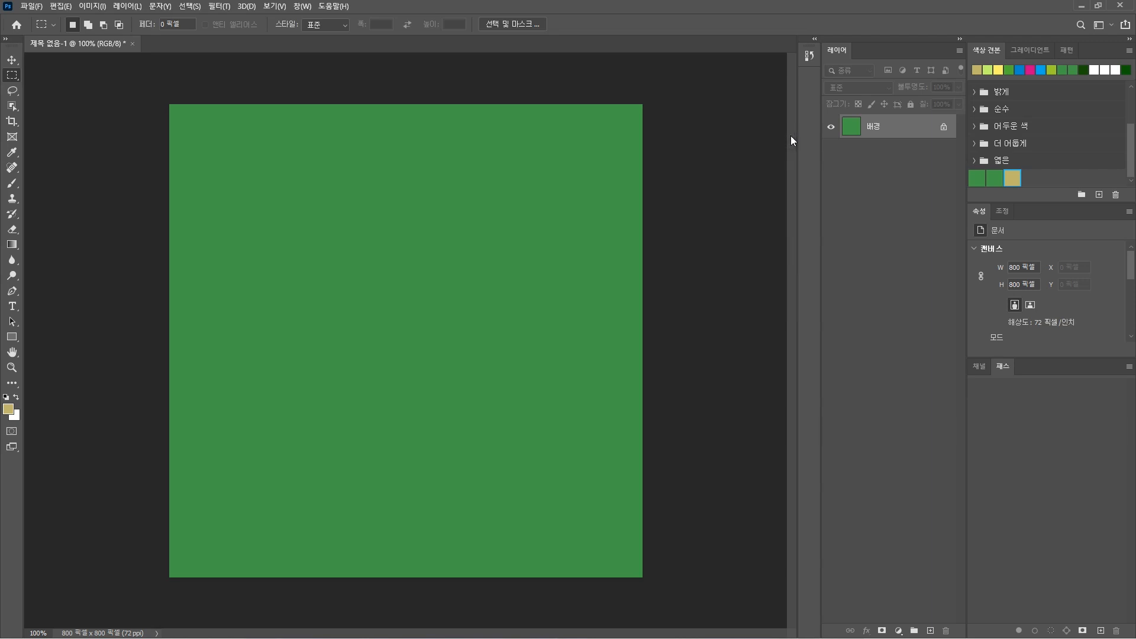
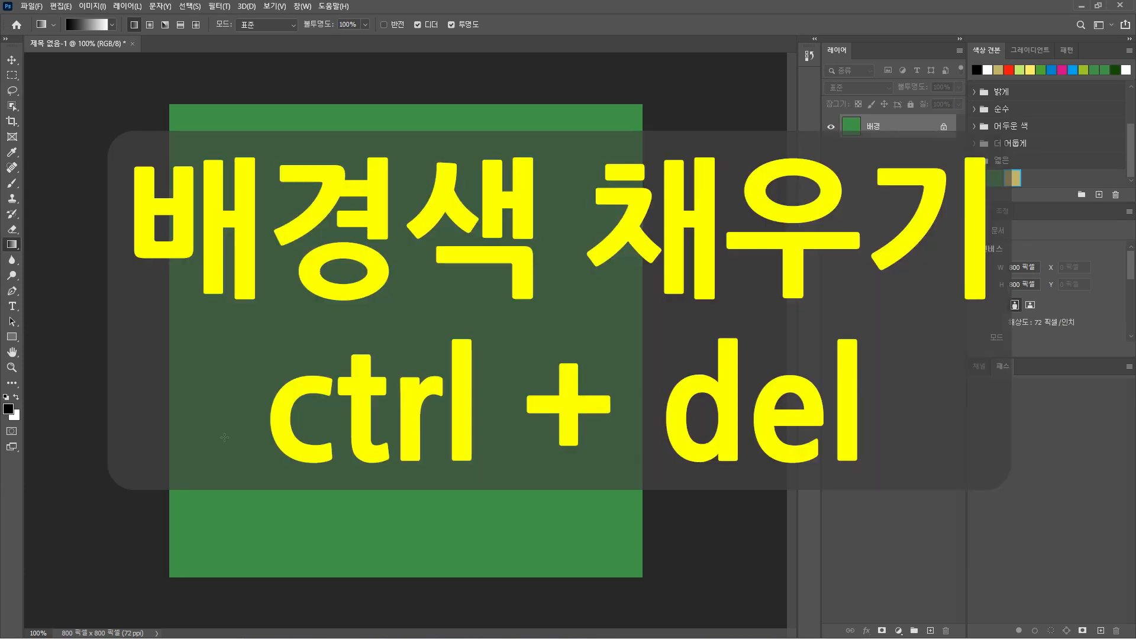
Fill the canvas with the white background colour and apply a horizontal black-to-white linear gradient across its middle.
key("ctrl+Delete")
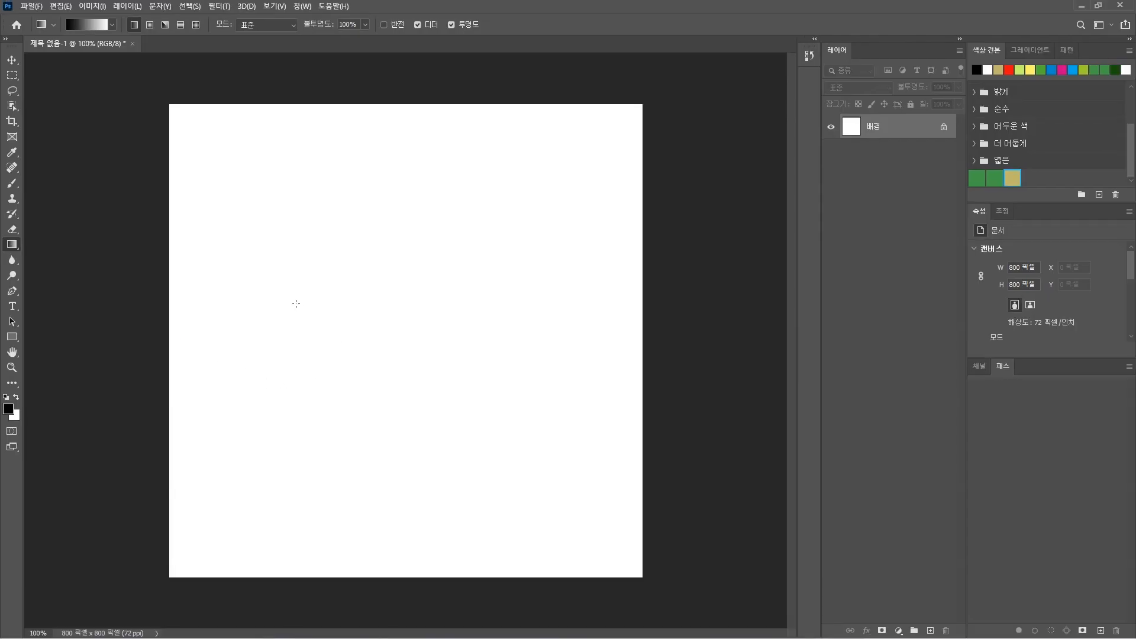
left_click_drag(294, 303, 455, 307)
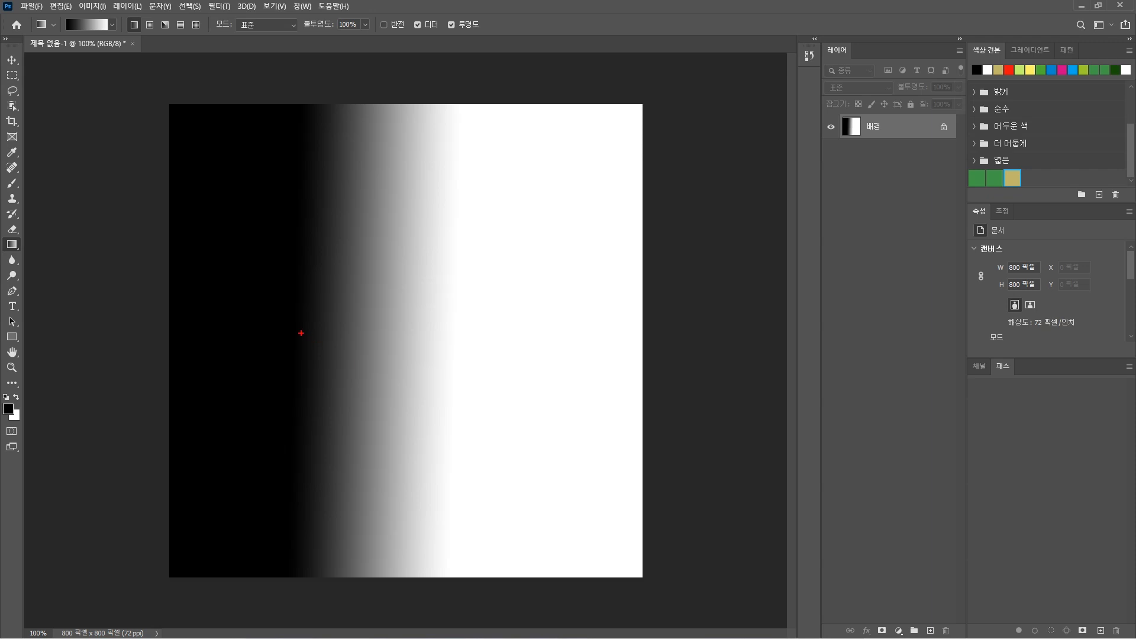
left_click_drag(271, 319, 297, 316)
left_click_drag(448, 323, 478, 322)
mouse_move(291, 336)
left_mouse_down()
mouse_move(462, 343)
mouse_move(370, 399)
mouse_move(296, 359)
mouse_move(317, 308)
mouse_move(444, 321)
mouse_move(455, 372)
mouse_move(439, 390)
left_mouse_up()
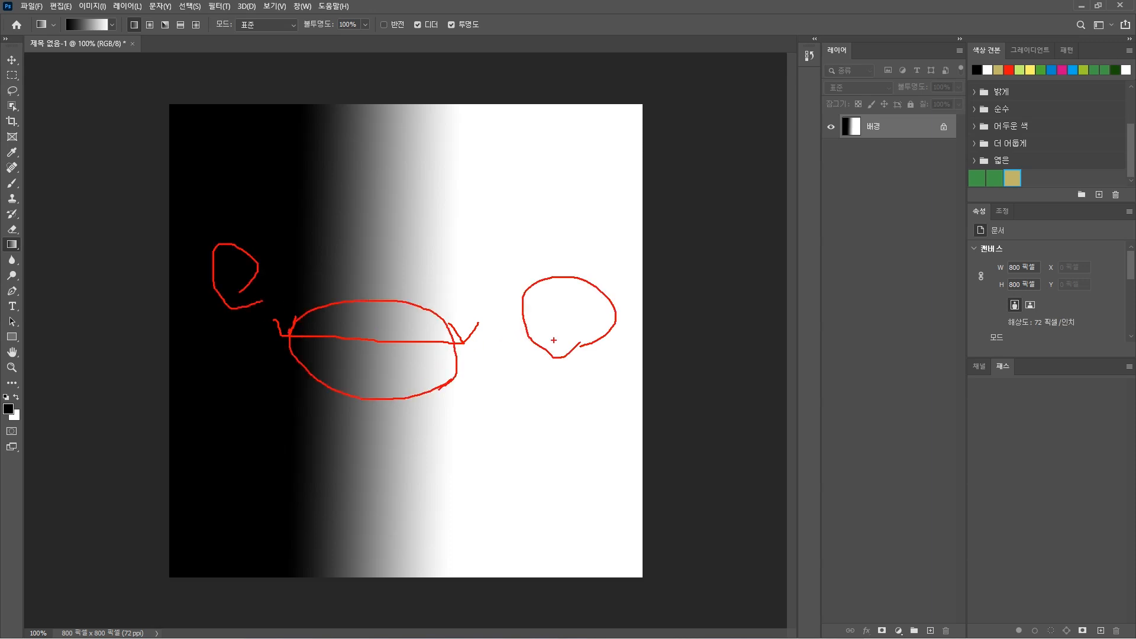
mouse_move(448, 433)
left_mouse_down()
mouse_move(352, 447)
mouse_move(301, 436)
mouse_move(295, 404)
mouse_move(368, 377)
mouse_move(458, 396)
mouse_move(450, 426)
mouse_move(409, 449)
left_mouse_up()
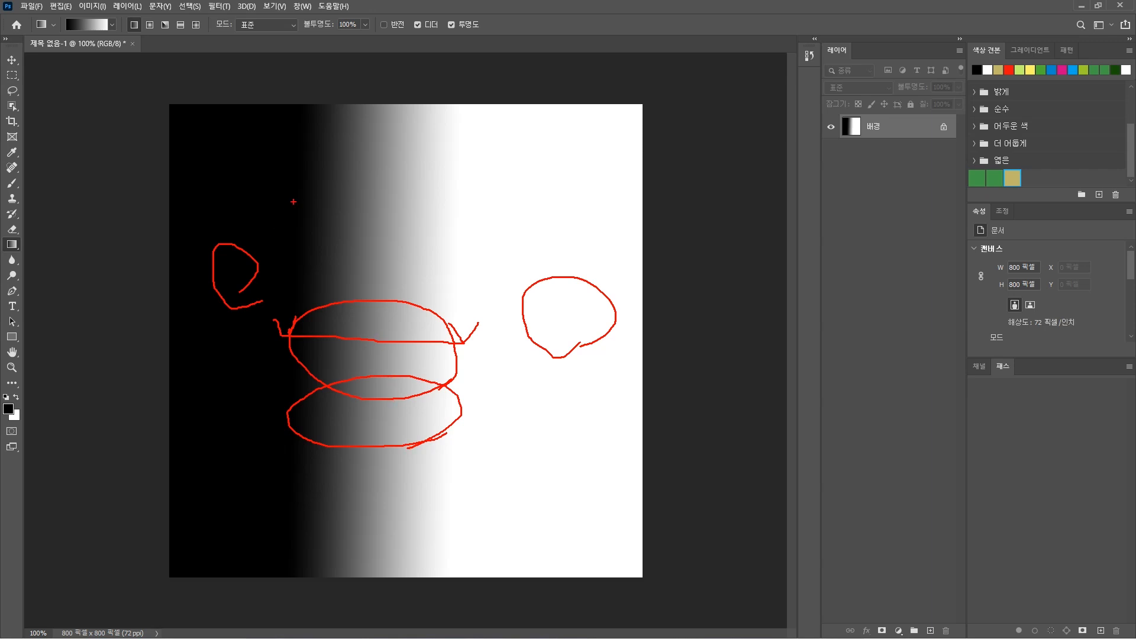
left_click_drag(294, 202, 309, 306)
left_click_drag(453, 207, 461, 290)
key("Escape")
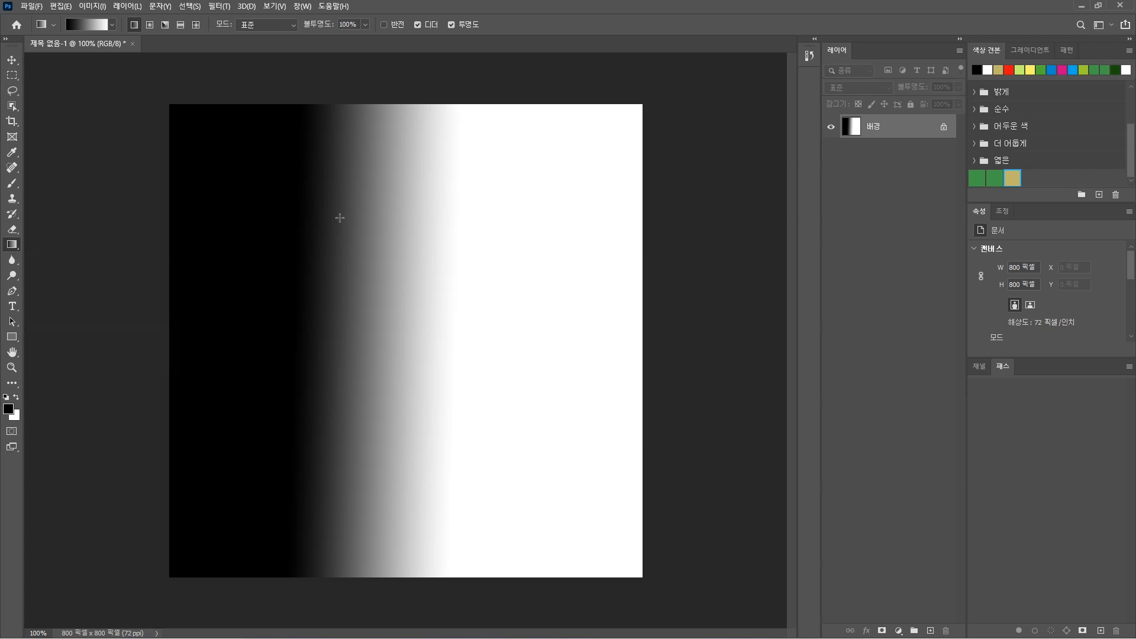
Redraw the black-to-white linear gradient over the canvas, alternating long diagonal spans with short, nearly horizontal ones.
left_click_drag(340, 218, 559, 383)
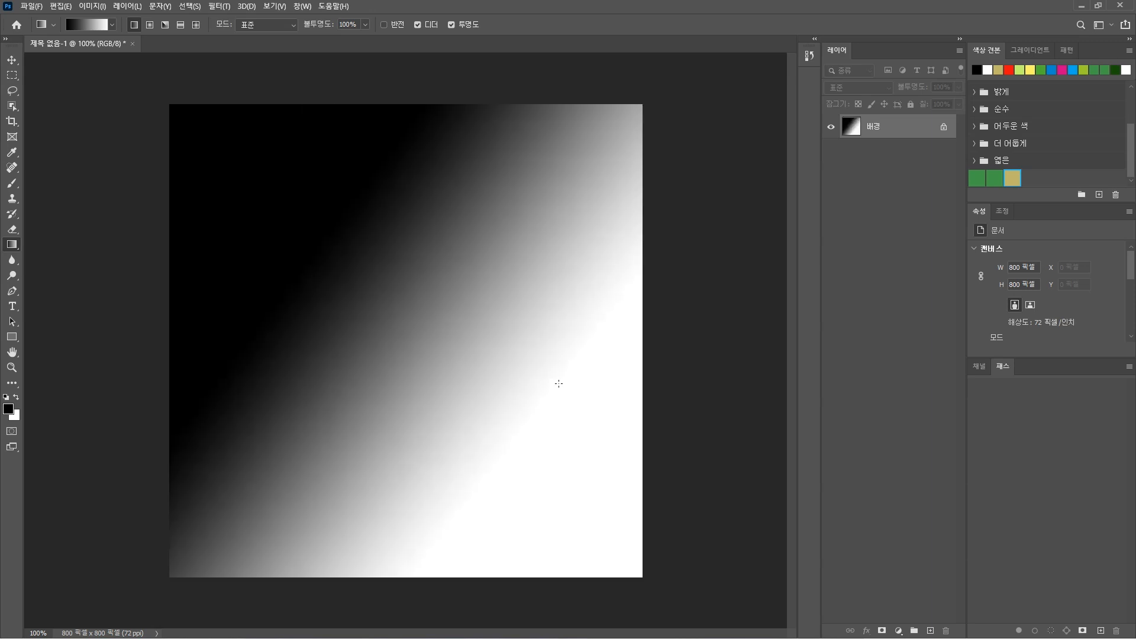
left_click_drag(349, 327, 362, 328)
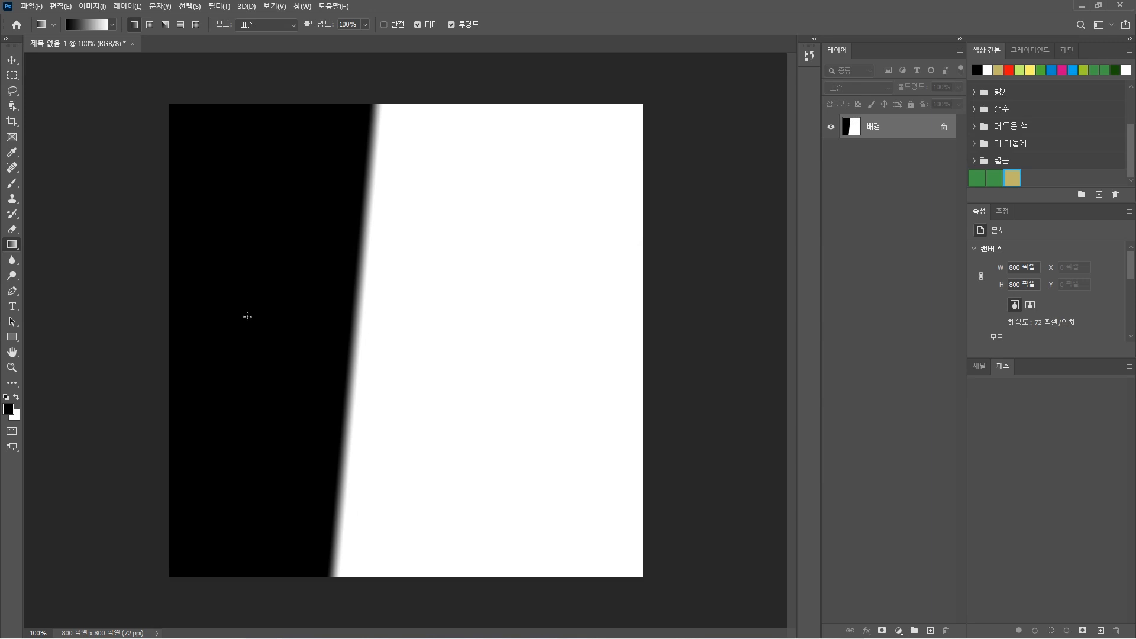
left_click_drag(292, 191, 577, 468)
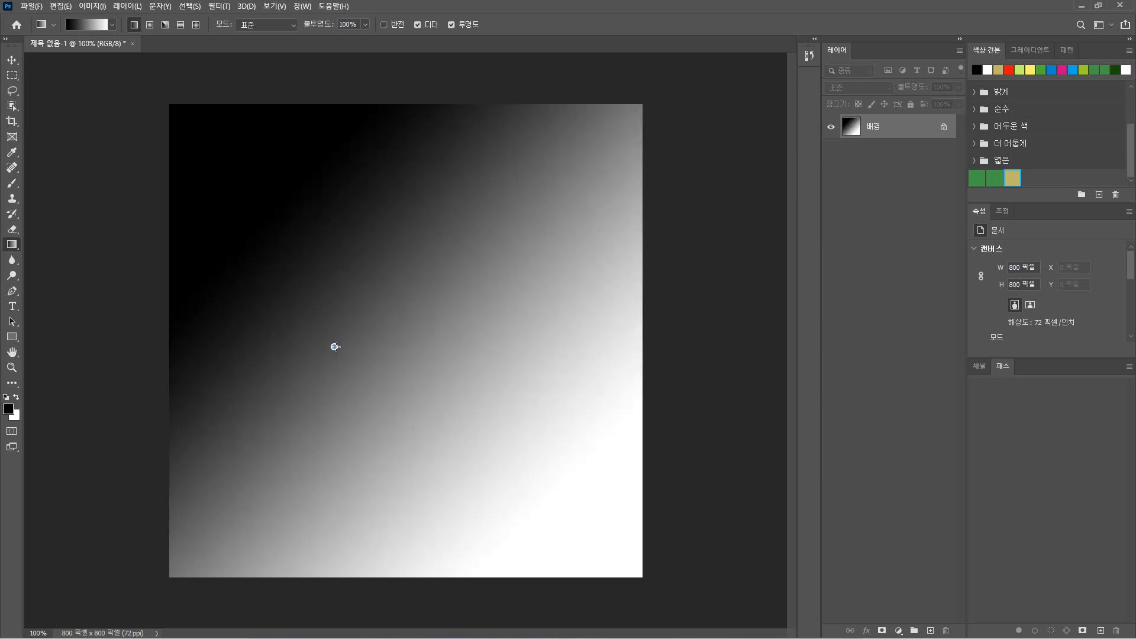
left_click_drag(335, 347, 387, 355)
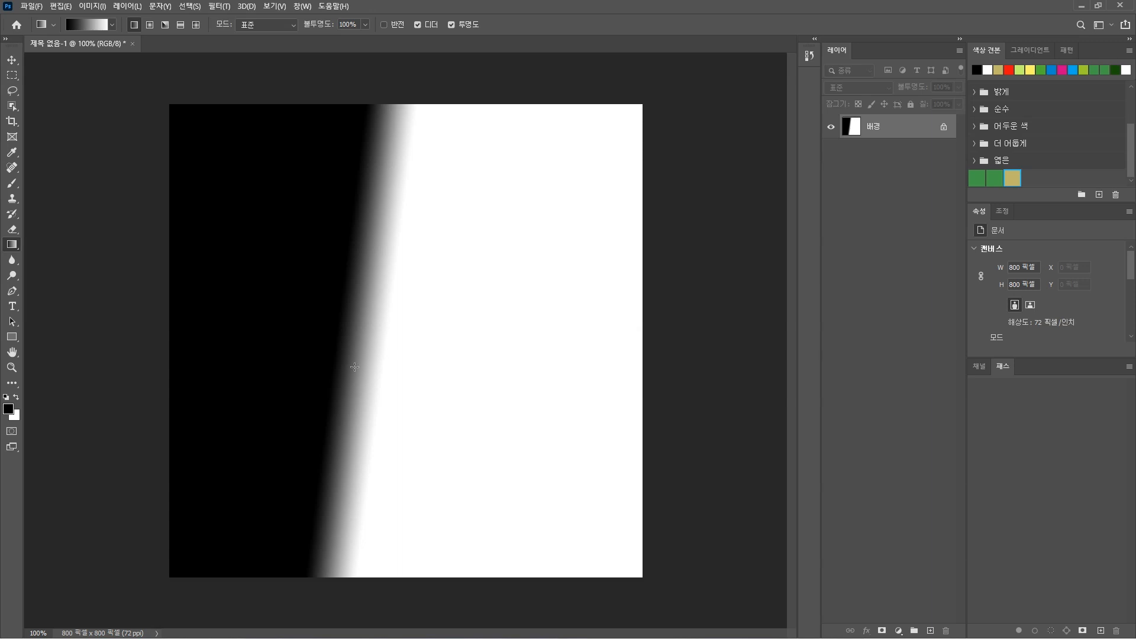
left_click_drag(262, 419, 540, 244)
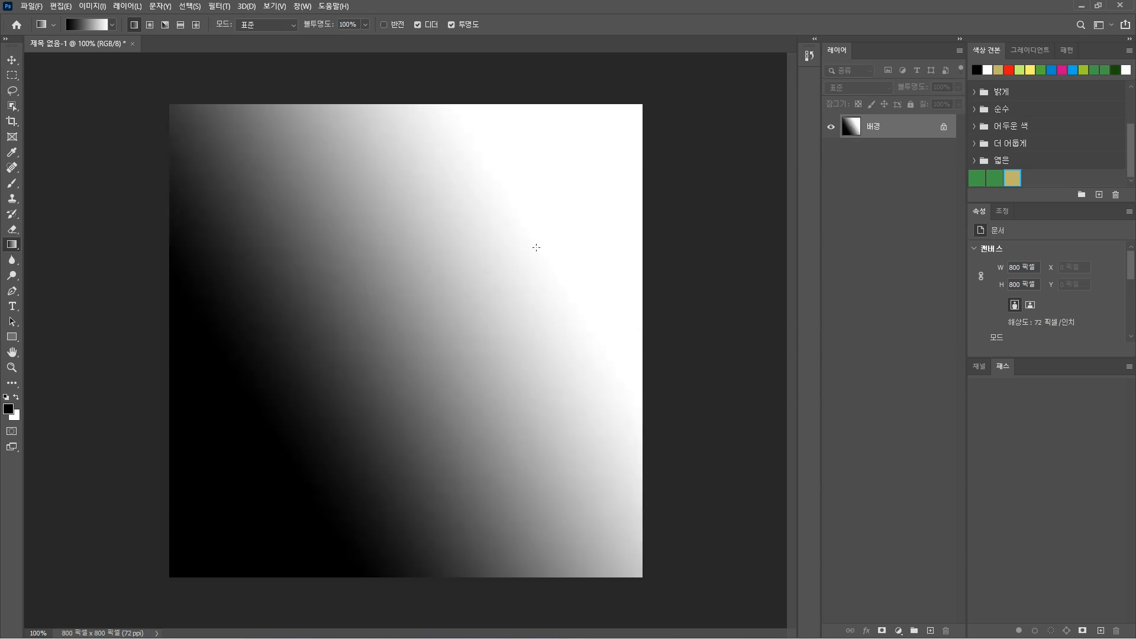
Redraw the linear gradient with several upward-slanting spans, finishing with short horizontal spans near the canvas middle.
left_click_drag(255, 398, 573, 246)
left_click_drag(353, 266, 541, 214)
left_click_drag(456, 373, 583, 319)
left_click_drag(305, 459, 503, 382)
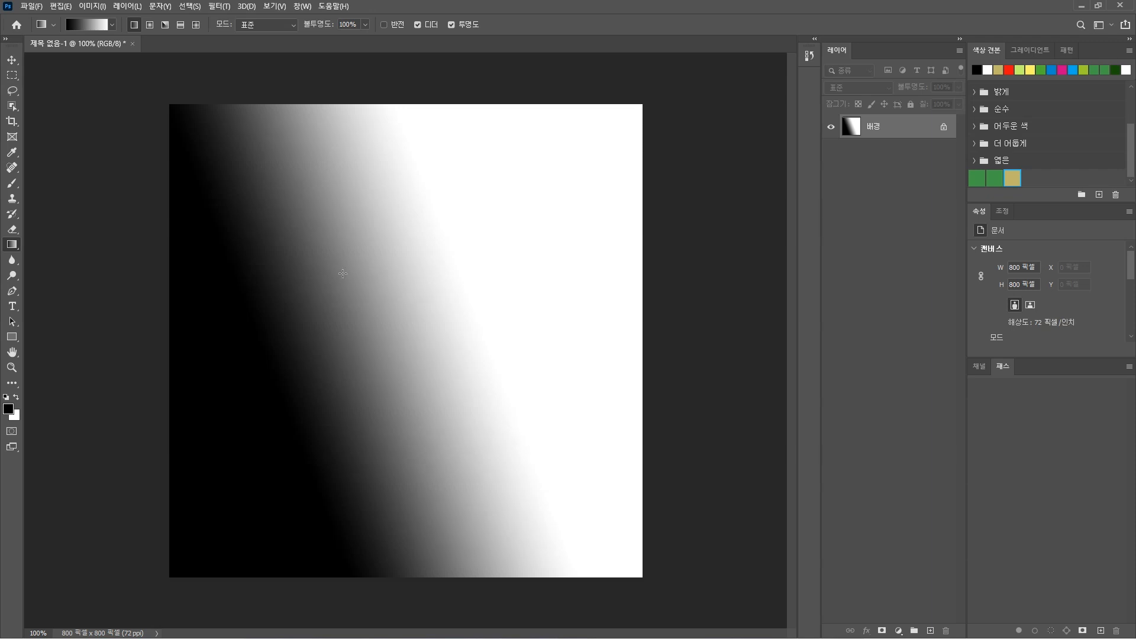
left_click_drag(343, 274, 412, 277)
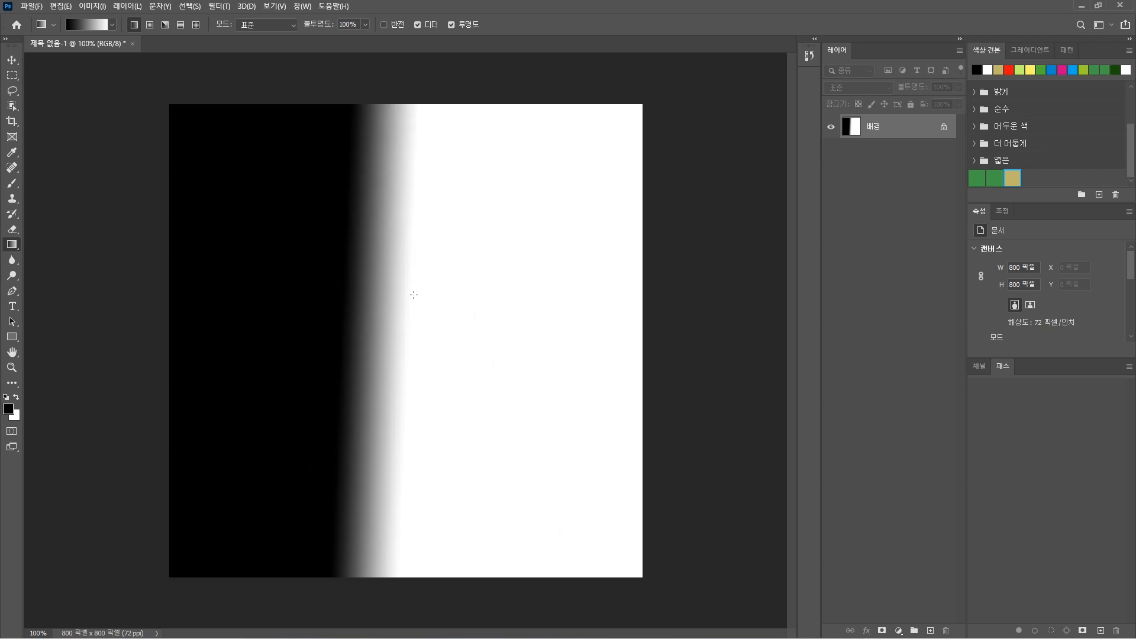
left_click_drag(351, 302, 403, 303)
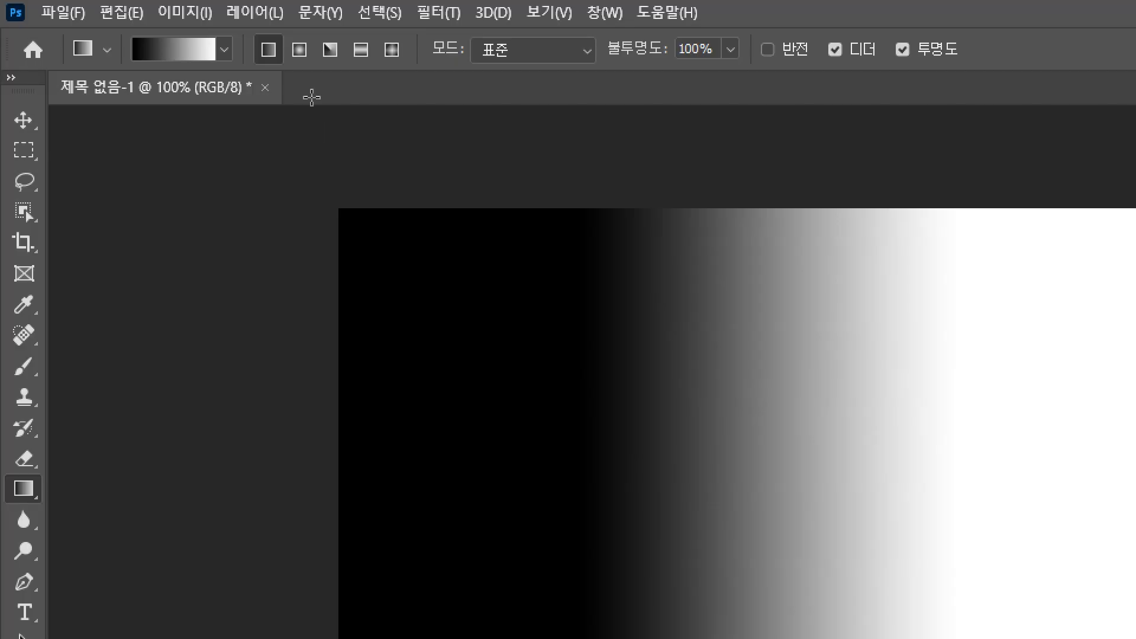
Draw a black-to-white radial gradient outward from the canvas centre, followed by an angle gradient from the same point.
left_click(301, 51)
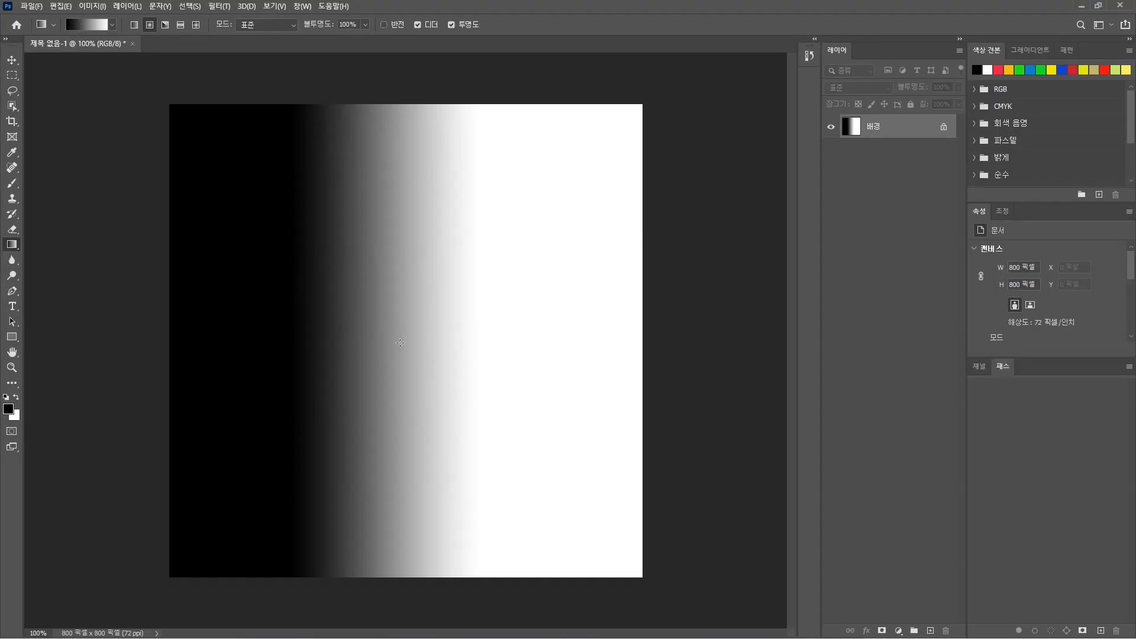
left_click_drag(406, 342, 521, 268)
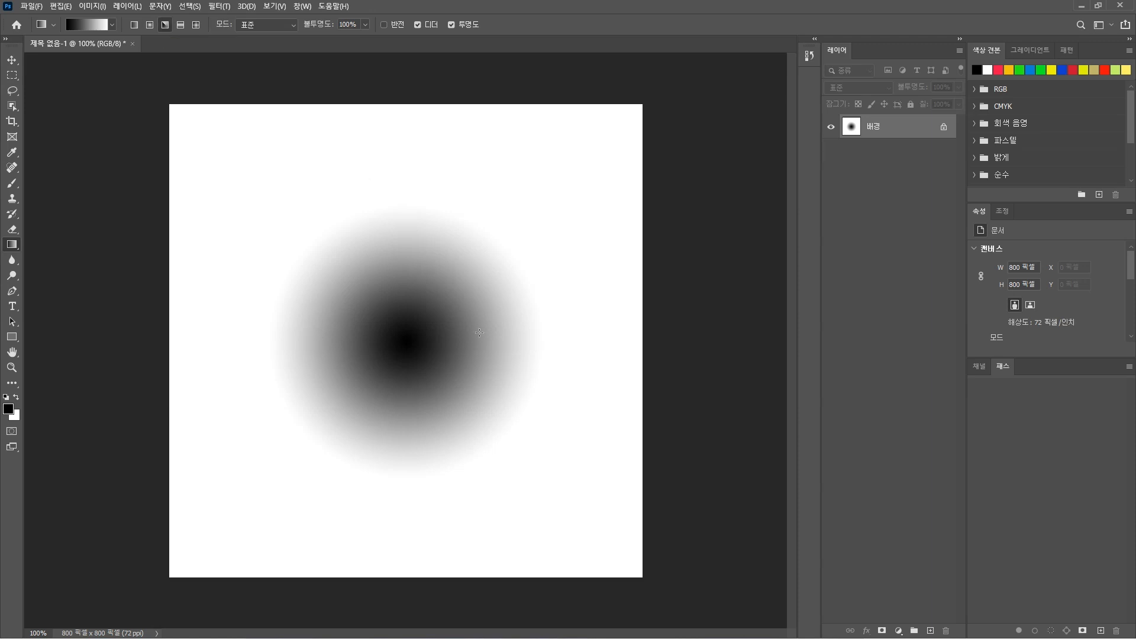
left_click_drag(405, 333, 532, 237)
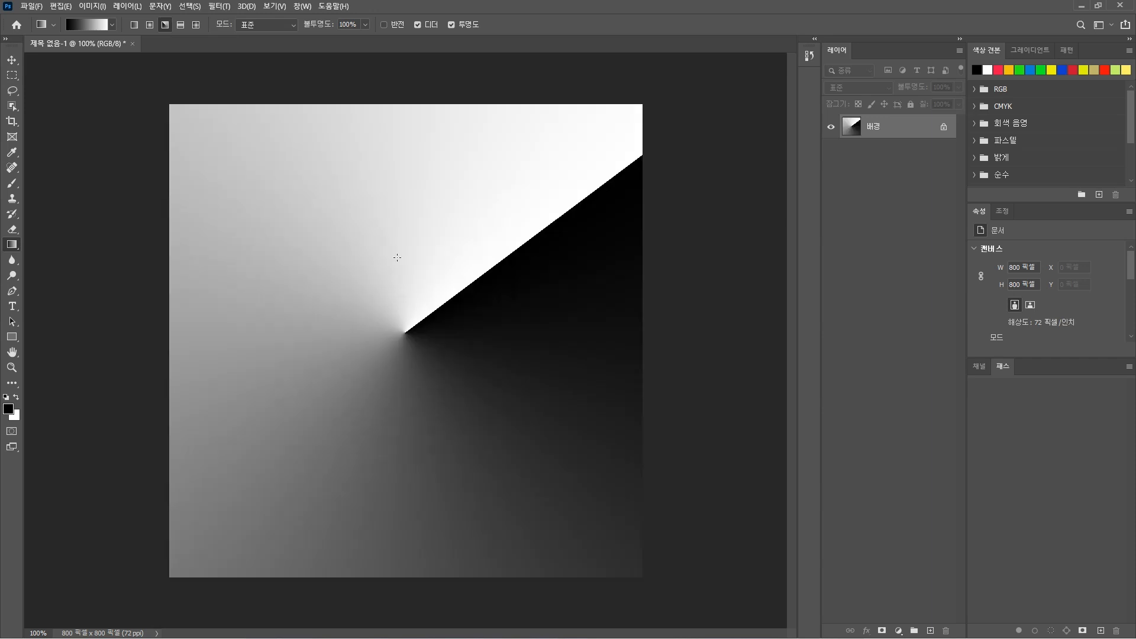
Draw a diagonal reflected gradient across the canvas, followed by a diamond gradient from its centre.
left_click(180, 26)
left_click_drag(380, 332, 443, 287)
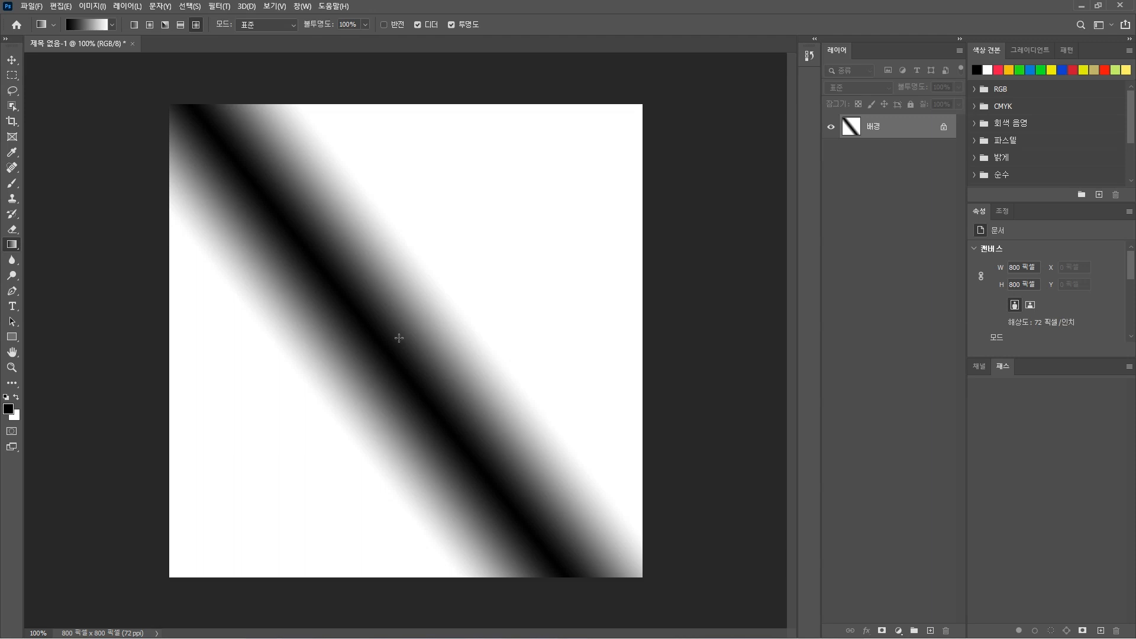
left_click_drag(398, 336, 489, 254)
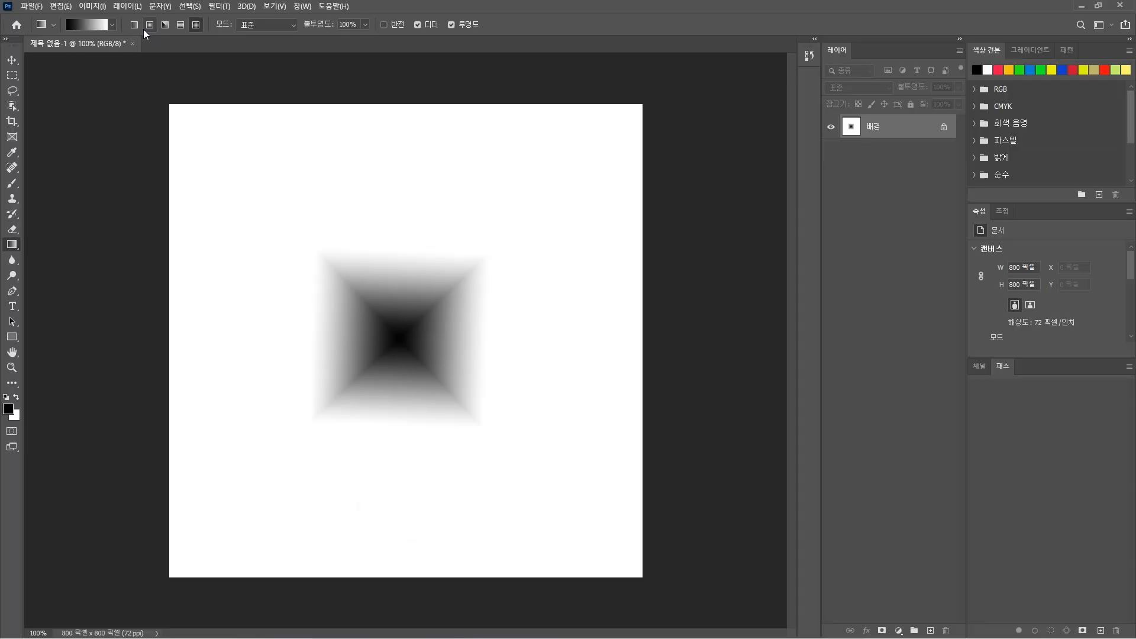
Draw a horizontal black-to-white linear gradient, followed by a large radial gradient from the canvas centre.
left_click(134, 24)
left_click_drag(293, 299, 489, 306)
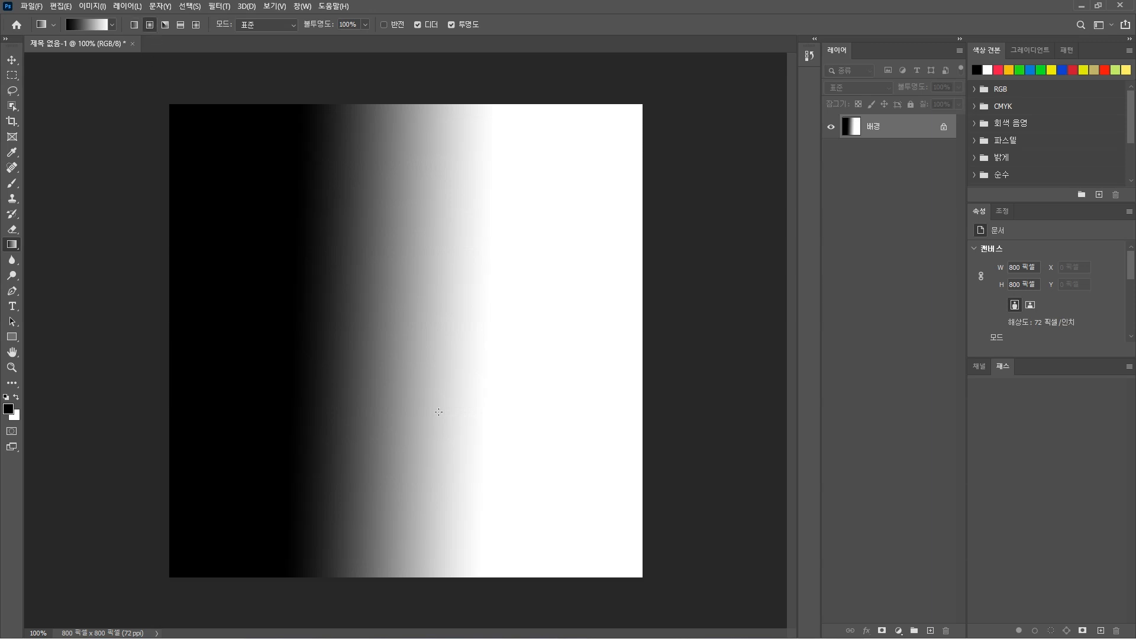
left_click_drag(396, 331, 553, 235)
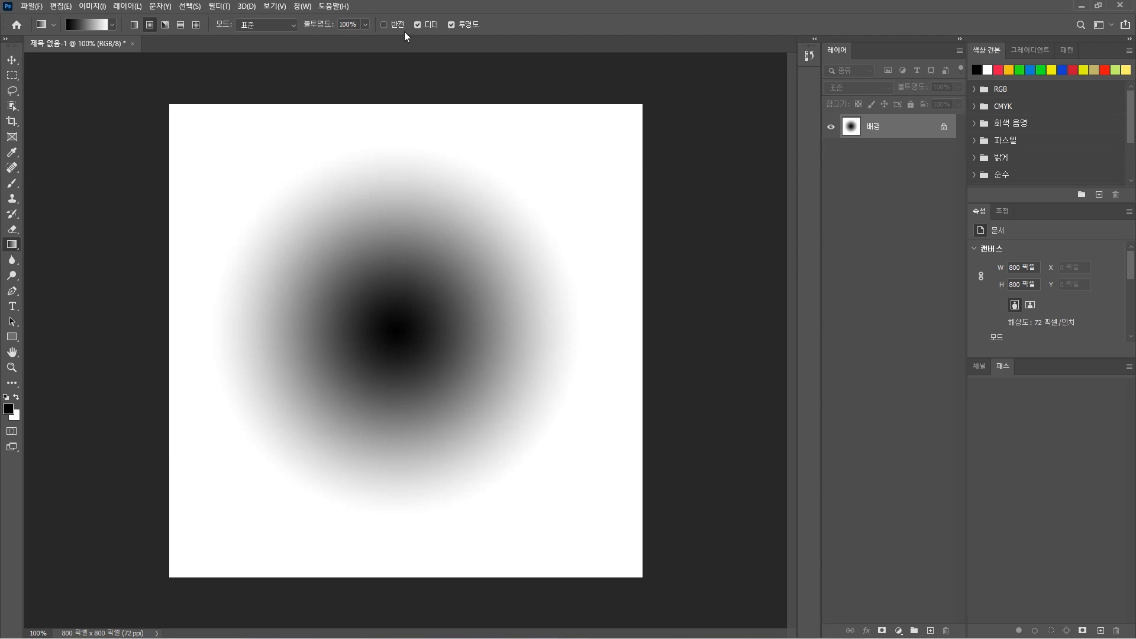
Switch back to the linear gradient style and cover the canvas with a wide horizontal gradient, followed by a narrow one.
left_click(137, 23)
left_click_drag(514, 338, 507, 332)
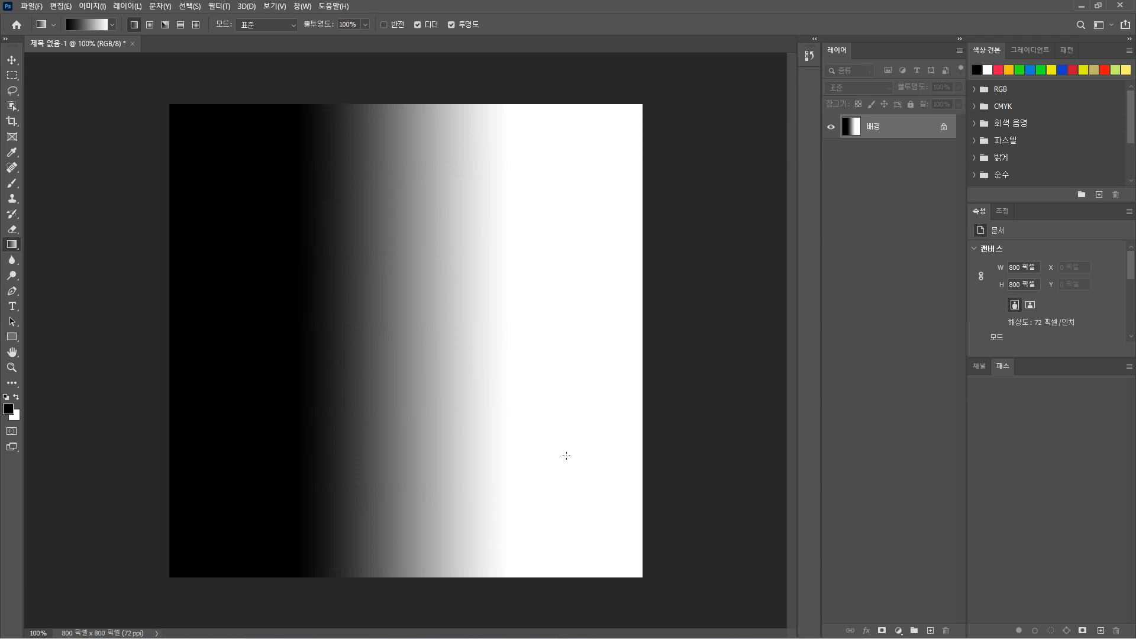
left_click_drag(354, 305, 403, 303)
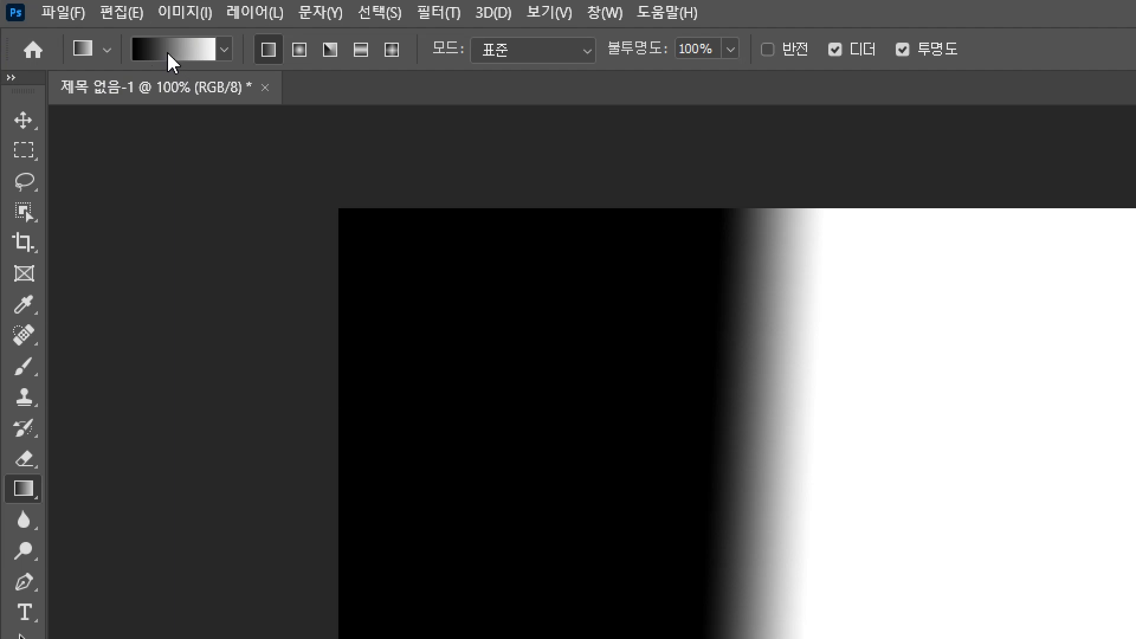
Choose the cyan-to-magenta preset 보라_02 from the 보라 gradient group and apply it horizontally across the canvas.
left_click(225, 52)
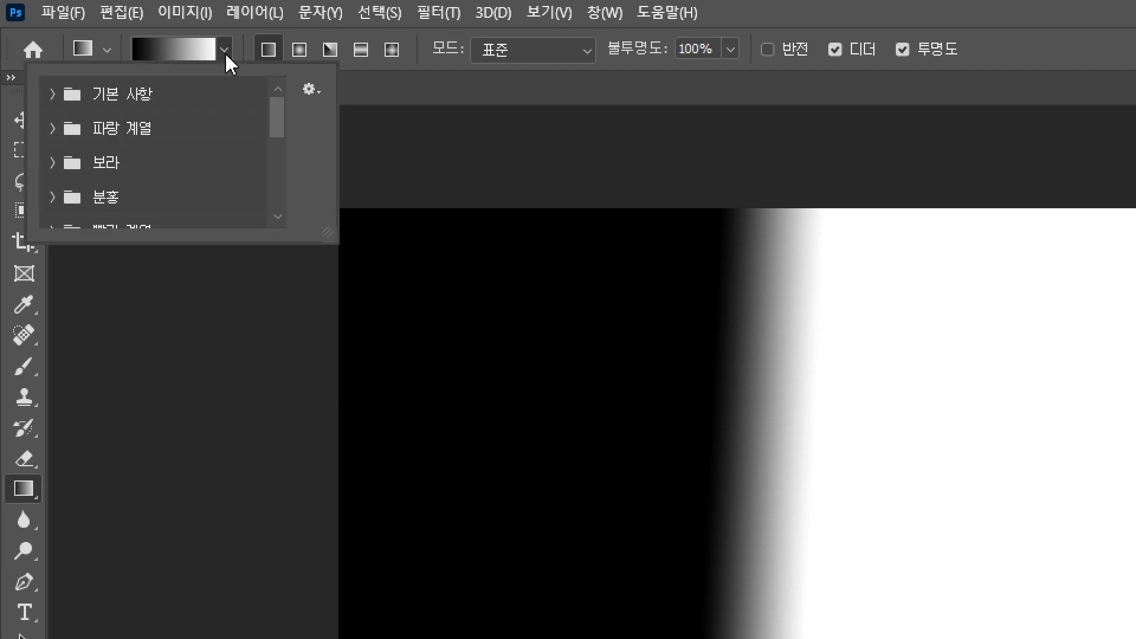
left_click_drag(278, 125, 264, 98)
left_click(52, 94)
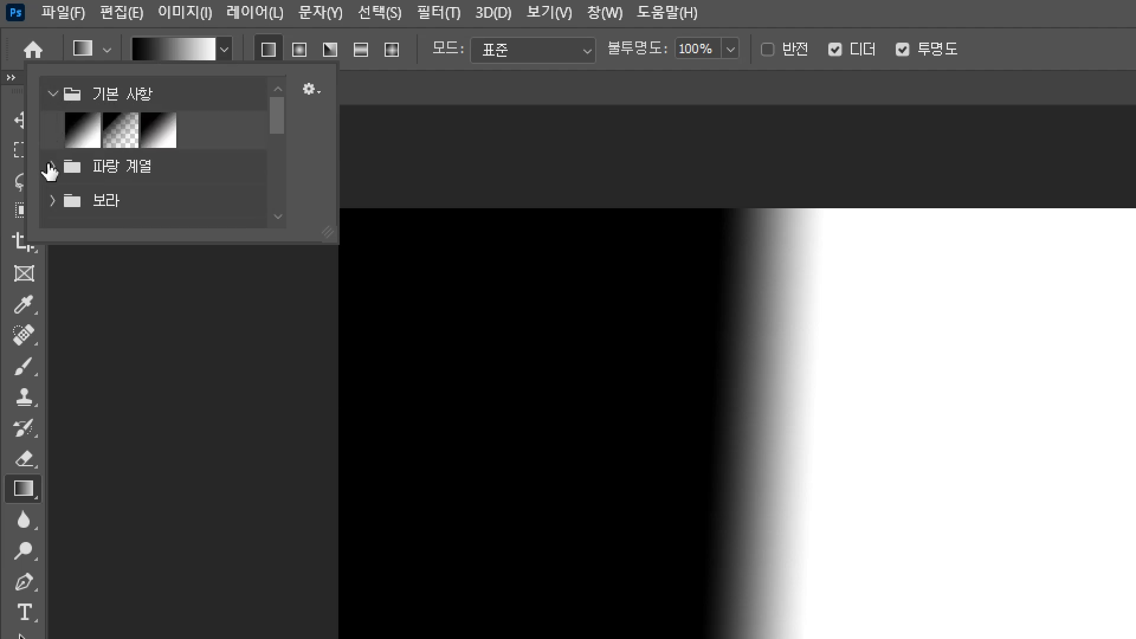
left_click(49, 168)
scroll(148, 171, "down", 2)
scroll(146, 172, "down", 6)
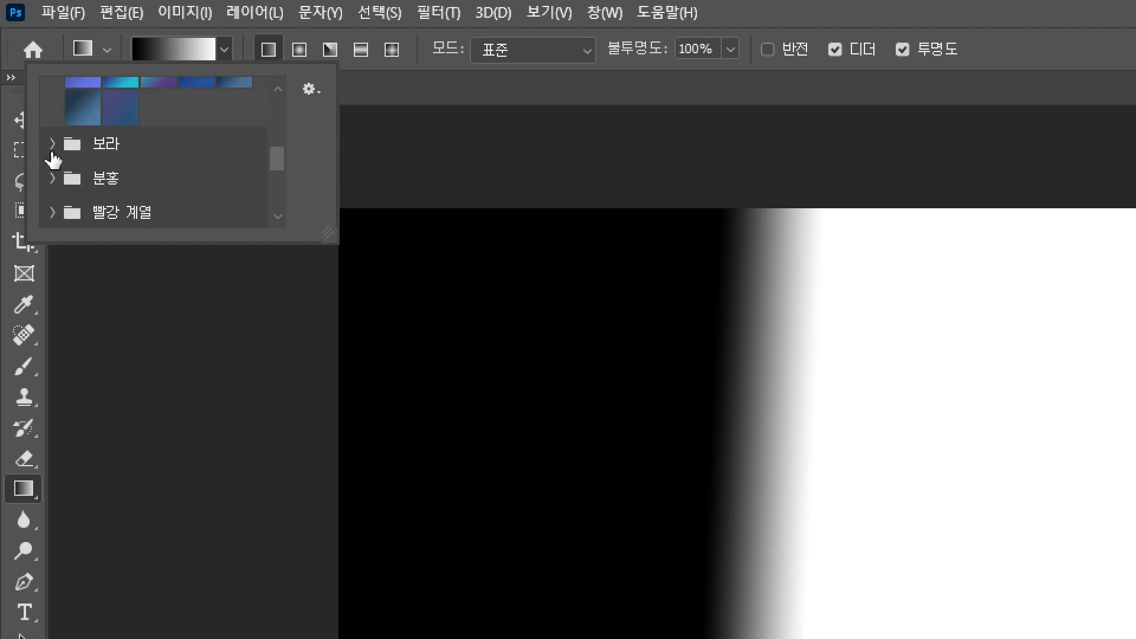
scroll(50, 159, "down", 3)
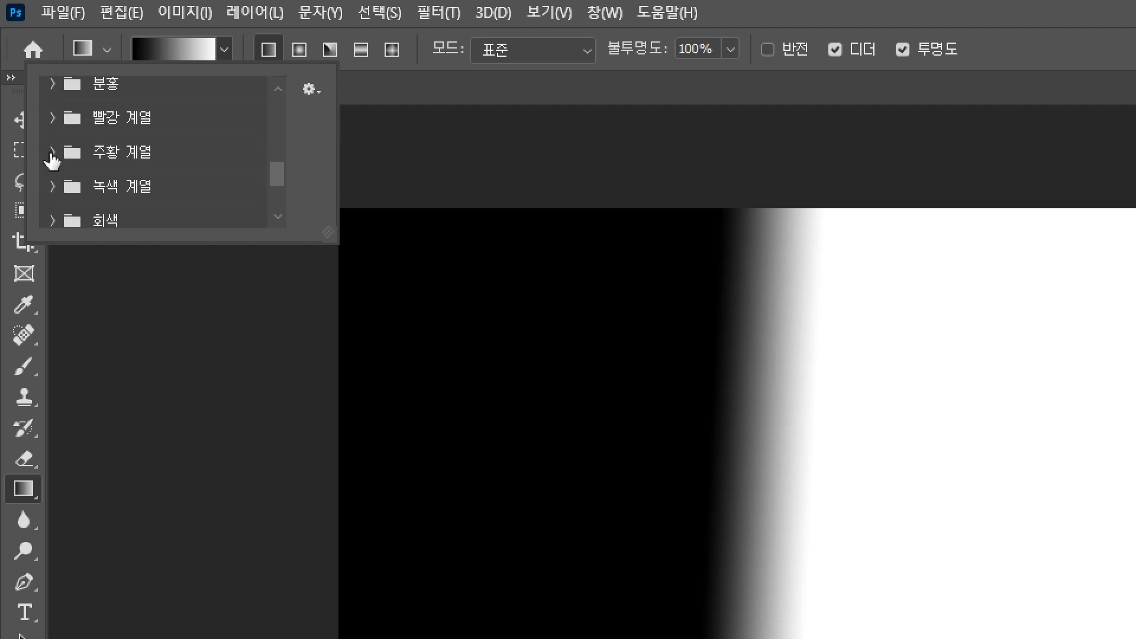
scroll(52, 159, "up", 2)
left_click(52, 106)
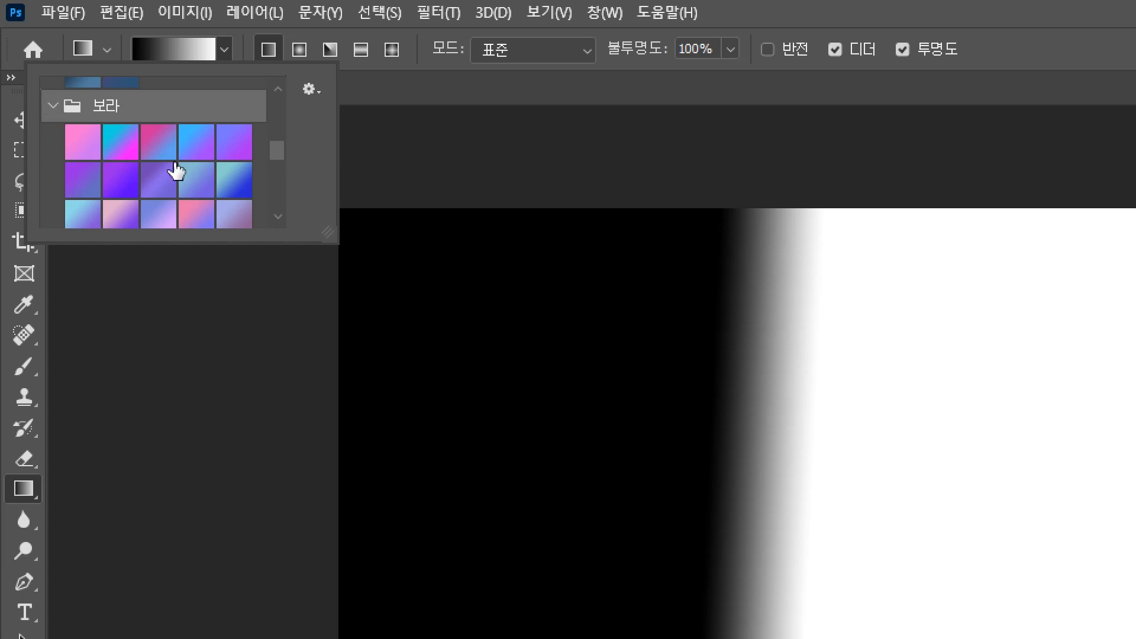
left_click(123, 142)
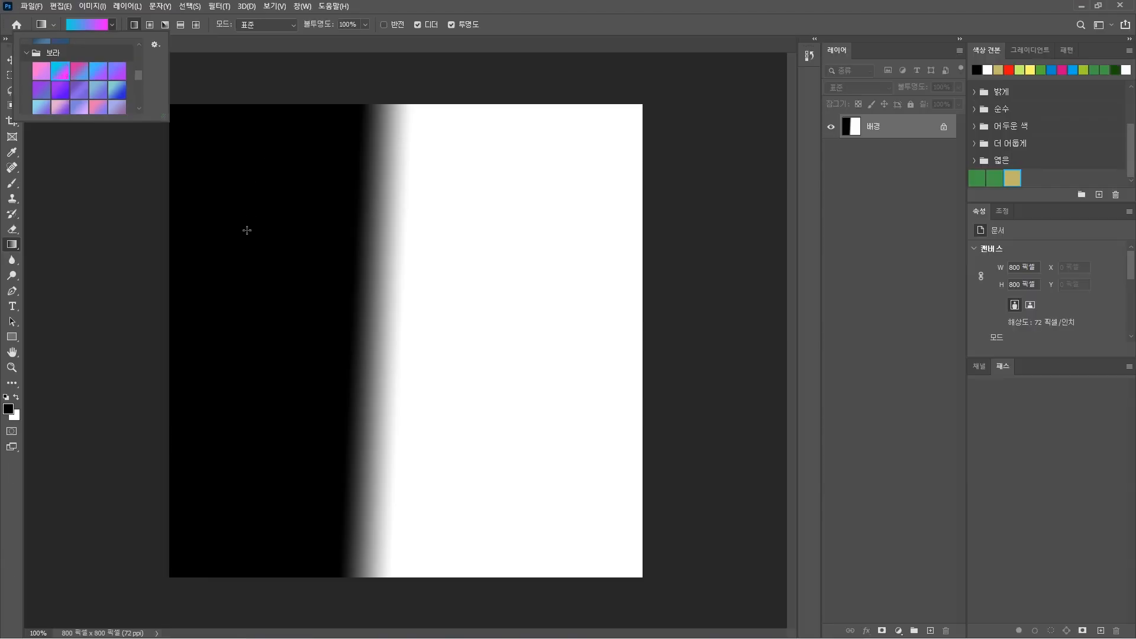
left_click_drag(253, 249, 478, 254)
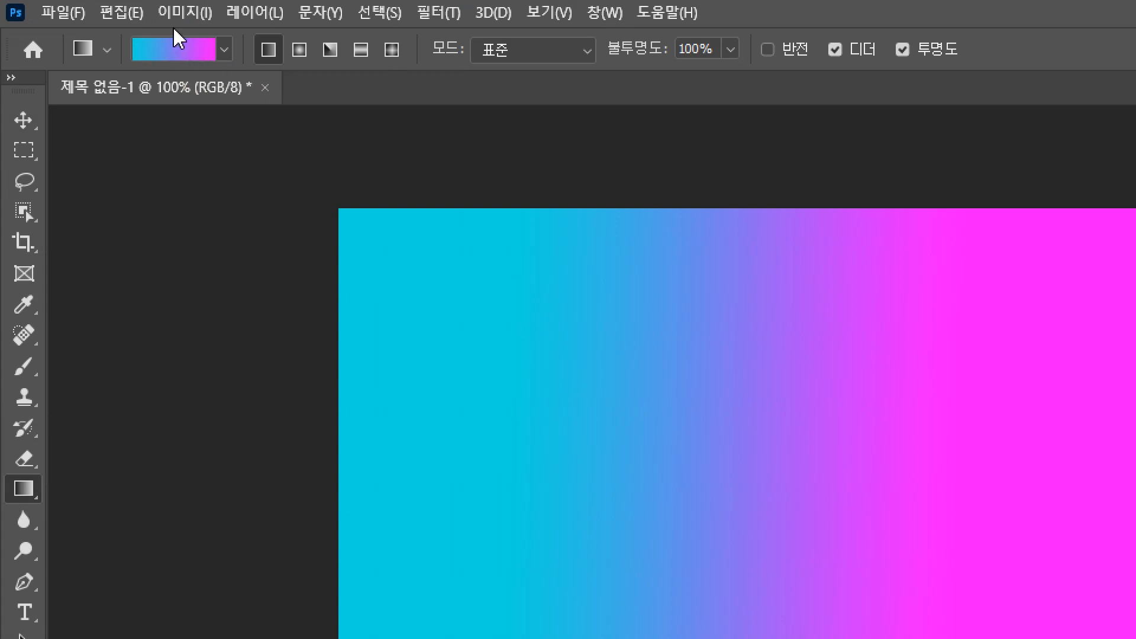
Open the current gradient for editing and change its cyan start stop to yellow, hex dff20d.
left_click(179, 46)
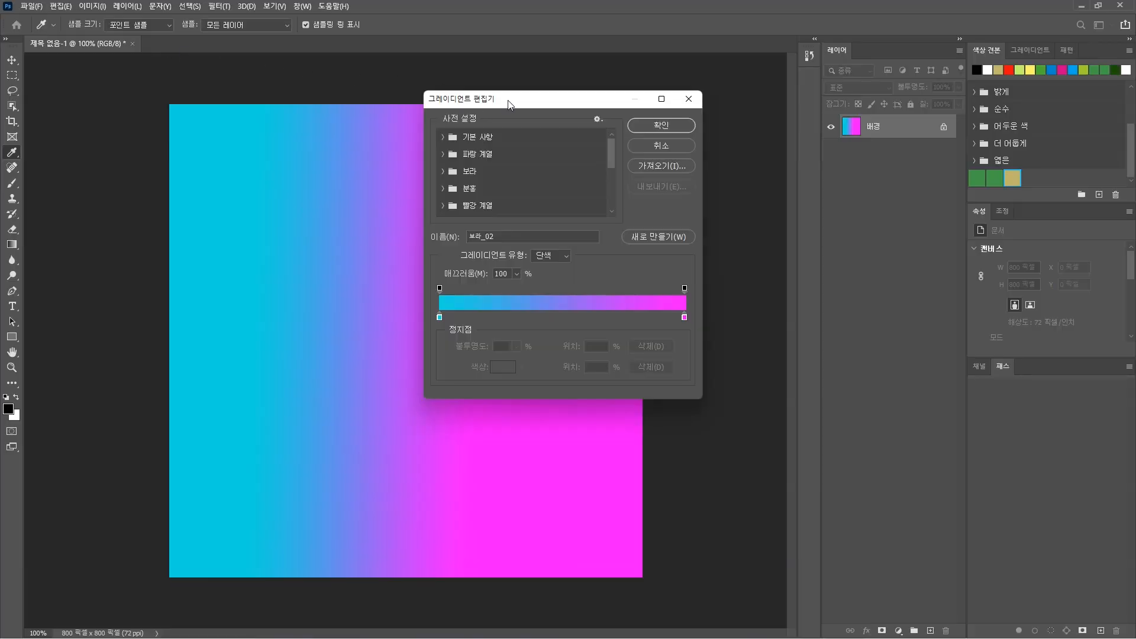
left_click_drag(510, 104, 399, 107)
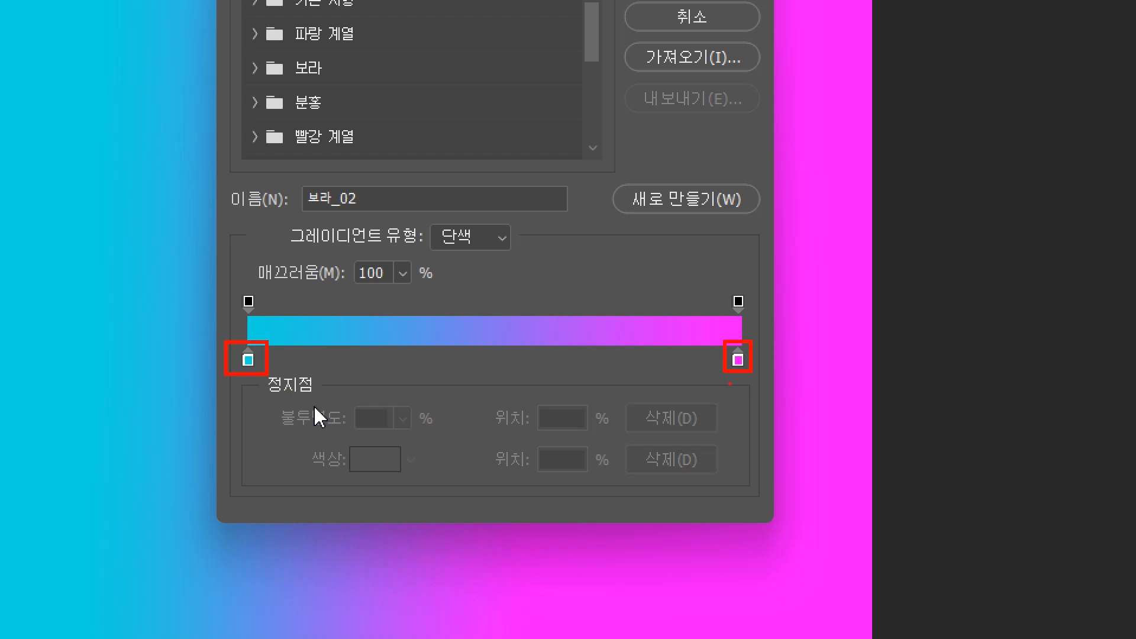
double_click(248, 359)
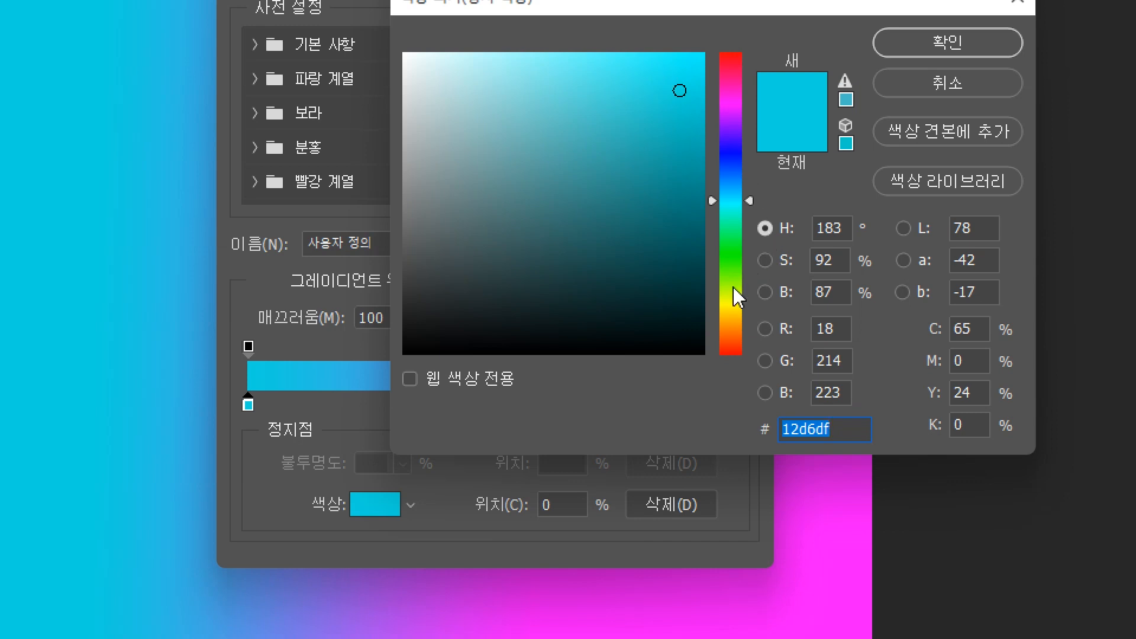
left_click(733, 300)
left_click(688, 68)
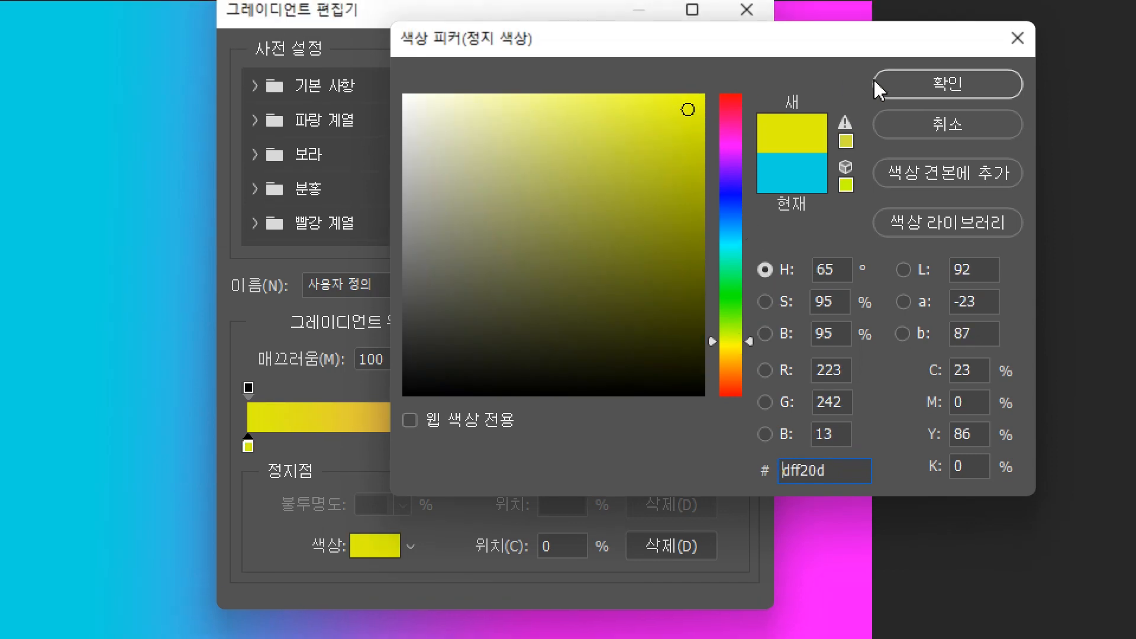
left_click(881, 85)
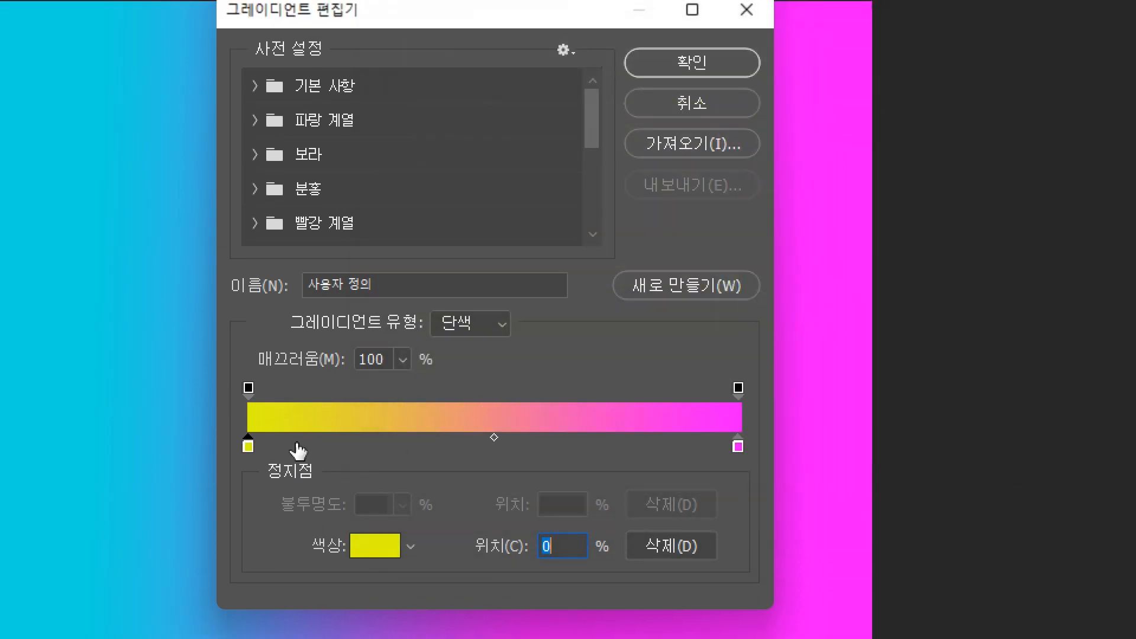
Change the gradient's magenta end stop to a slightly dark red and apply the yellow-to-red linear gradient horizontally across the canvas.
double_click(738, 445)
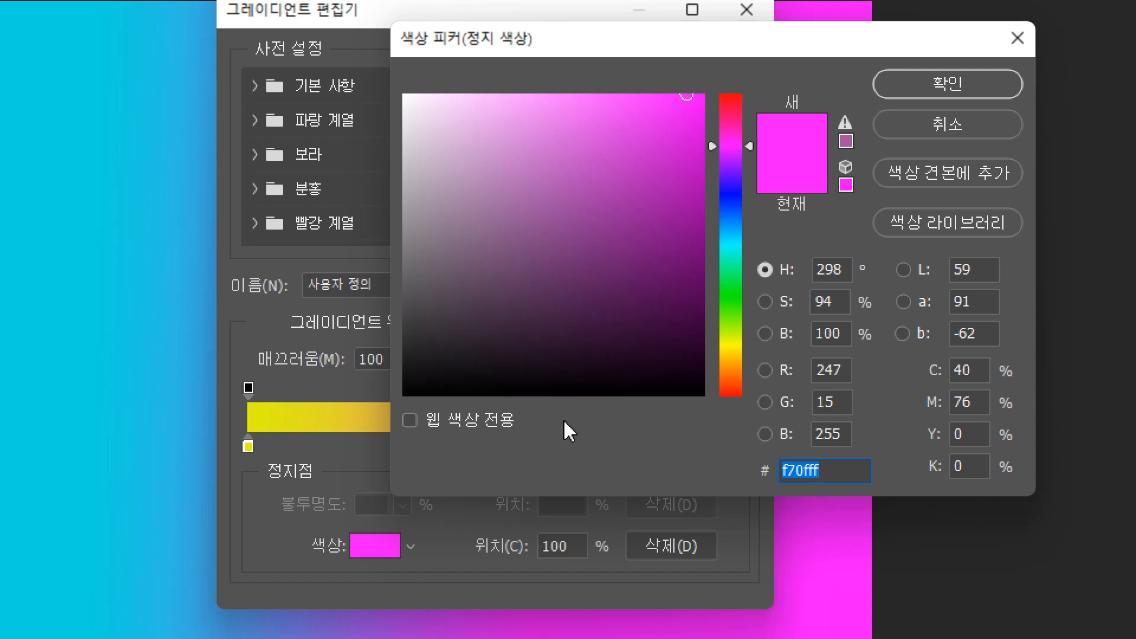
left_click(734, 102)
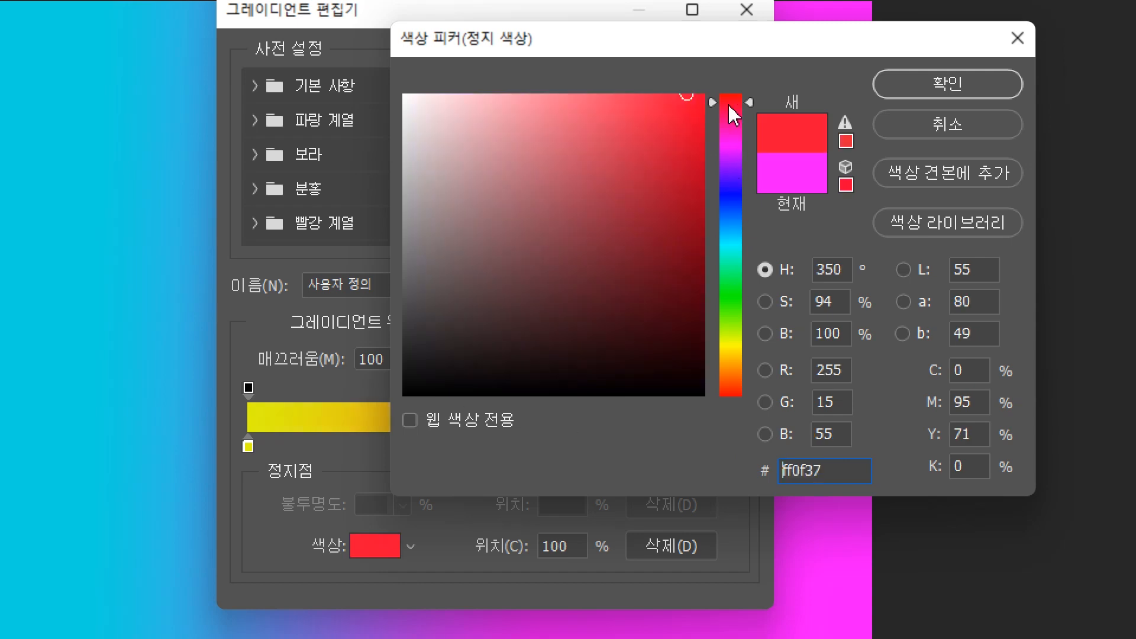
left_click(678, 158)
left_click(902, 83)
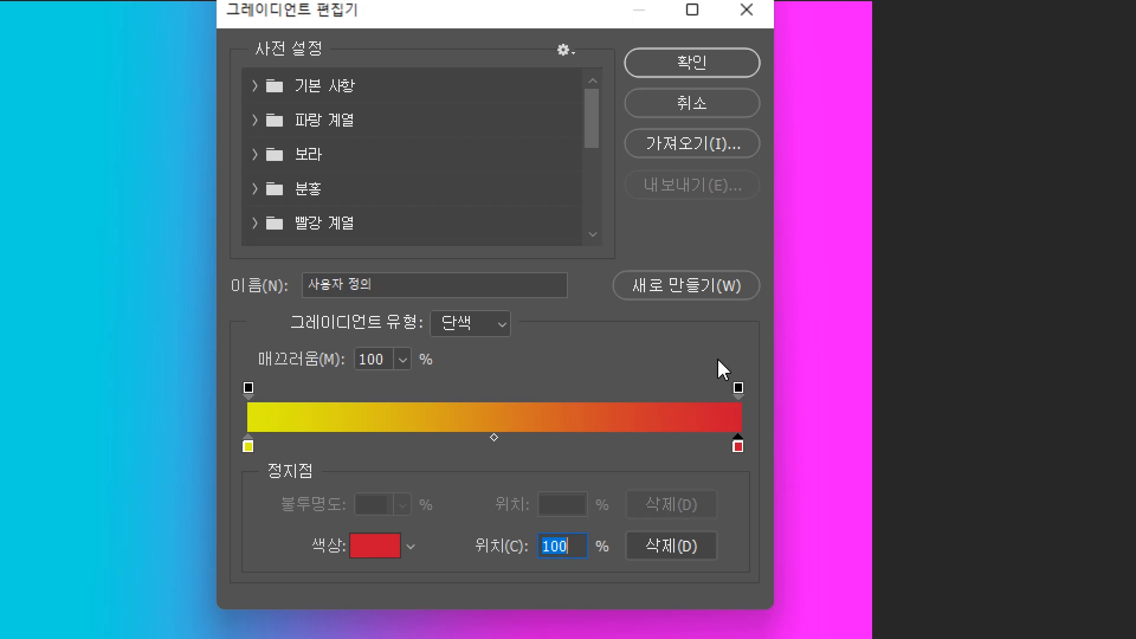
left_click(679, 76)
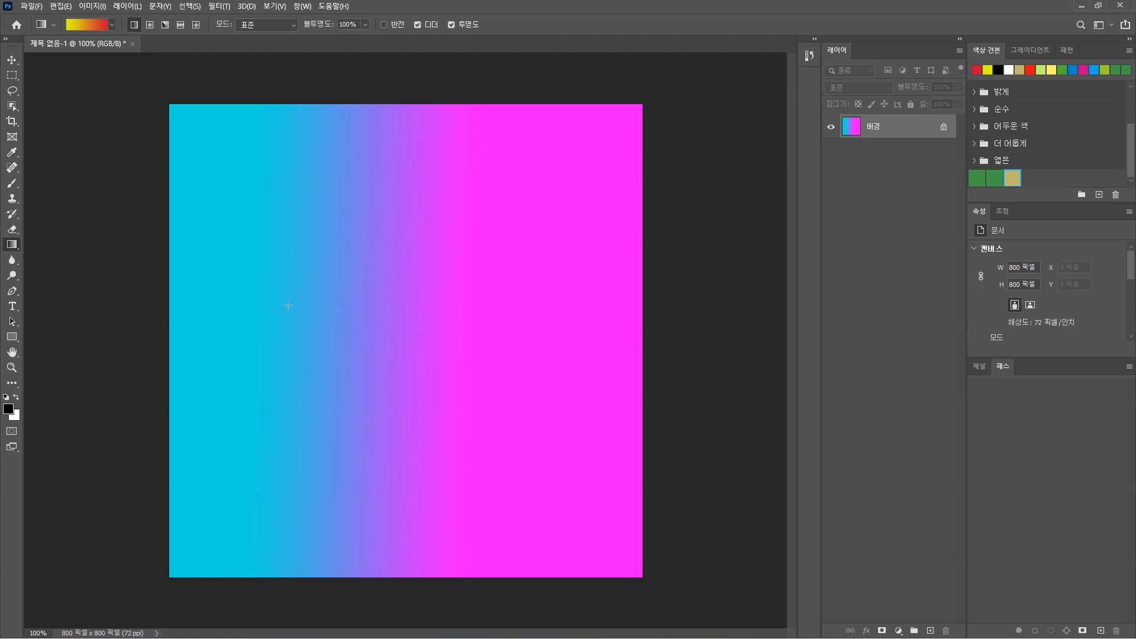
left_click_drag(261, 299, 468, 304)
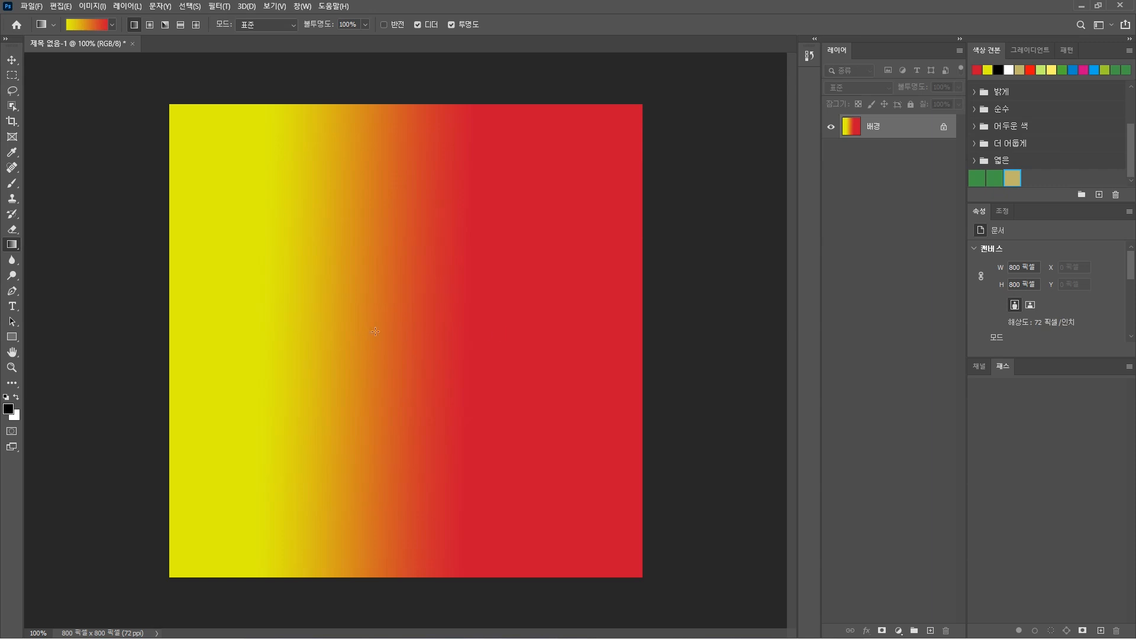
Reapply the yellow-to-red linear gradient over a very short horizontal distance near the canvas centre.
left_click_drag(389, 330, 401, 329)
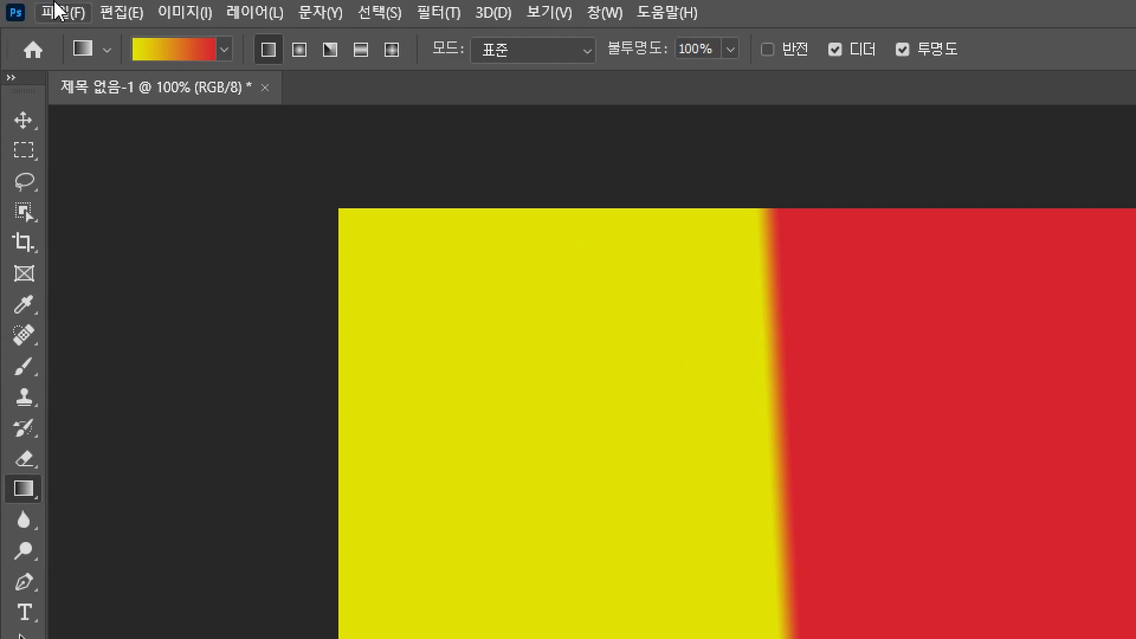
Add colour stops at 41% and 67% to the current gradient and make the 67% stop blue, hex 123ecf.
left_click(161, 51)
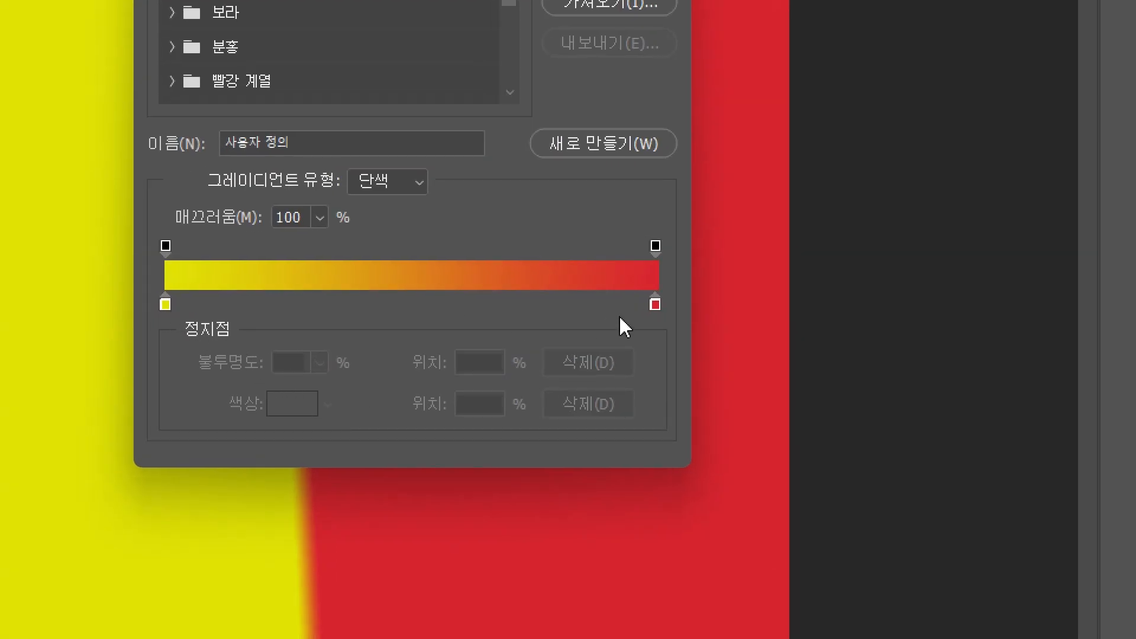
left_click(368, 305)
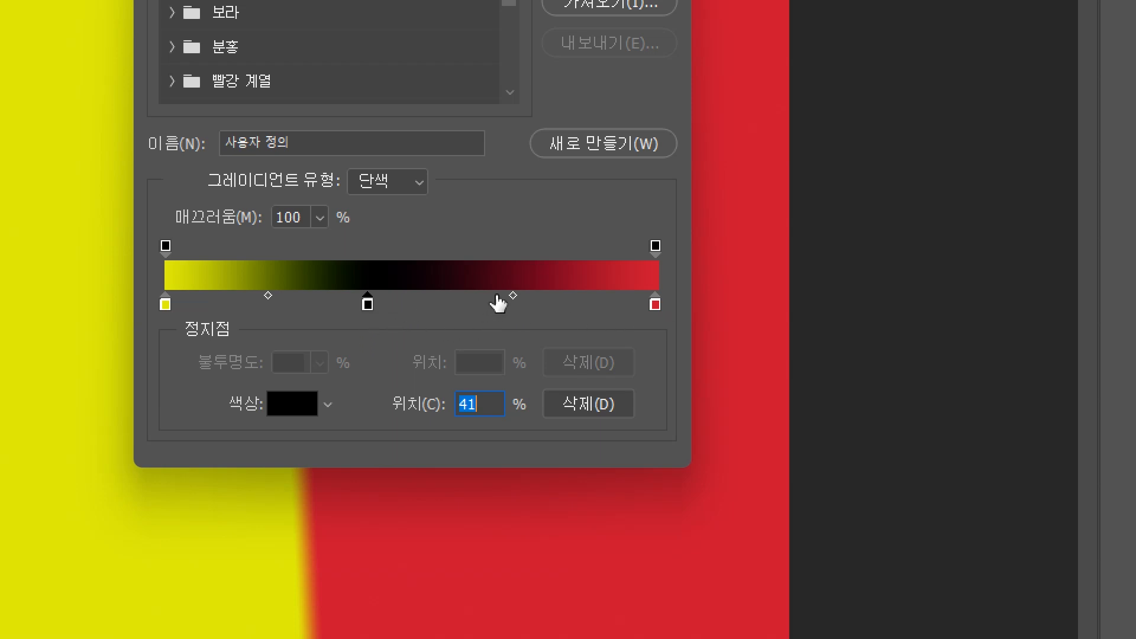
left_click(492, 304)
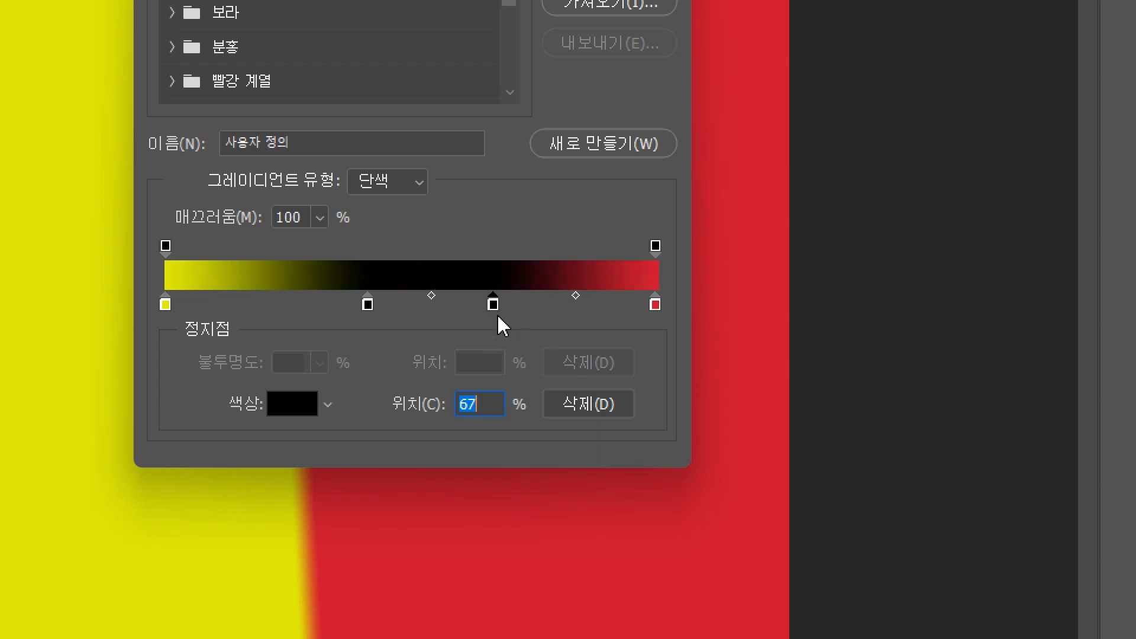
double_click(492, 306)
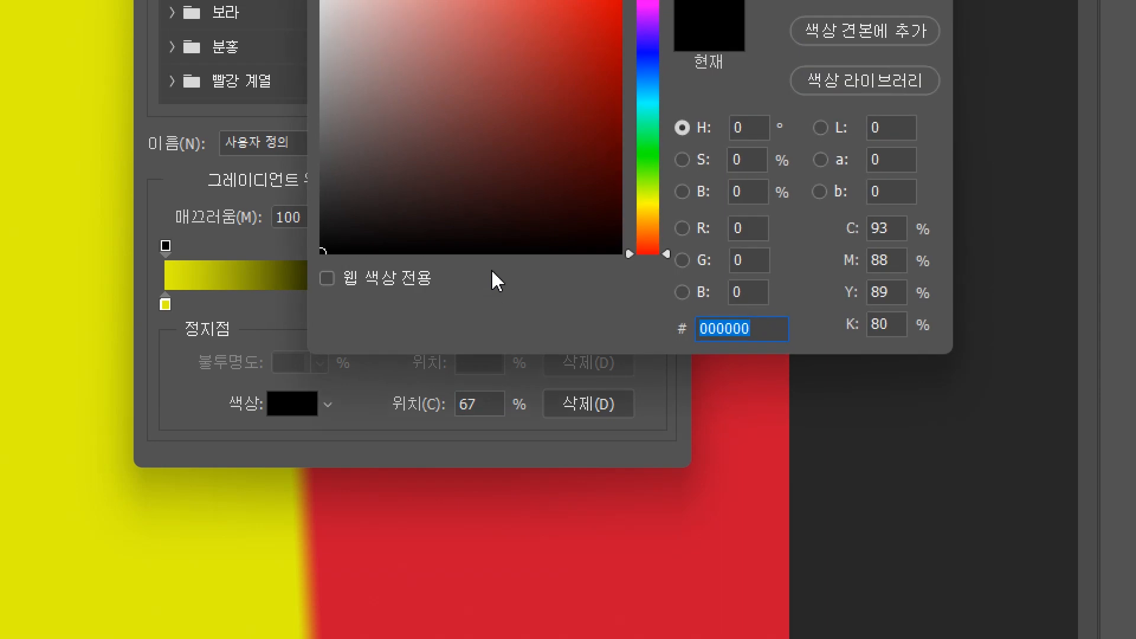
left_click(648, 83)
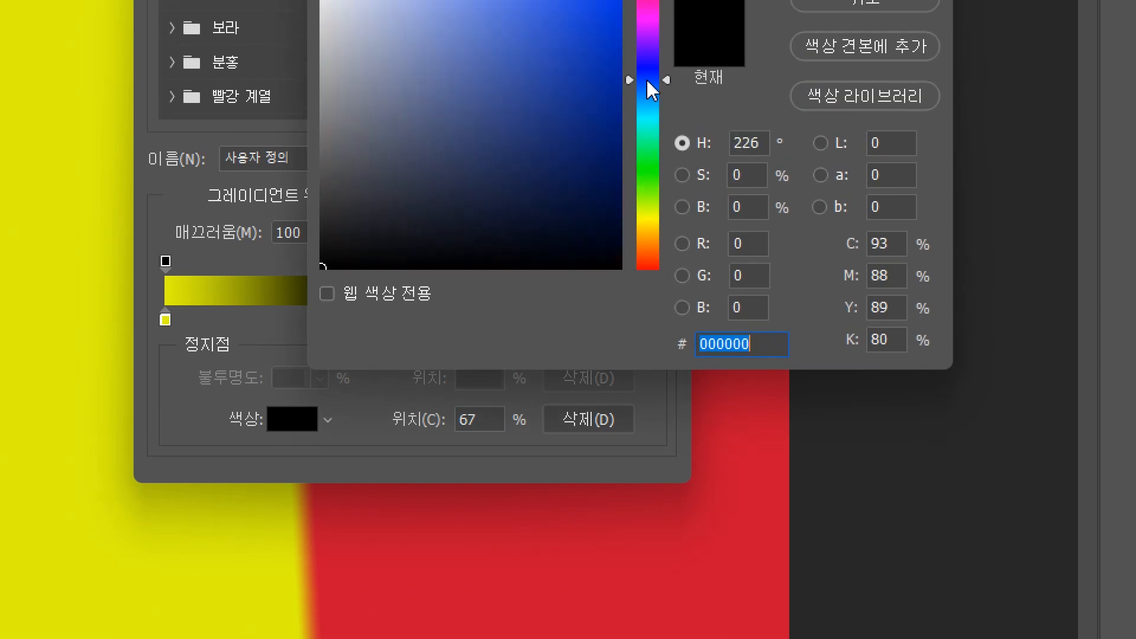
left_click(595, 9)
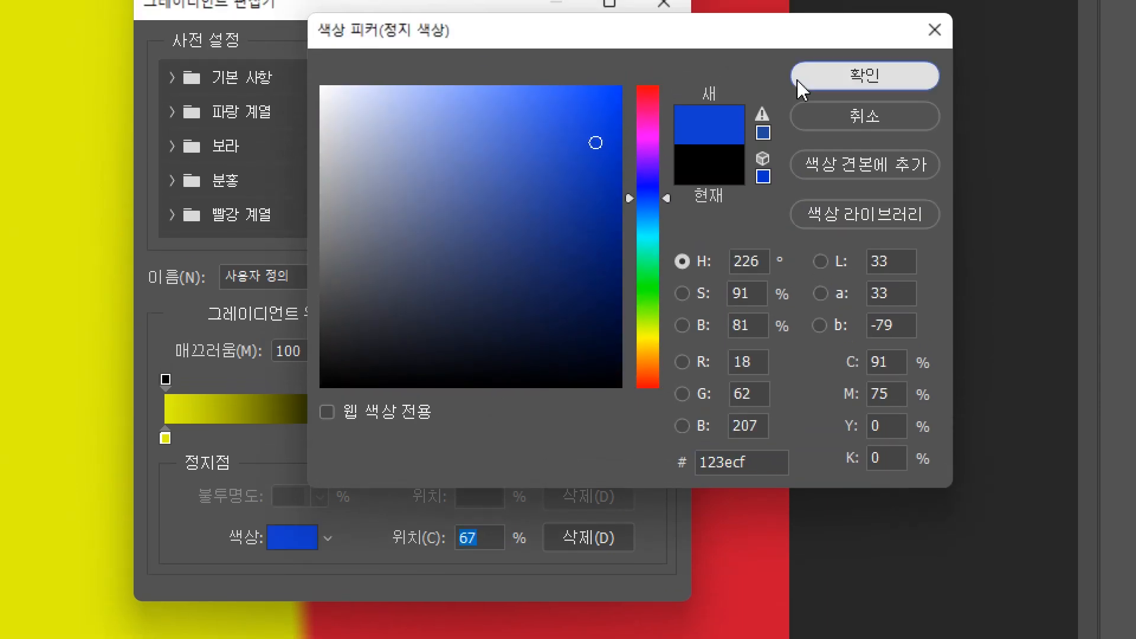
left_click(800, 24)
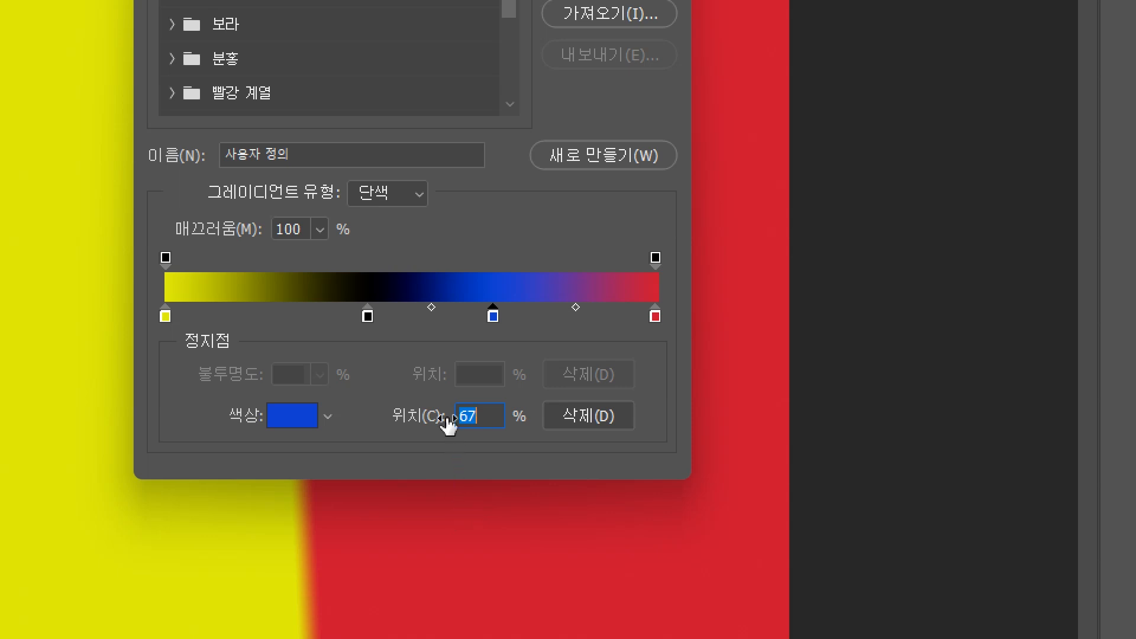
Remove the black stop at 41% and the yellow start stop from the gradient.
left_click(366, 317)
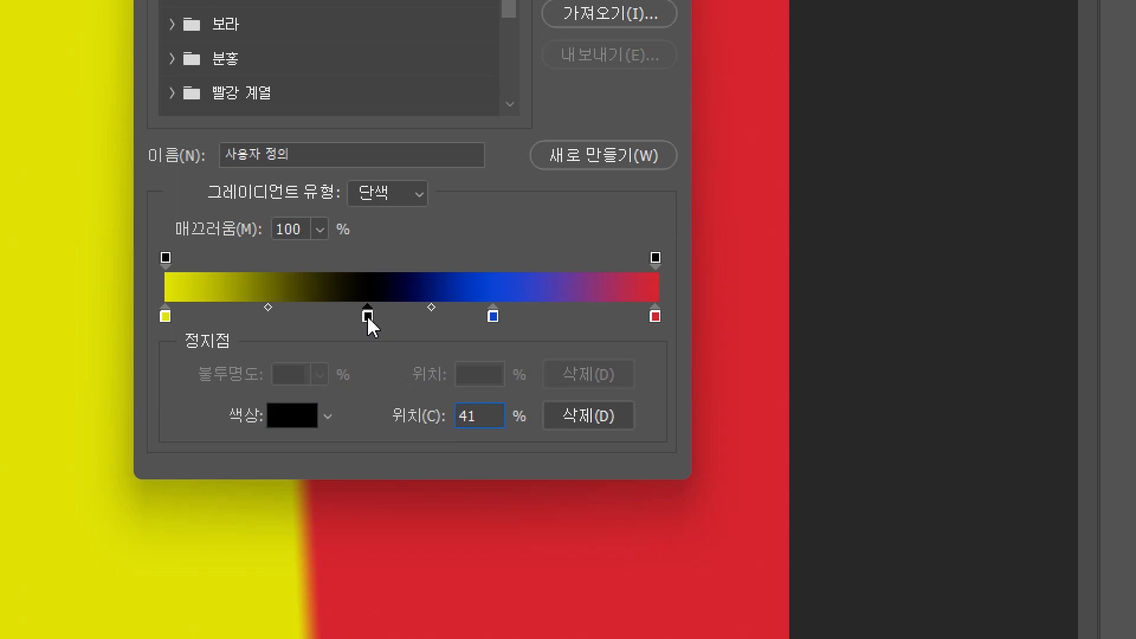
left_click_drag(367, 315, 361, 459)
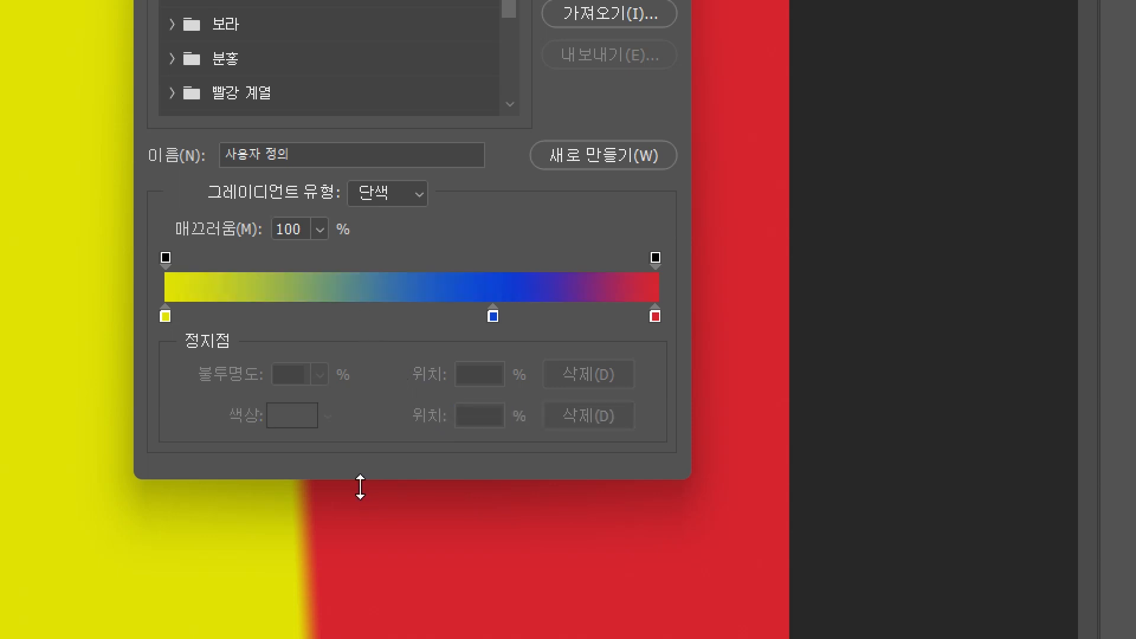
left_click(166, 316)
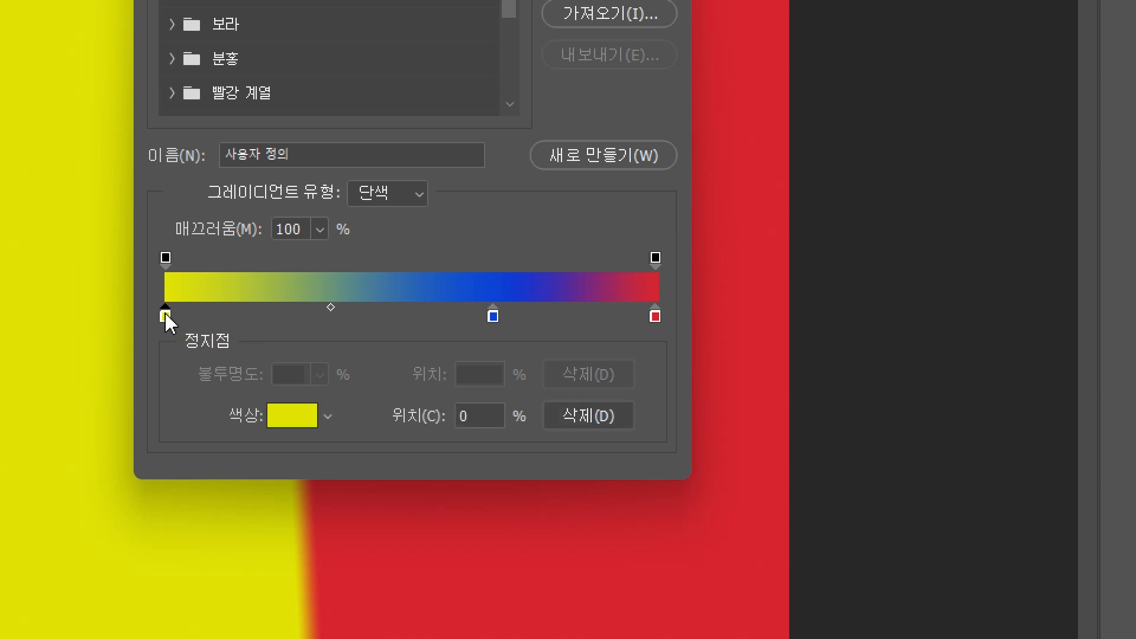
left_click_drag(166, 316, 188, 529)
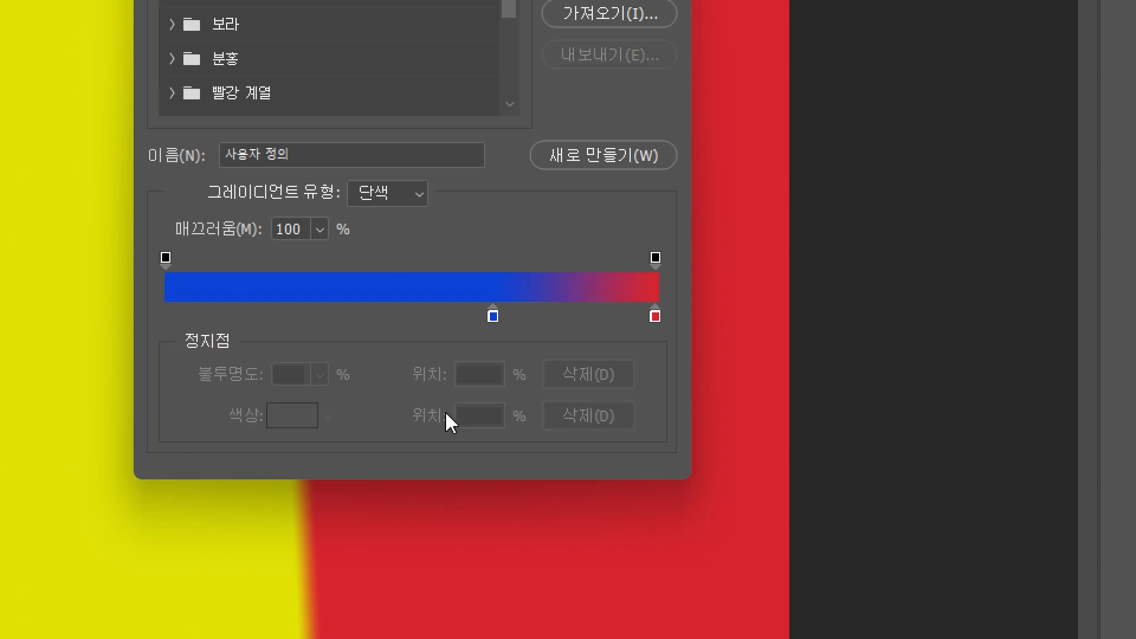
Move the blue stop to the gradient's start with no extra blue stop in between, and save the blue-to-red gradient as a new preset.
left_click_drag(493, 318, 166, 323)
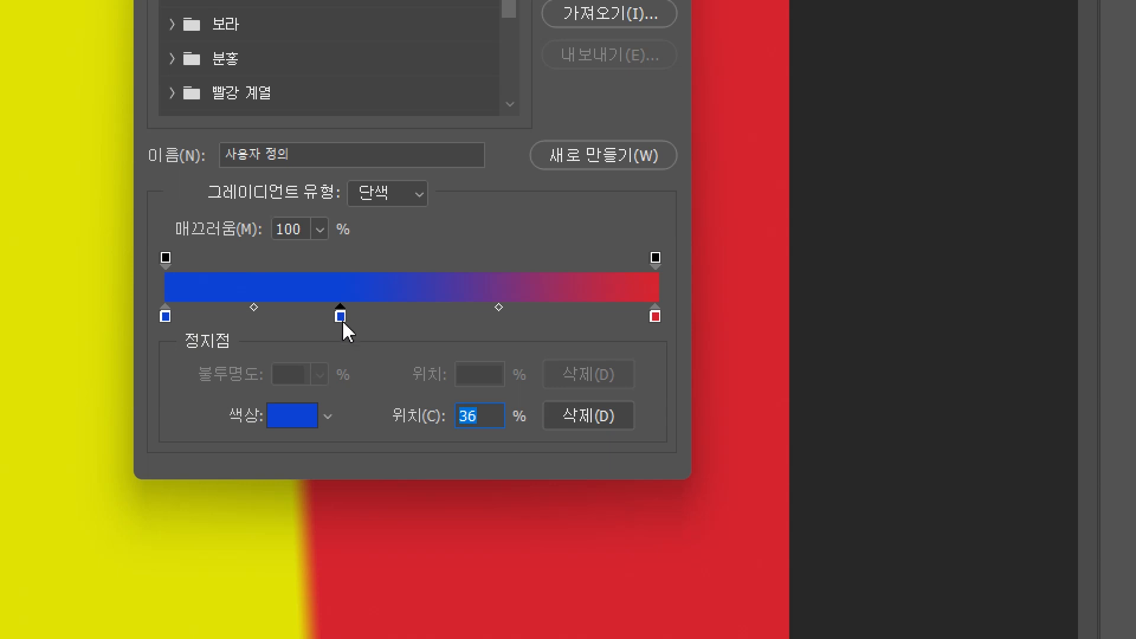
left_click_drag(342, 318, 330, 447)
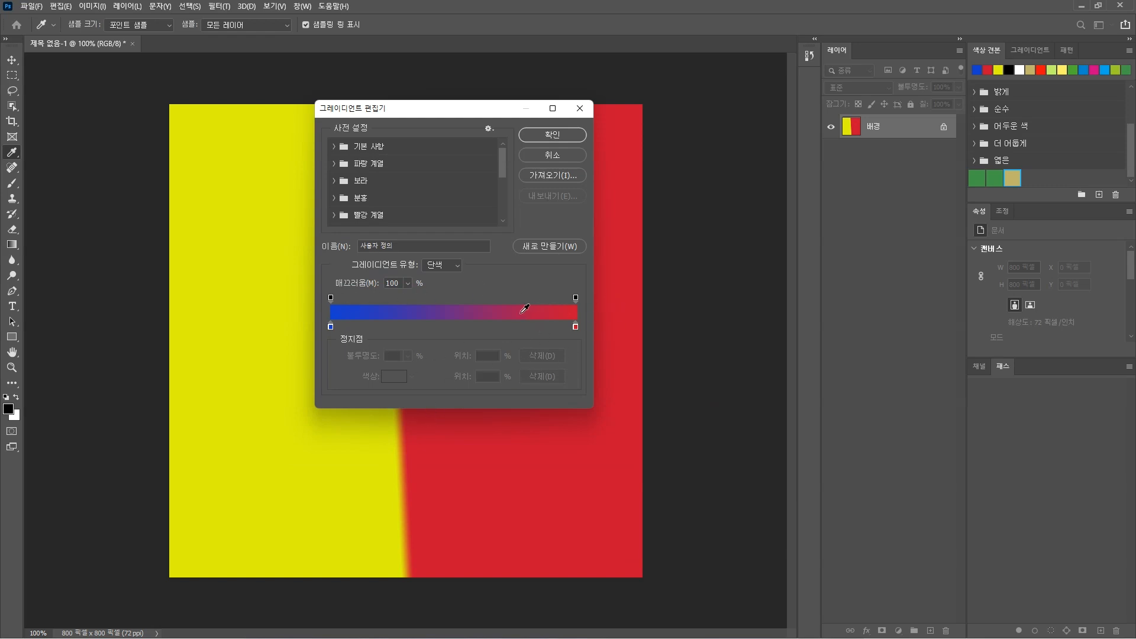
left_click(548, 246)
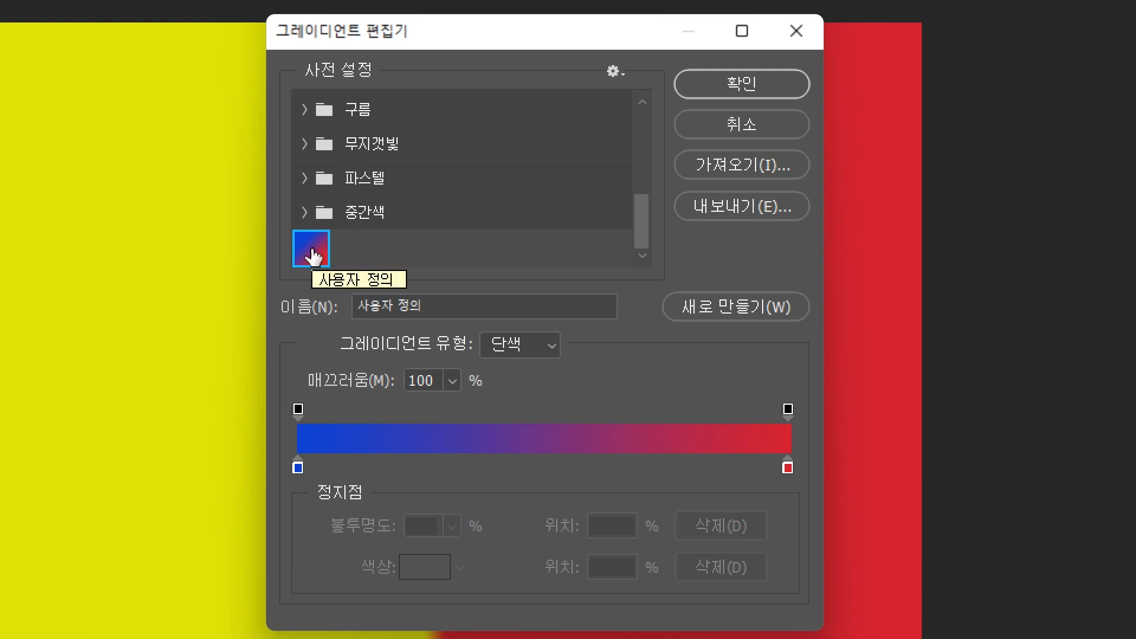
Change the gradient type to 노이즈, randomize its colours into an orange-and-green mix, and apply it diagonally across the canvas.
left_click(557, 348)
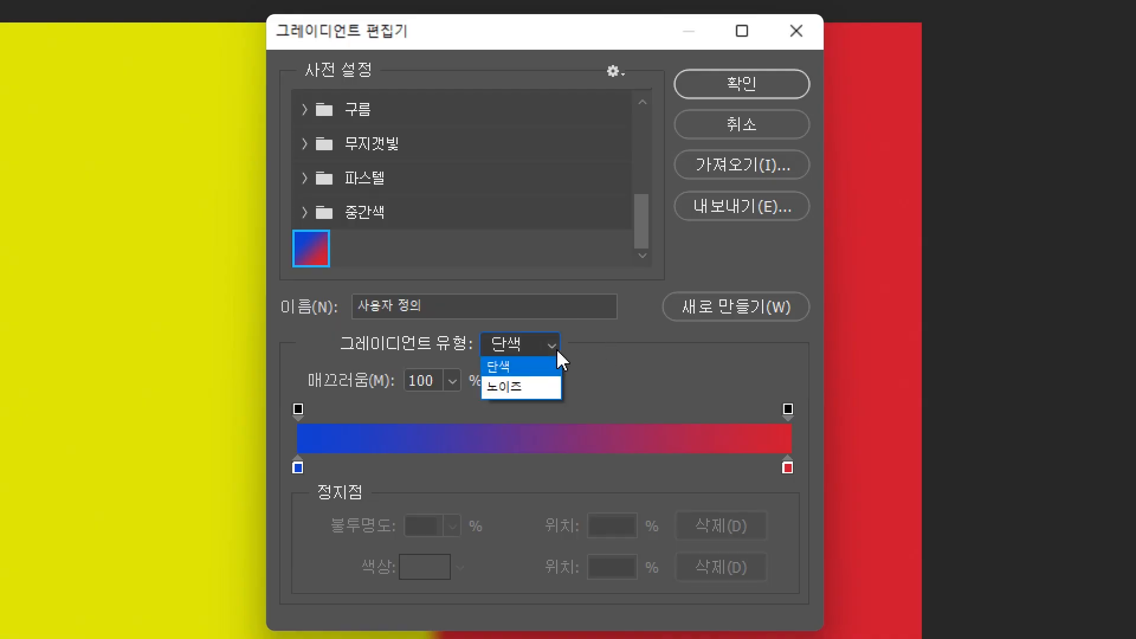
left_click(530, 389)
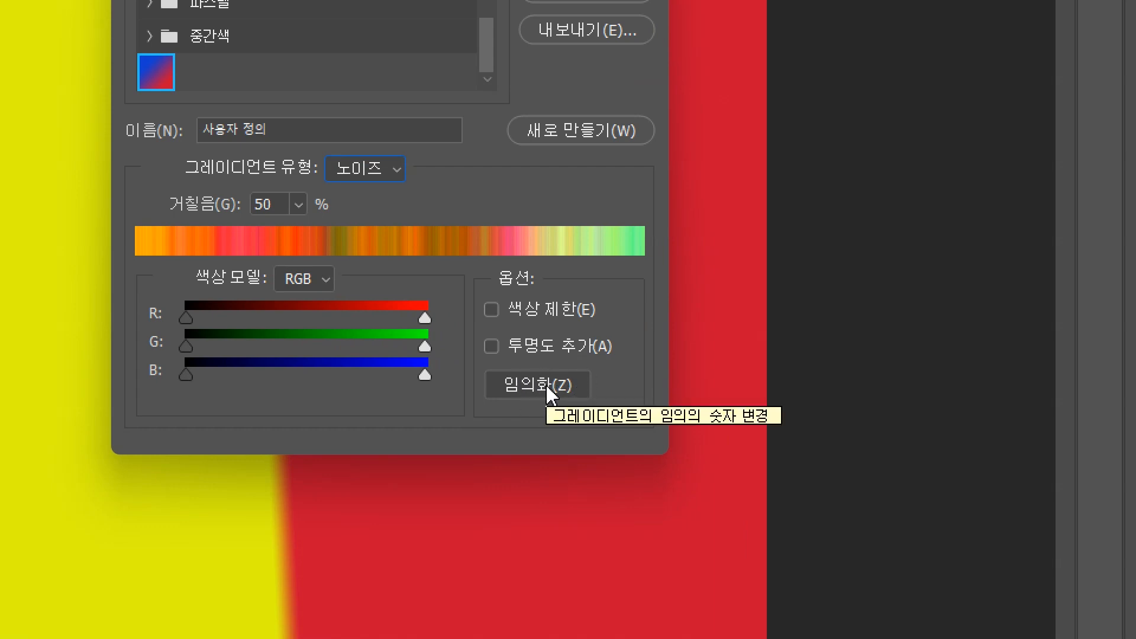
left_click(546, 383)
left_click(550, 393)
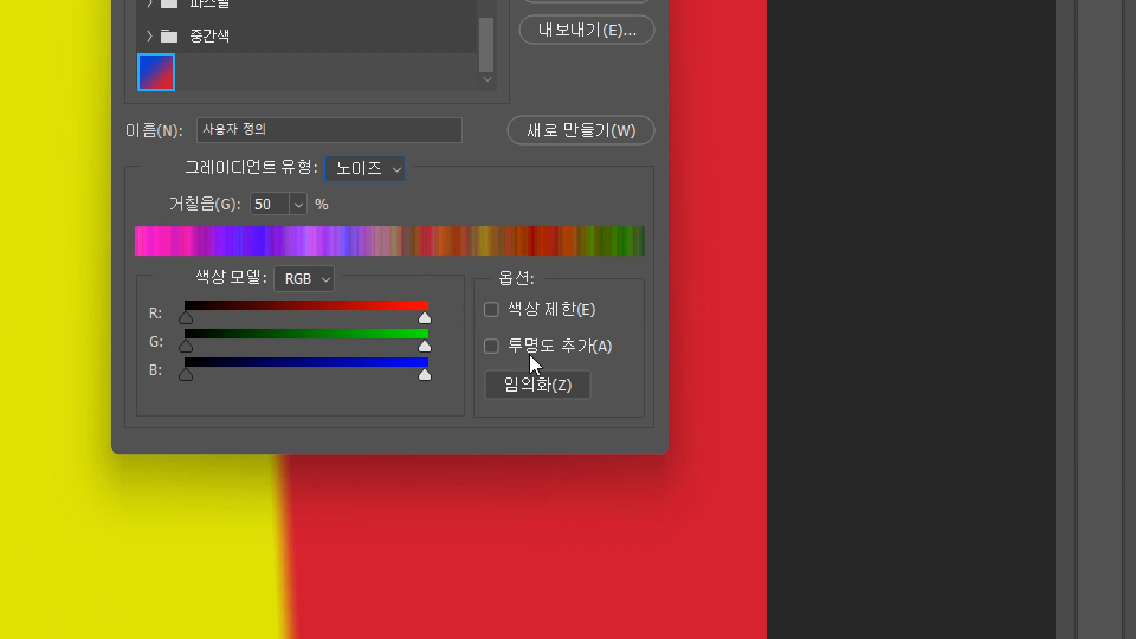
left_click(541, 384)
left_click(541, 385)
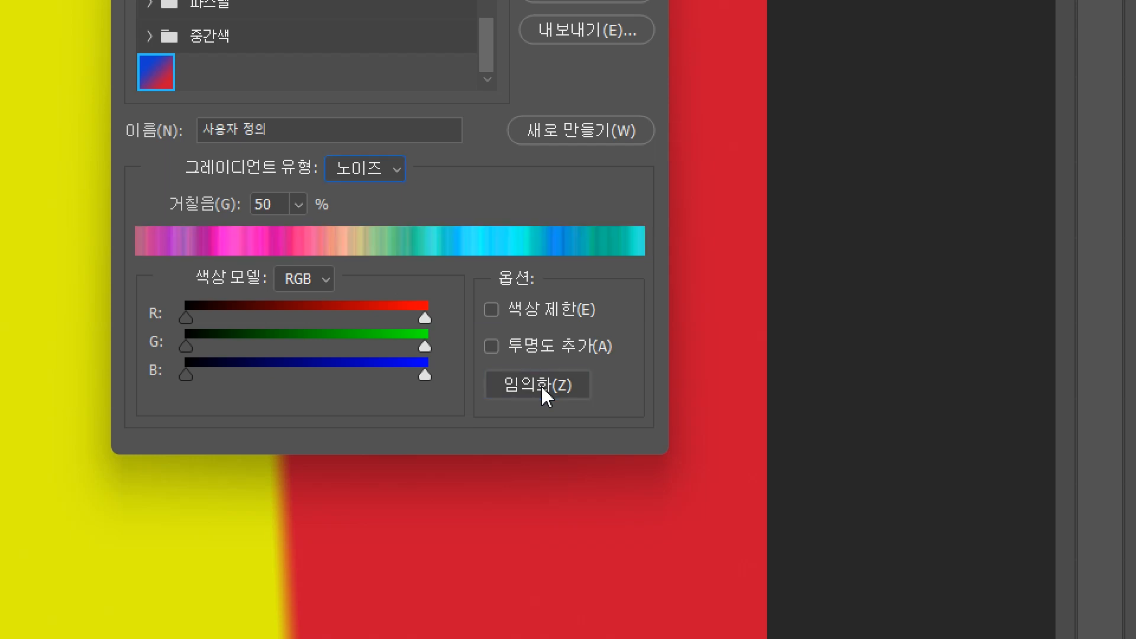
left_click(541, 385)
left_click(541, 385)
left_click(541, 385)
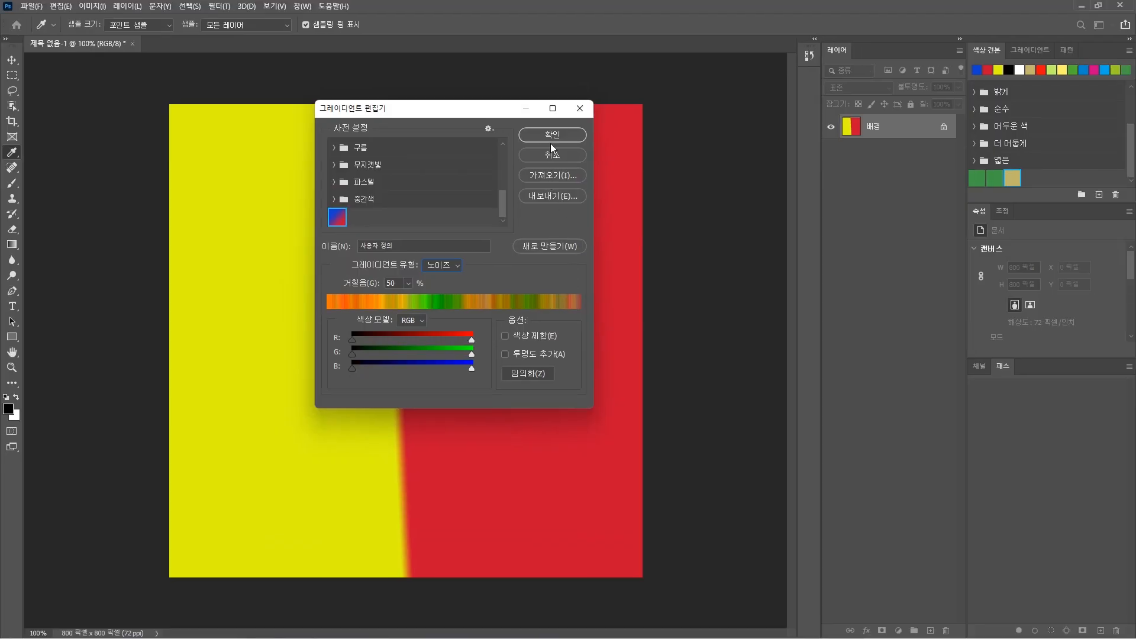
left_click(552, 137)
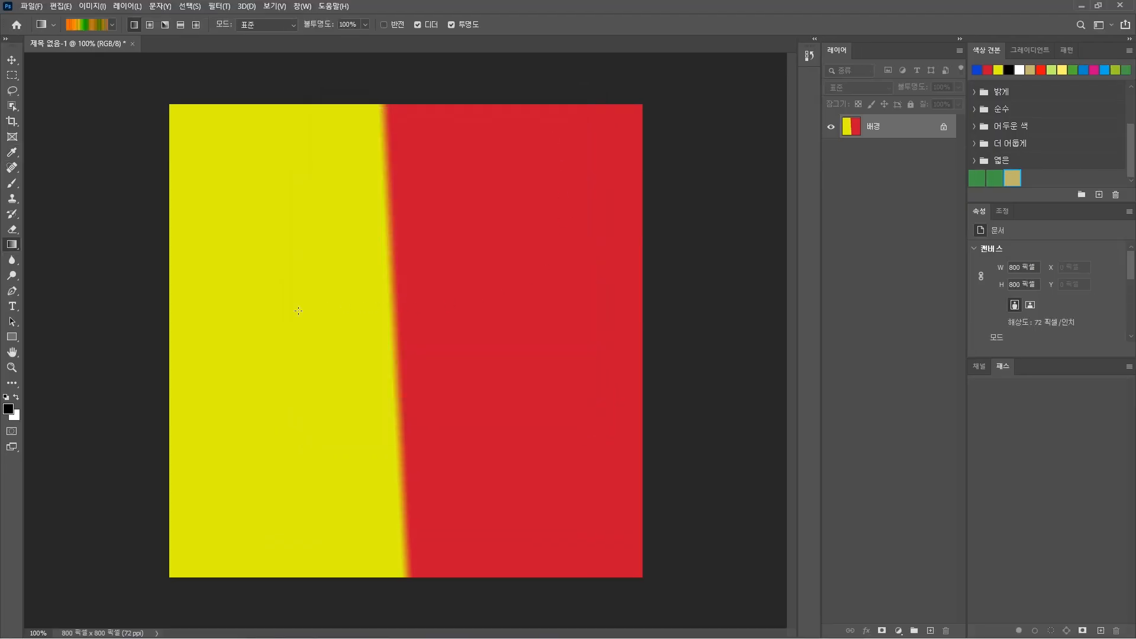
left_click_drag(241, 206, 566, 462)
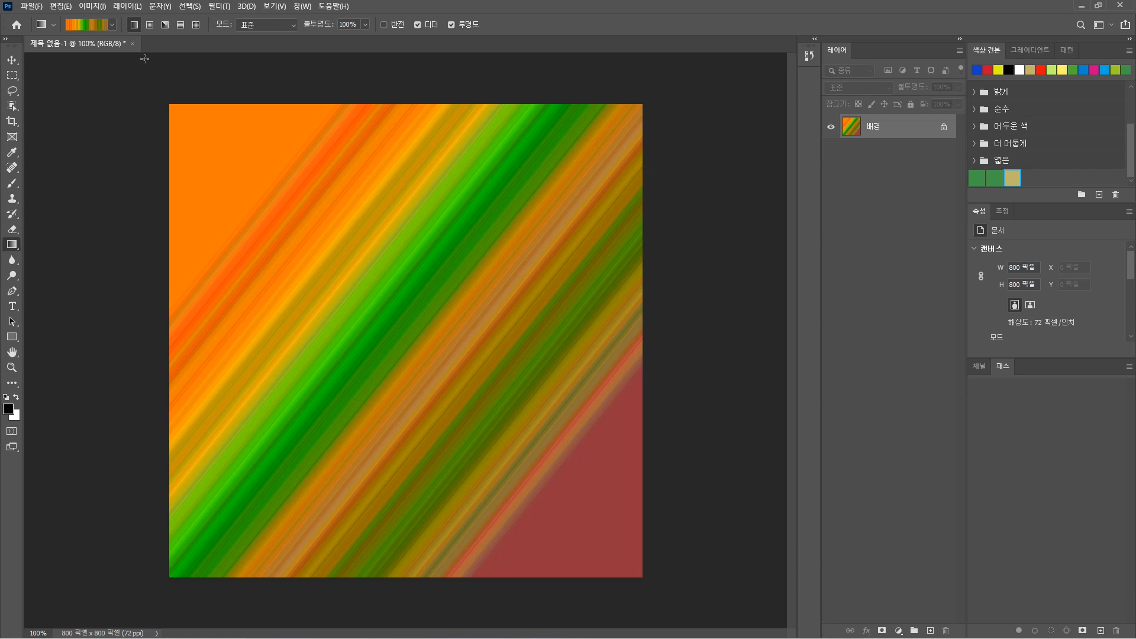
Close the untitled document without saving and open the 바게뜨 image from the 07 색 채우기 folder, fitted to the window.
left_click(132, 44)
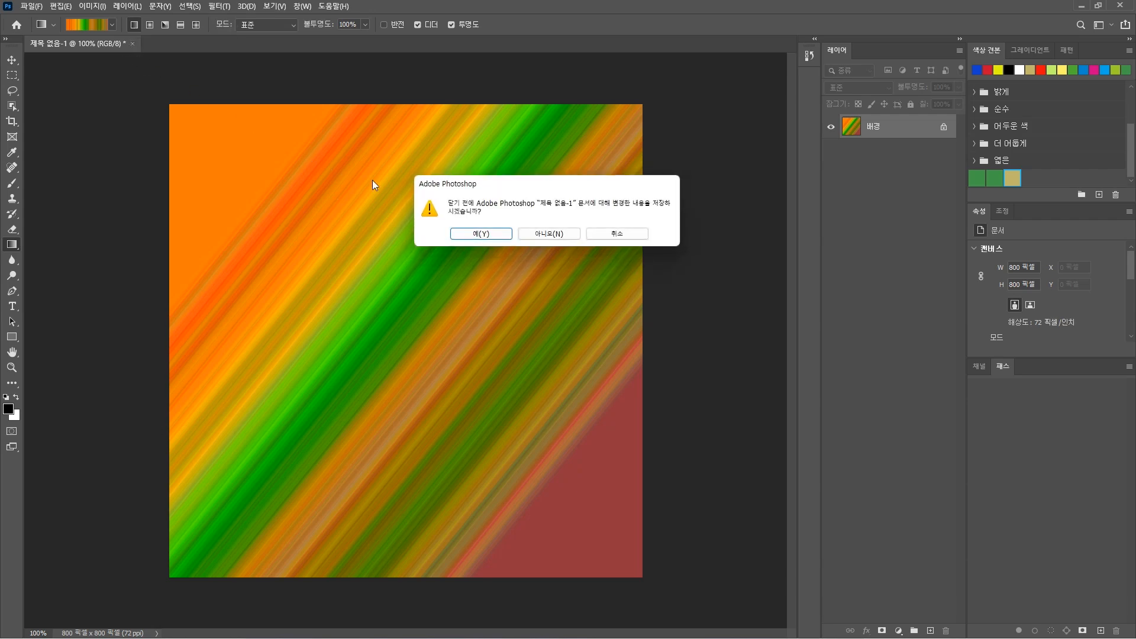
left_click(533, 234)
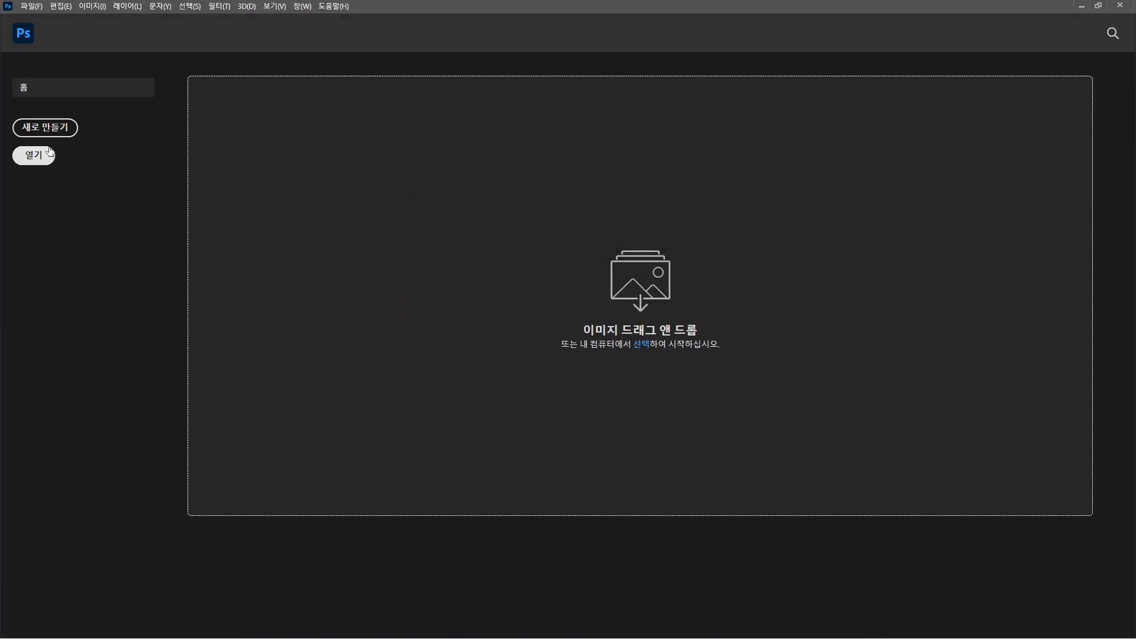
left_click(34, 155)
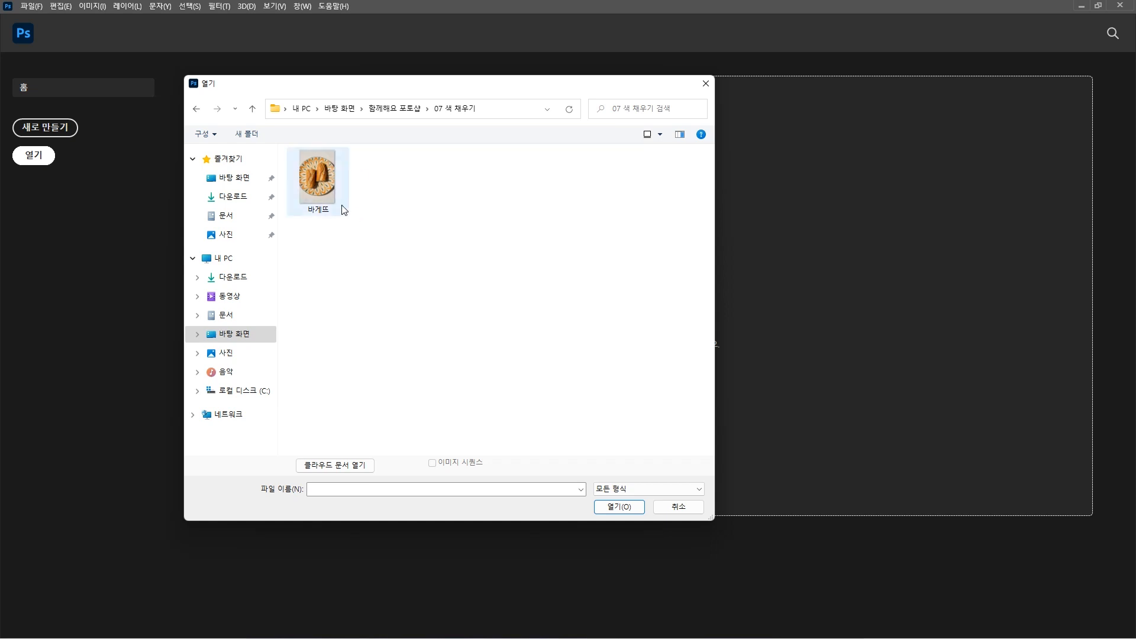
left_click(312, 178)
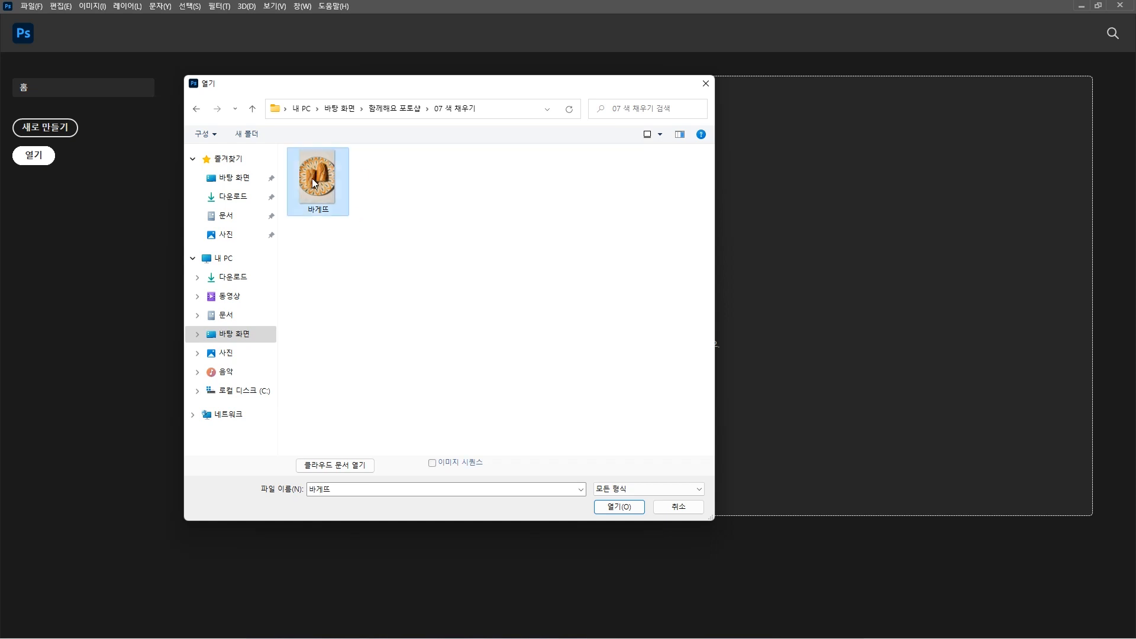
left_click(619, 506)
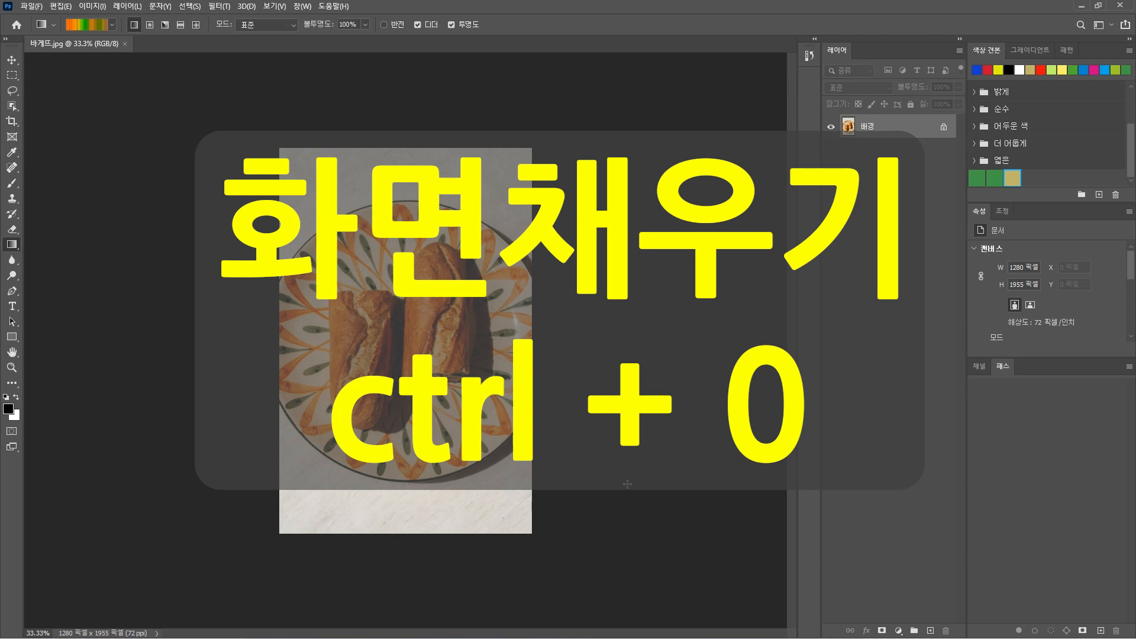
key("ctrl+0")
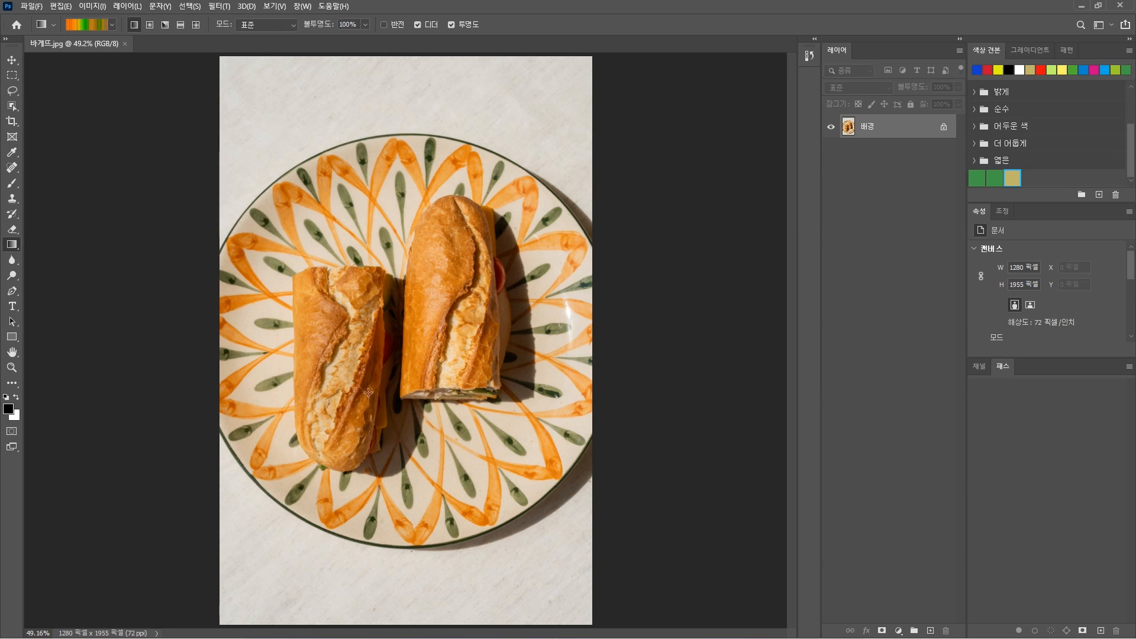
Change the current gradient's type from noise back to 단색, using the blue-to-red blend.
left_click(96, 27)
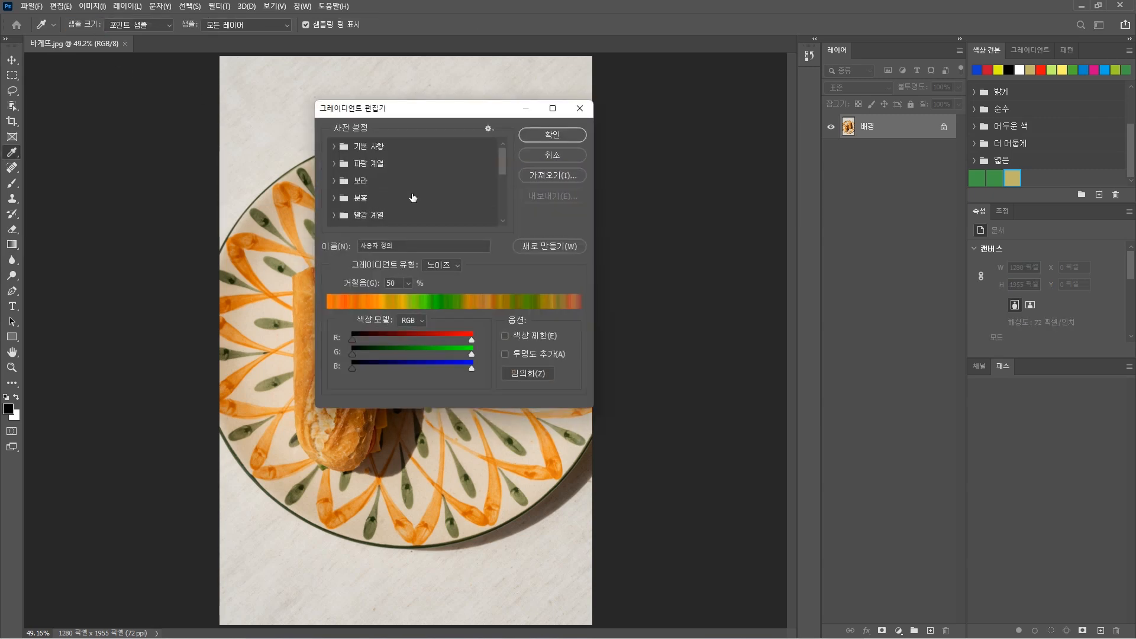
left_click(443, 268)
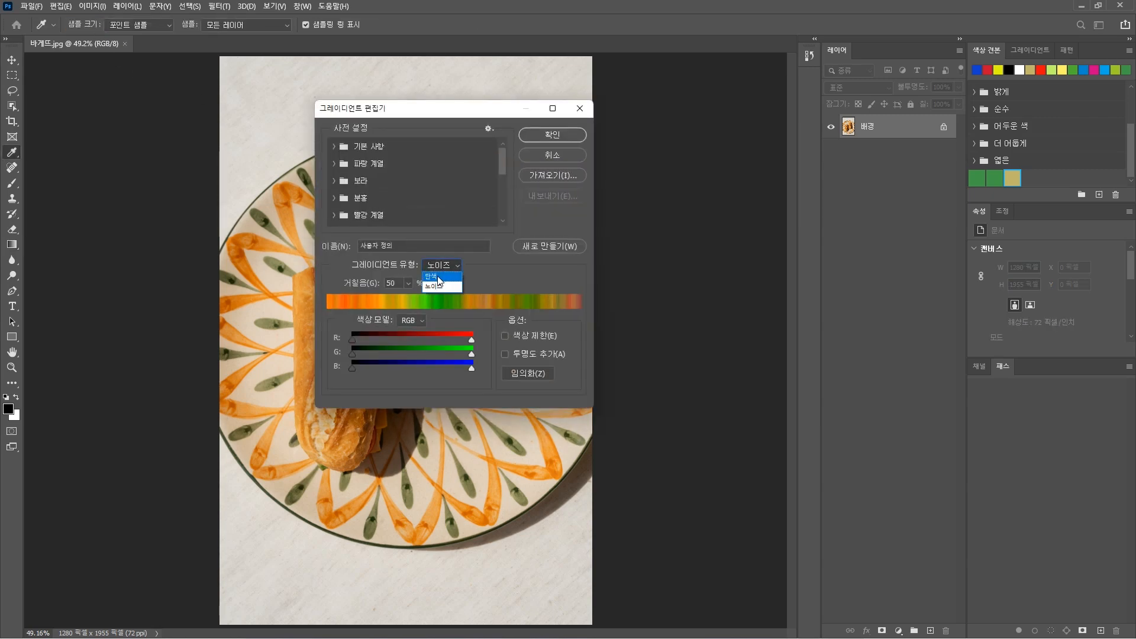
left_click(439, 278)
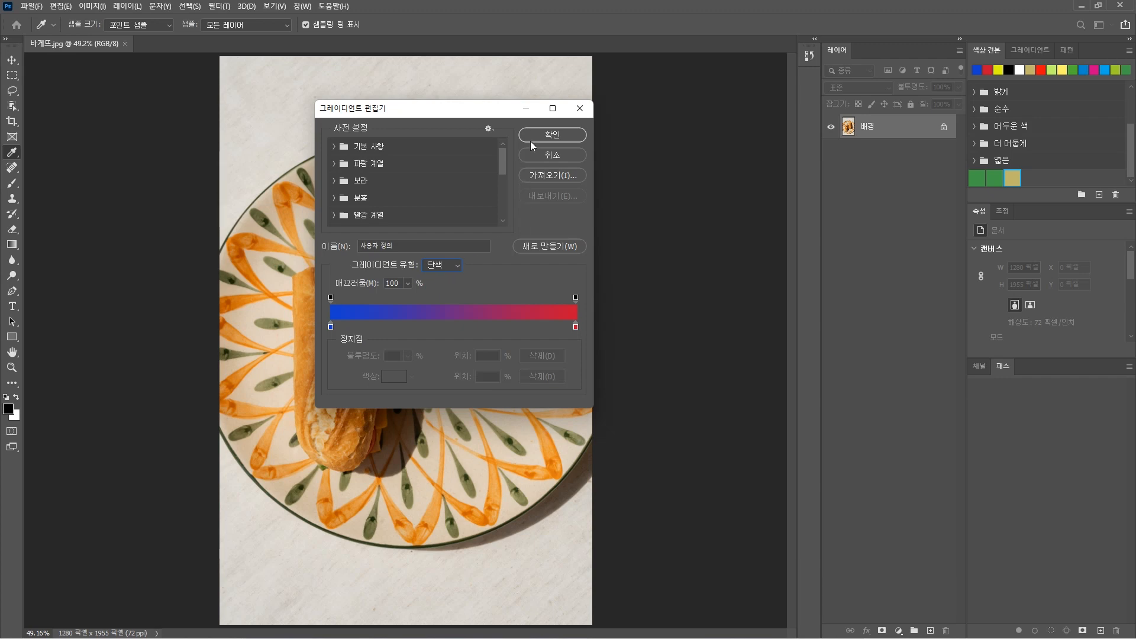
left_click(552, 135)
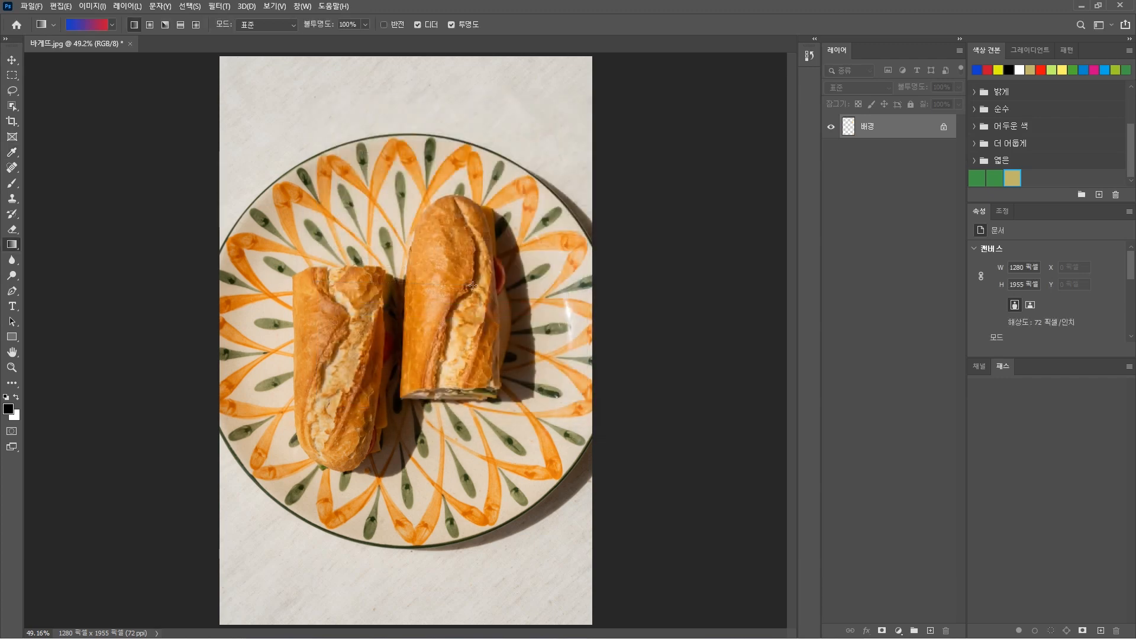
Try the blue-to-red linear gradient horizontally across the baguette photo, and undo it.
left_click_drag(278, 285, 473, 285)
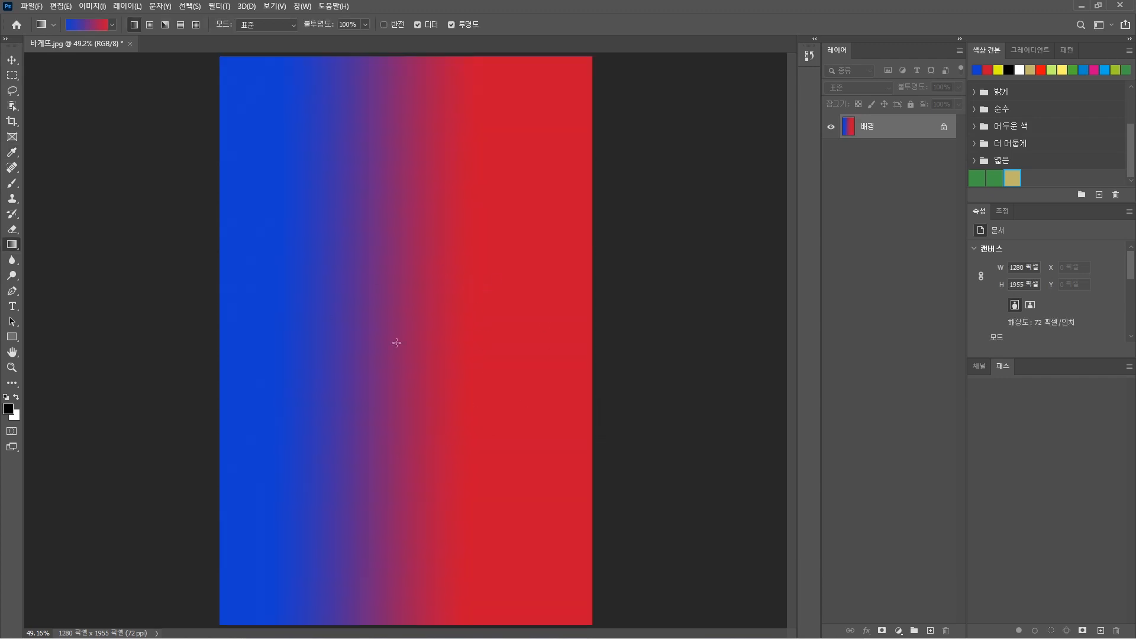
key("ctrl+z")
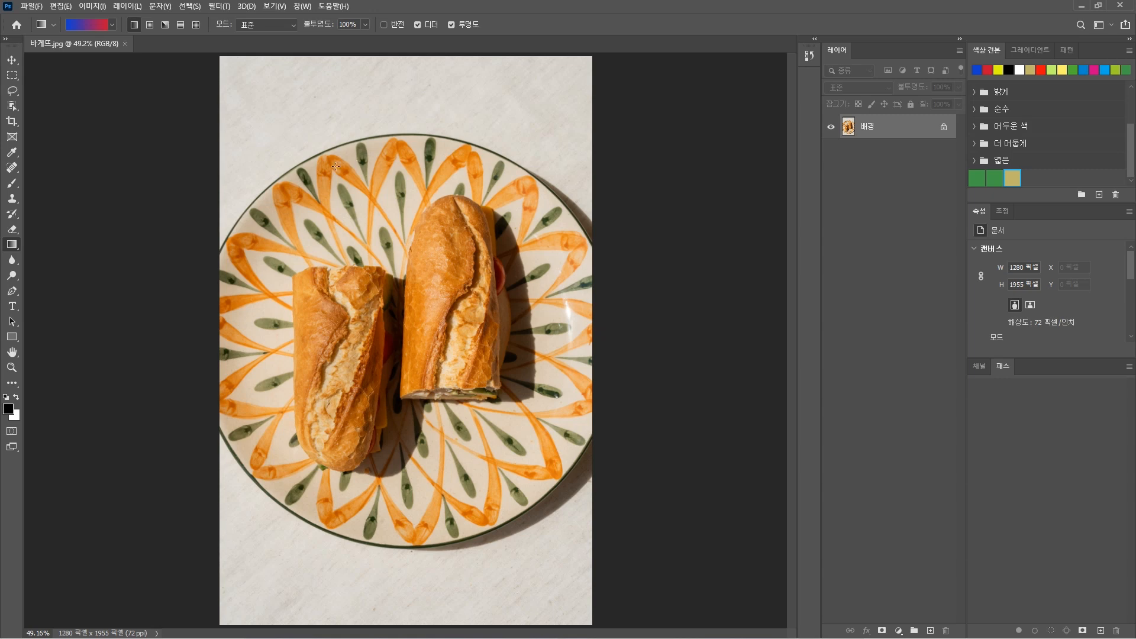
Set the opacity of the gradient's red end to 0% and apply it diagonally from the photo's upper-left corner to its middle.
left_click(85, 26)
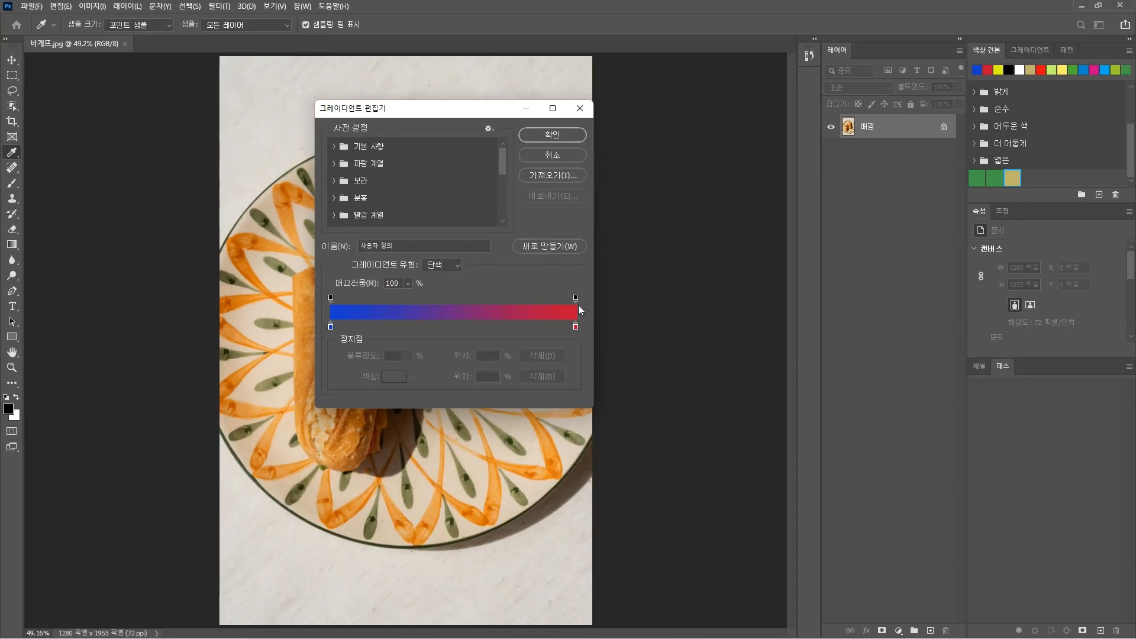
left_click(576, 297)
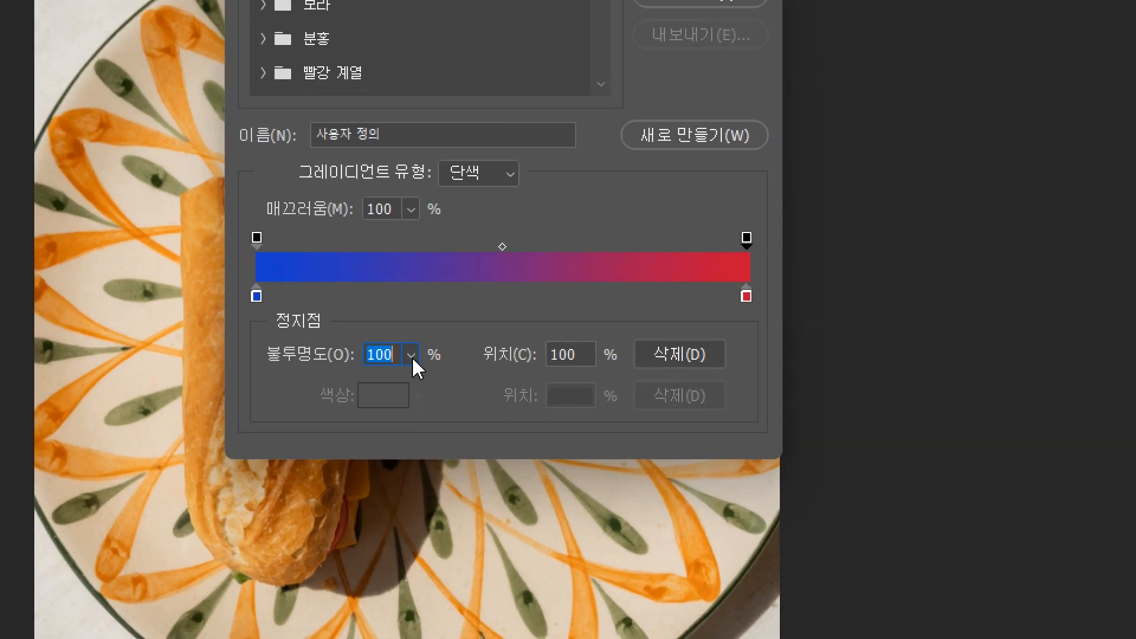
left_click(406, 357)
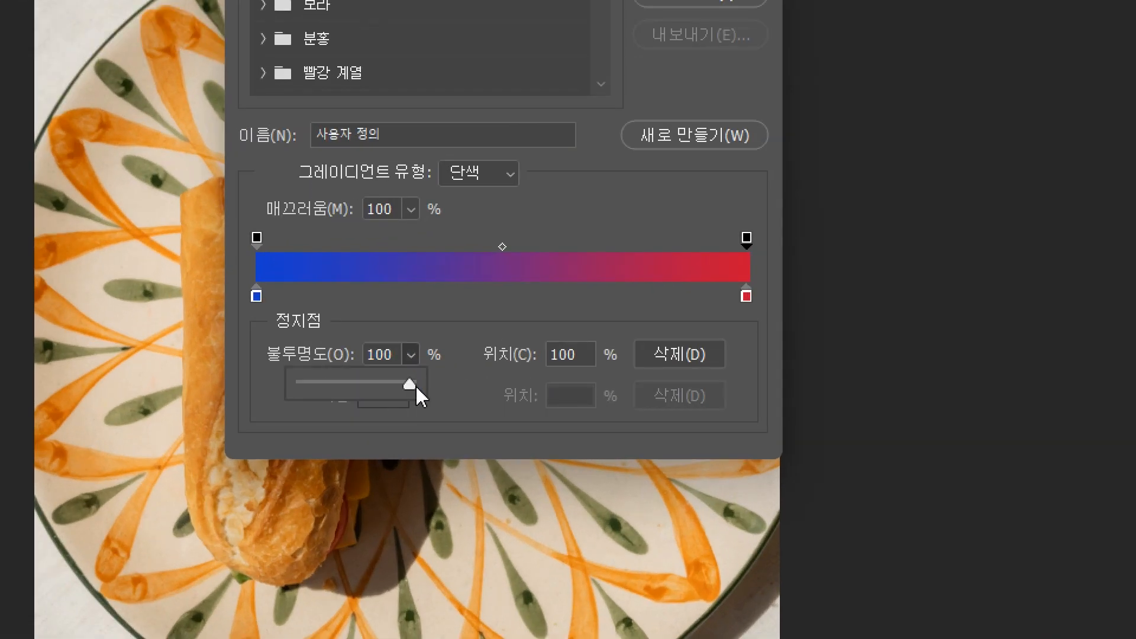
left_click_drag(409, 373, 241, 387)
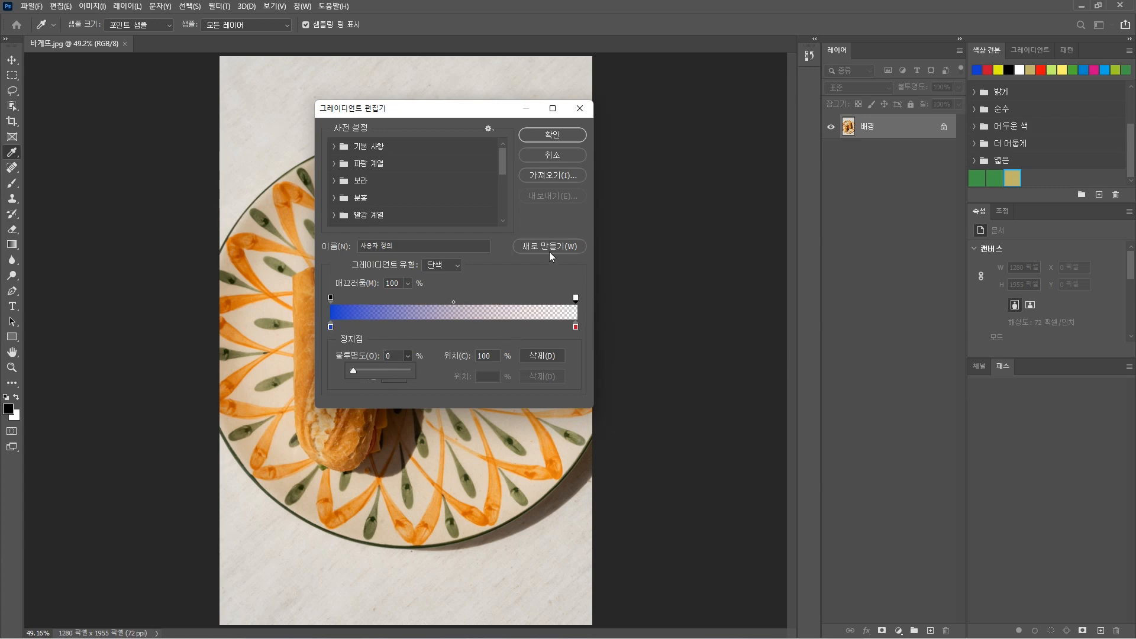
left_click(553, 137)
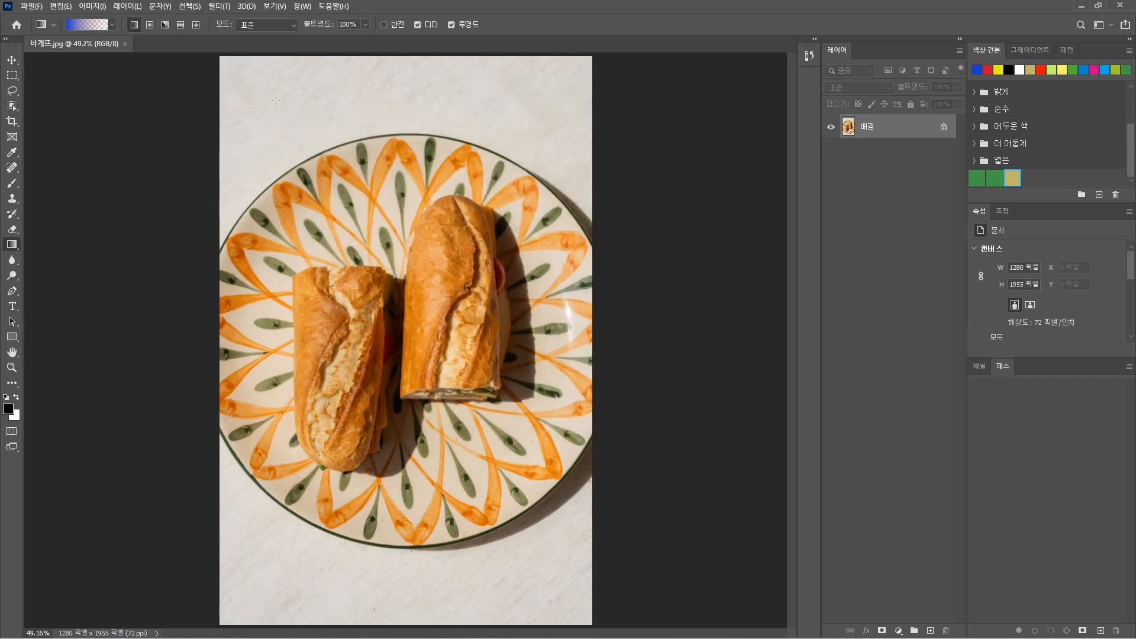
left_click_drag(244, 83, 424, 318)
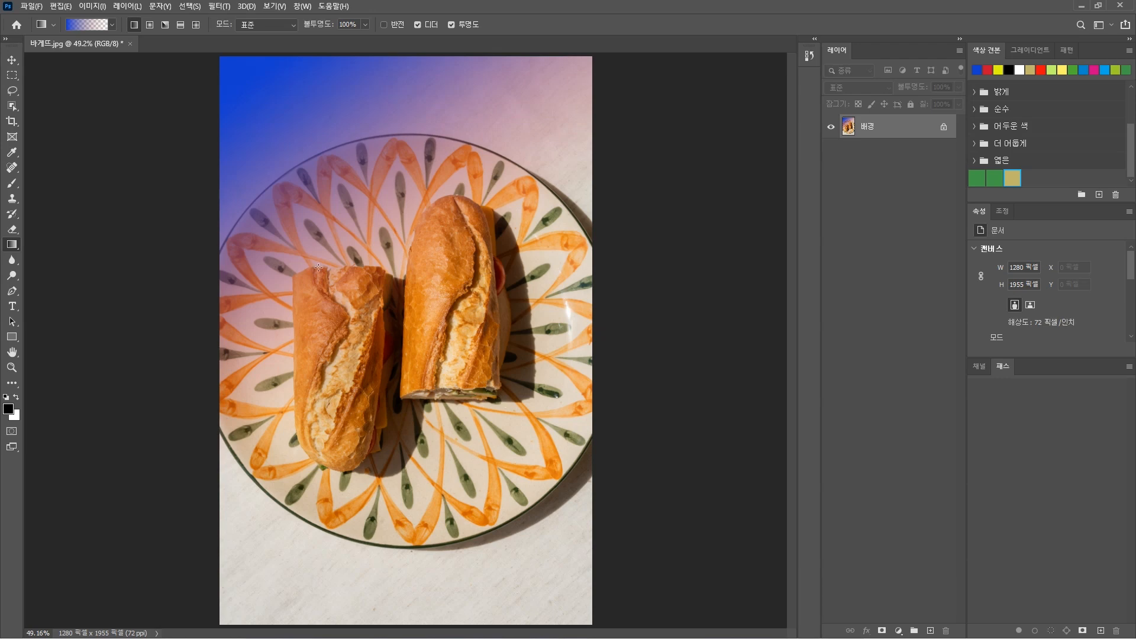
Set the opacity of the gradient's red end back to 100%.
left_click(88, 25)
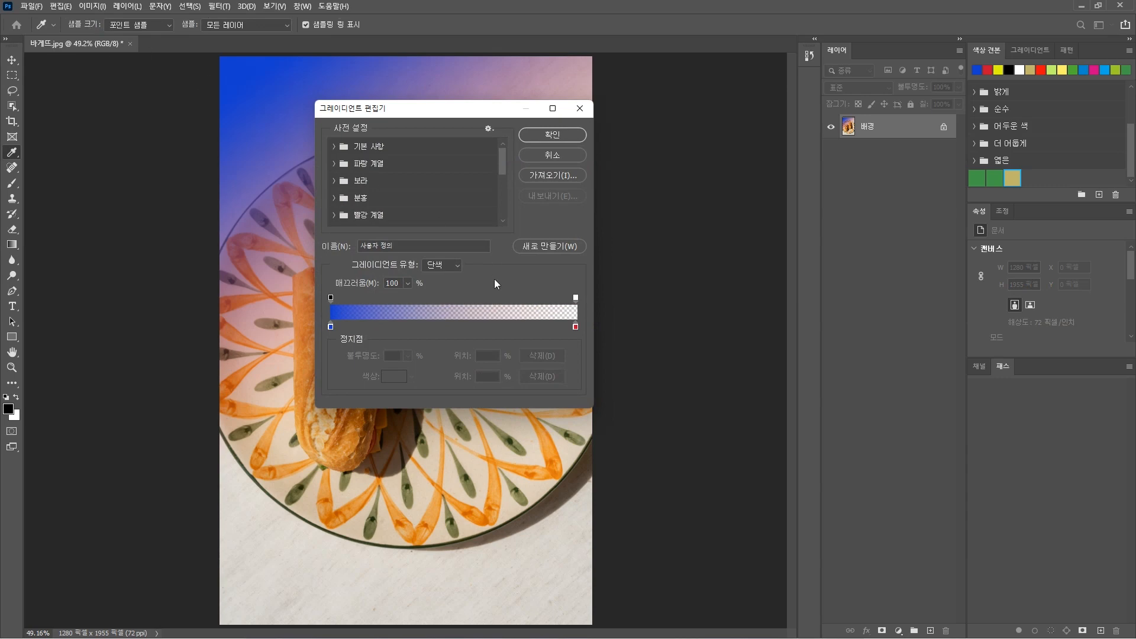
left_click(576, 298)
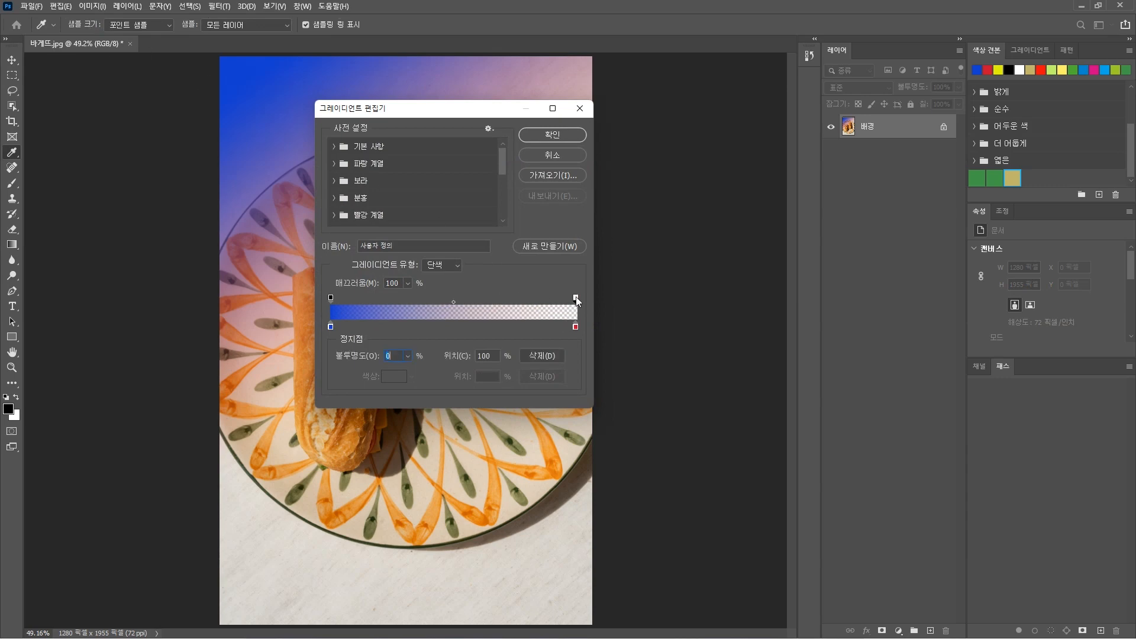
left_click(408, 355)
left_click_drag(407, 370, 479, 372)
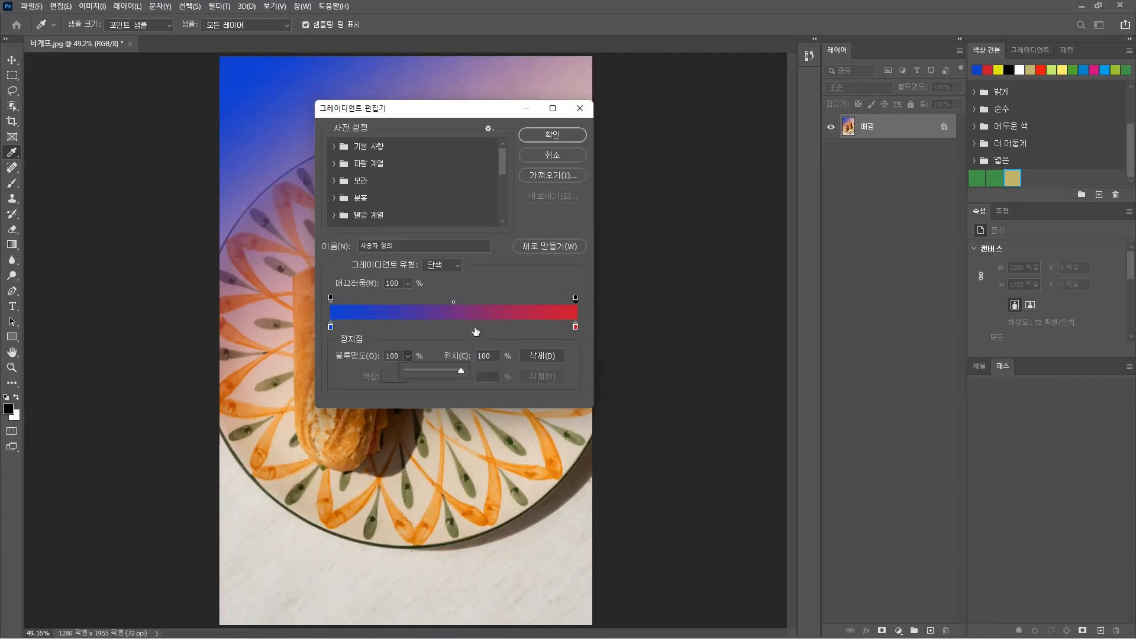
Add three groups of three opacity stops along the gradient and set the middle stop of the first two groups to 0% opacity.
left_click(393, 299)
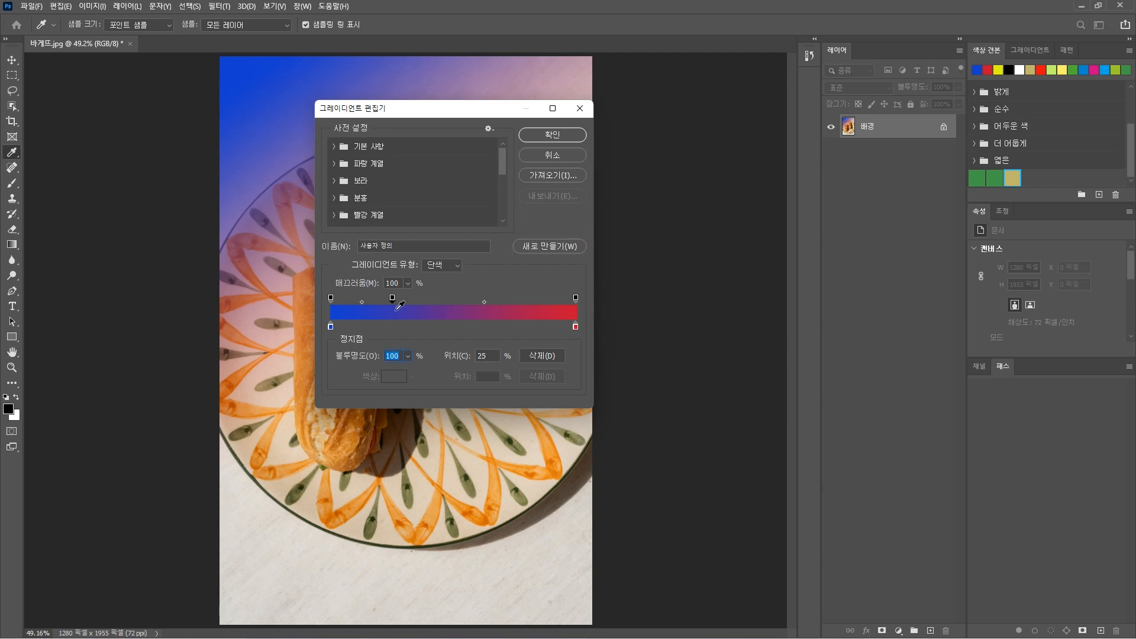
left_click(398, 299)
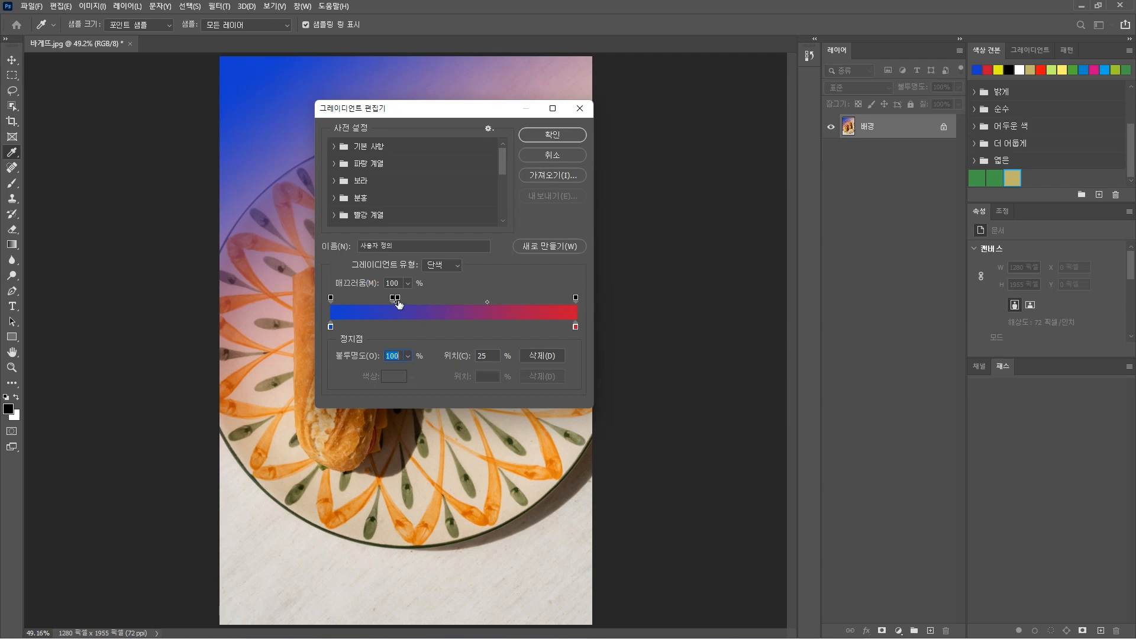
left_click(448, 299)
left_click(489, 300)
left_click(492, 299)
left_click(409, 356)
left_click_drag(407, 371, 334, 382)
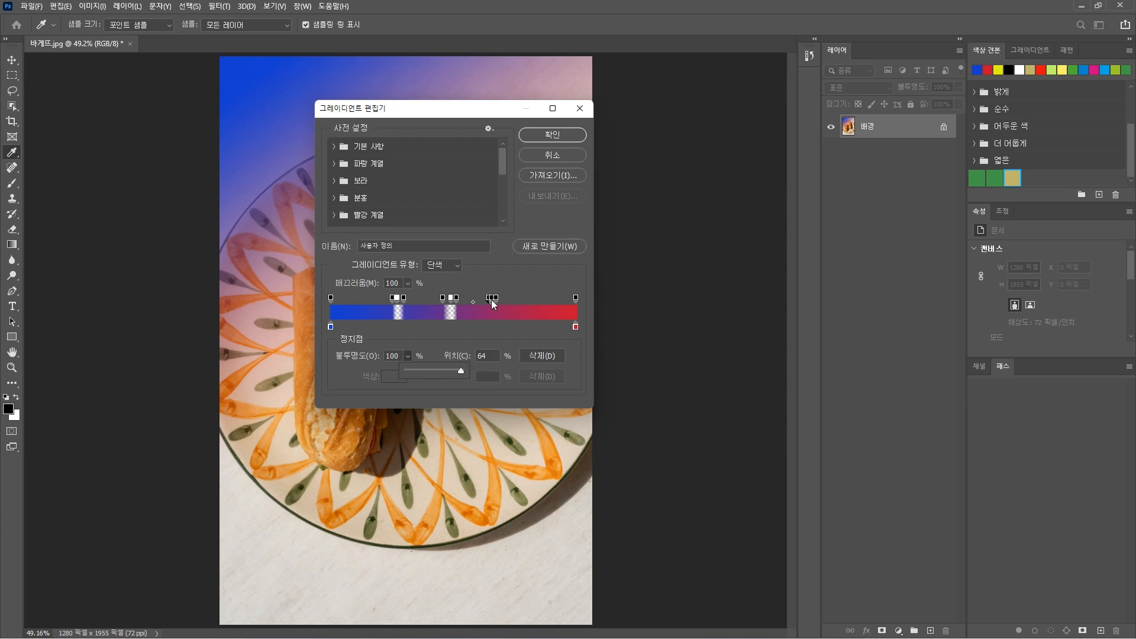
Move the third group's middle opacity stop to 67%, set it to 0% opacity, and apply the gradient diagonally across the whole photo.
left_click_drag(492, 298, 496, 297)
left_click(408, 356)
left_click_drag(410, 369, 338, 381)
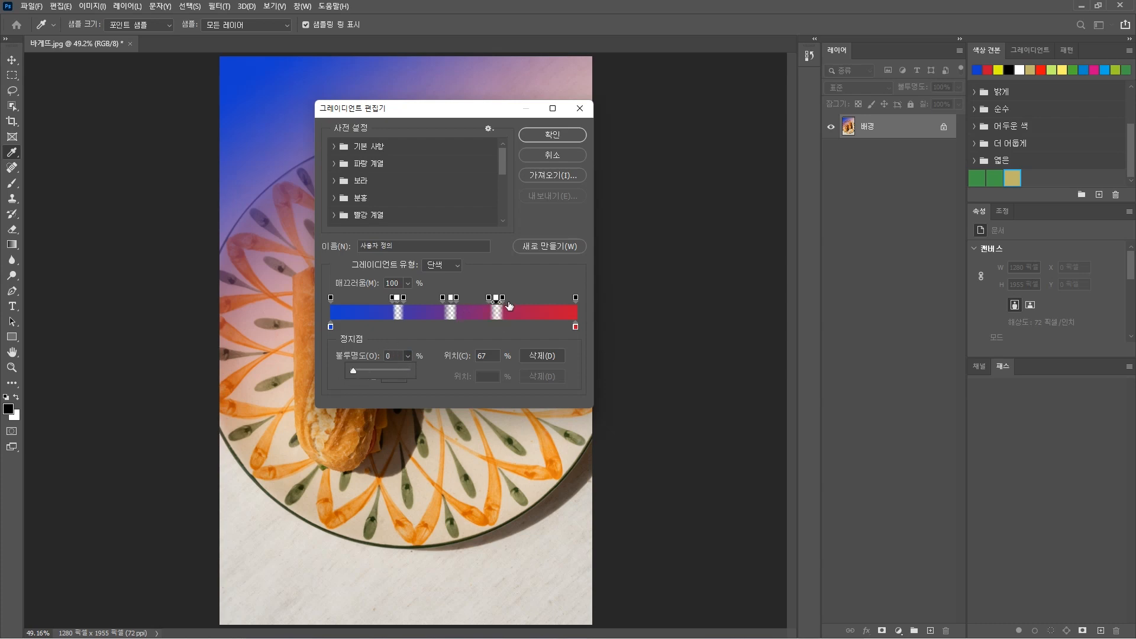
left_click(545, 136)
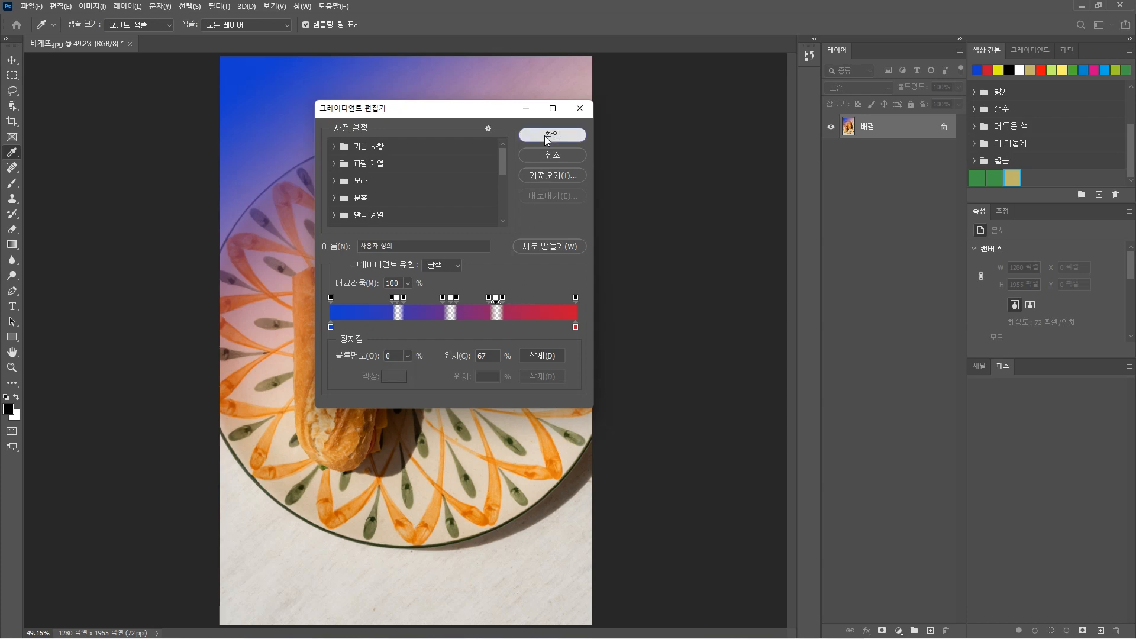
left_click(544, 136)
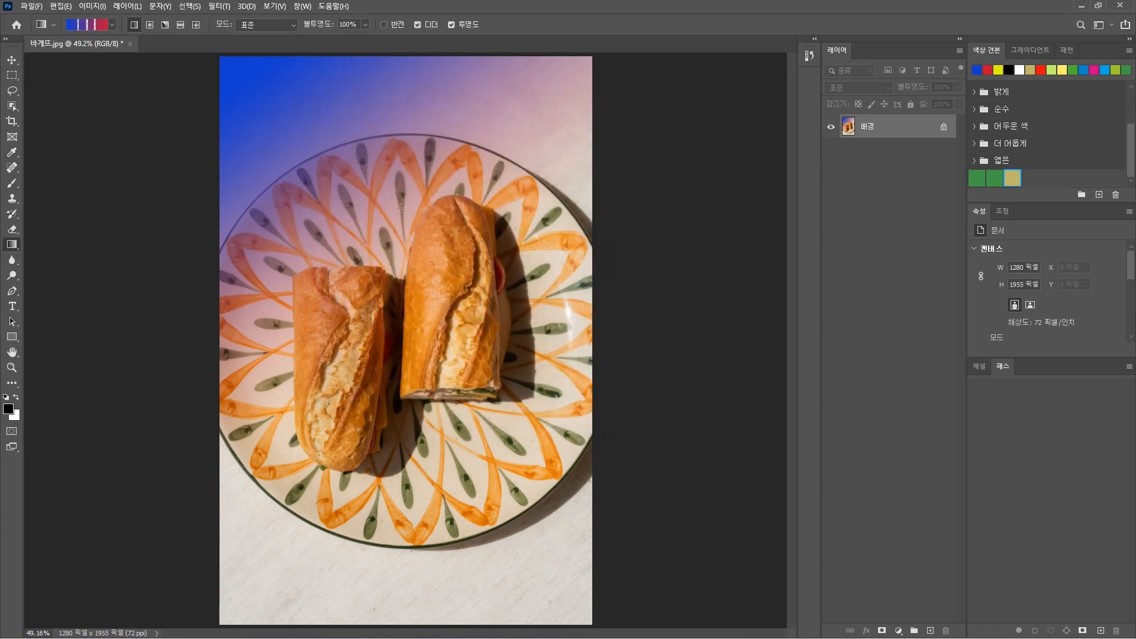
left_click_drag(253, 100, 538, 564)
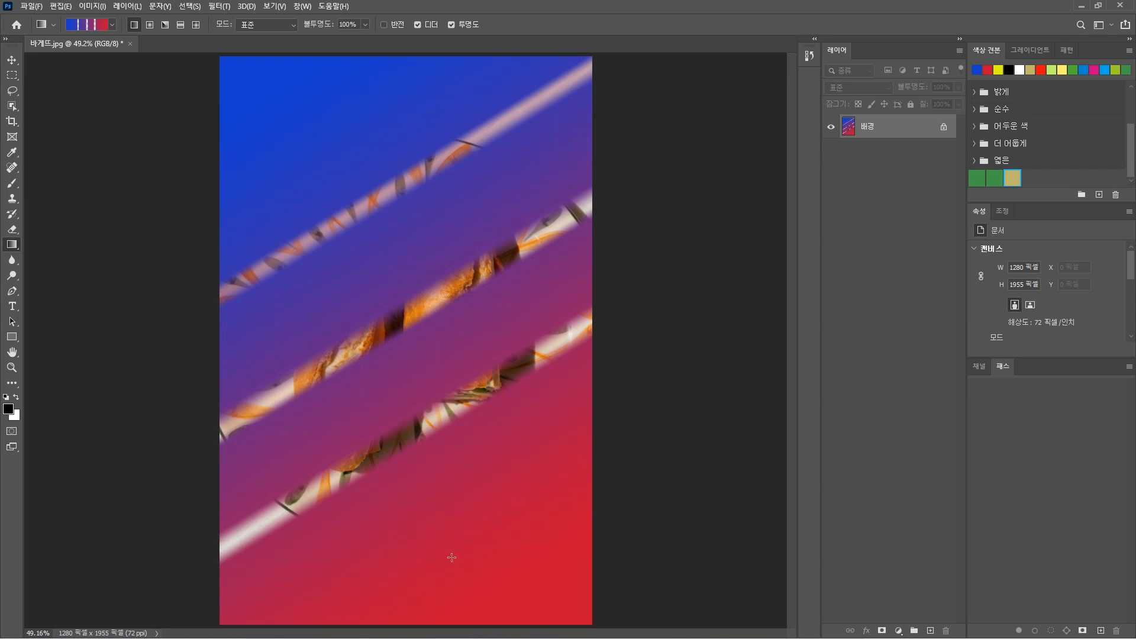
Try the 전경색에서 배경색으로 preset, the 노이즈 type and the 전경색에서 투명으로 preset in the gradient editor, and discard the changes.
left_click(95, 21)
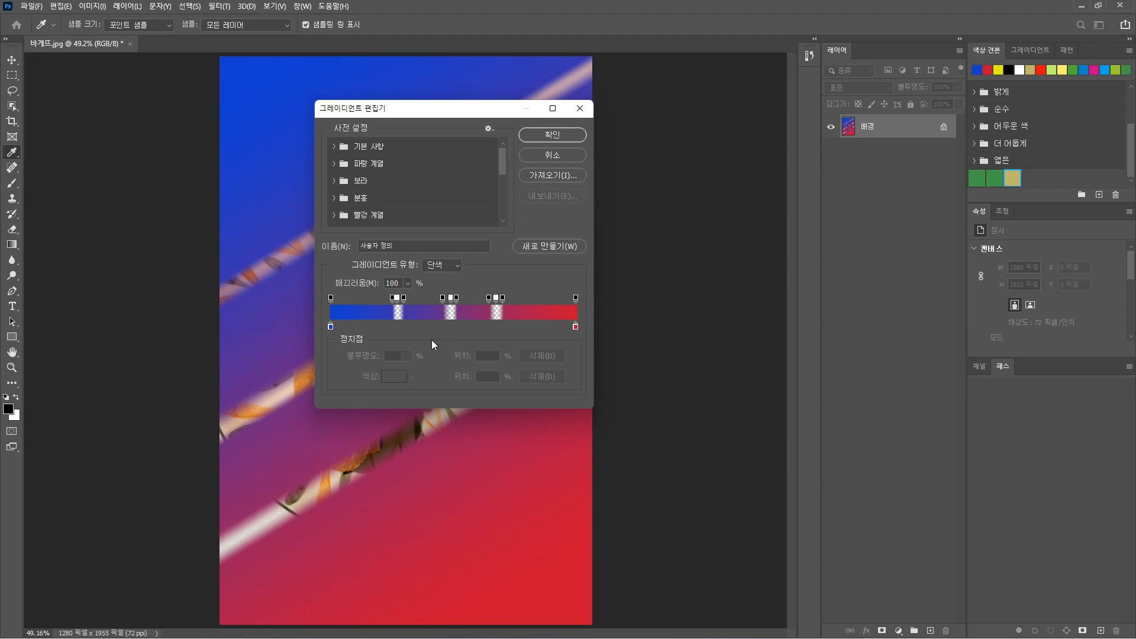
left_click(334, 147)
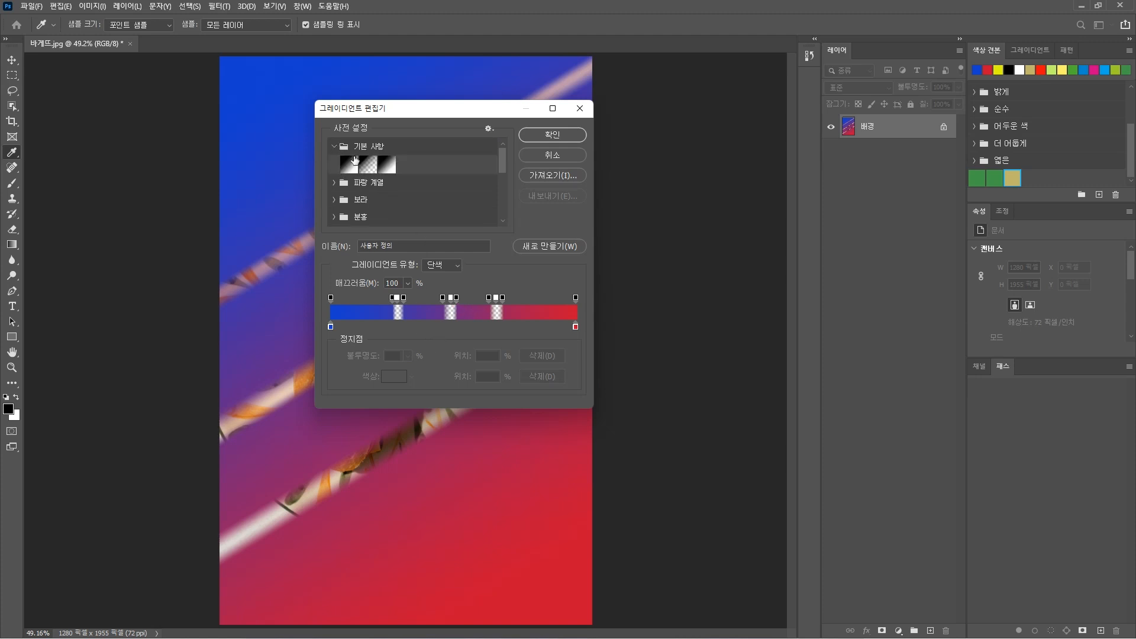
left_click(354, 164)
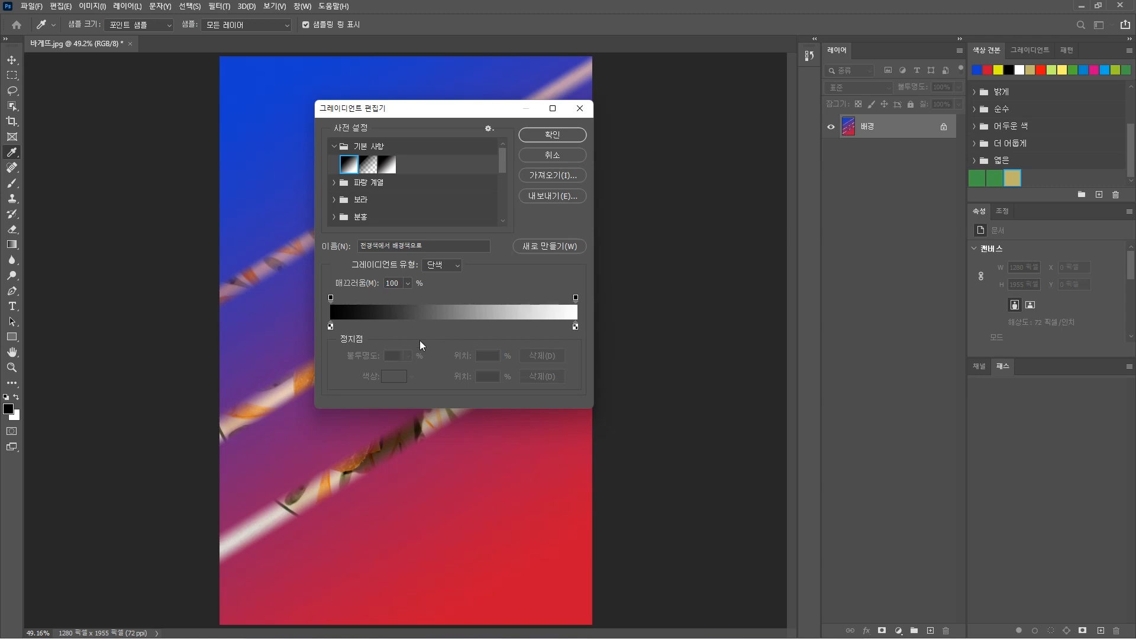
left_click(458, 264)
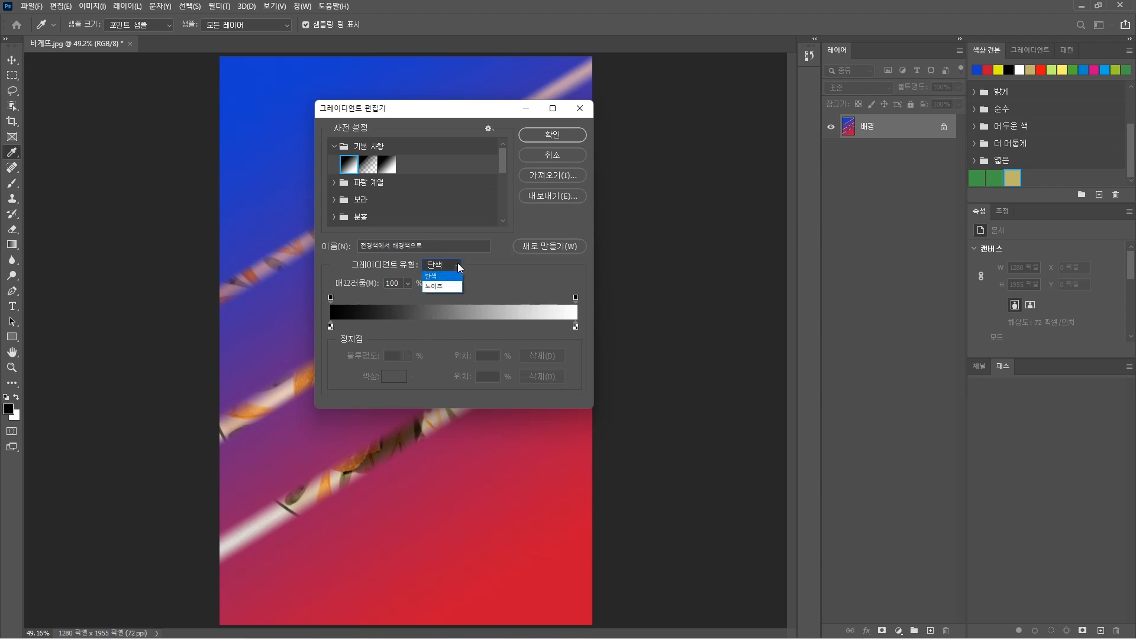
left_click(444, 286)
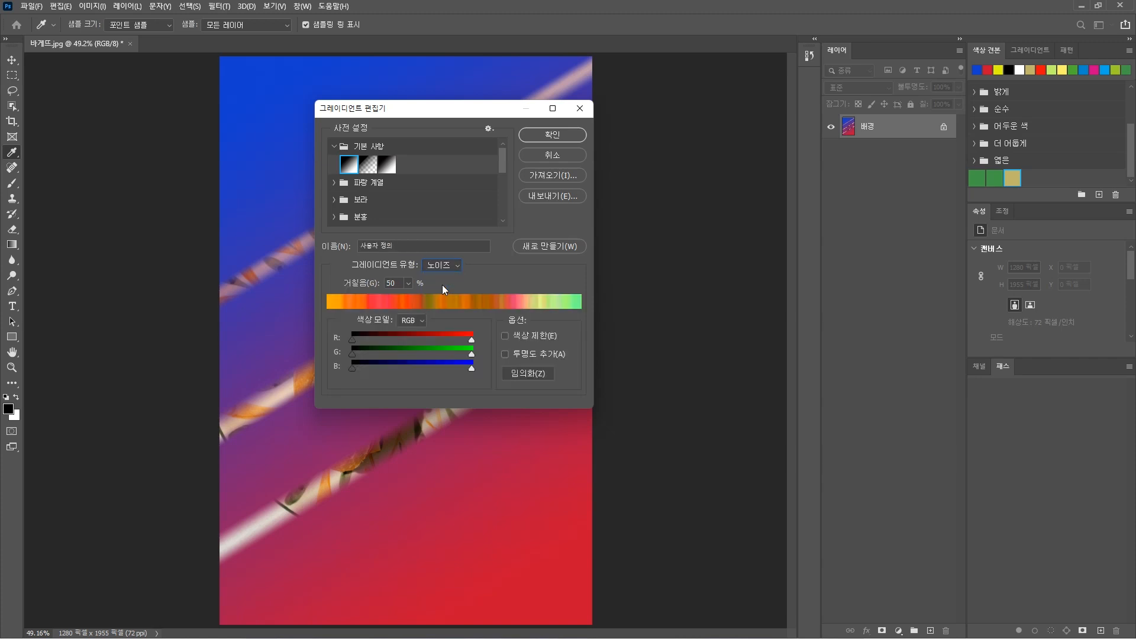
left_click(368, 165)
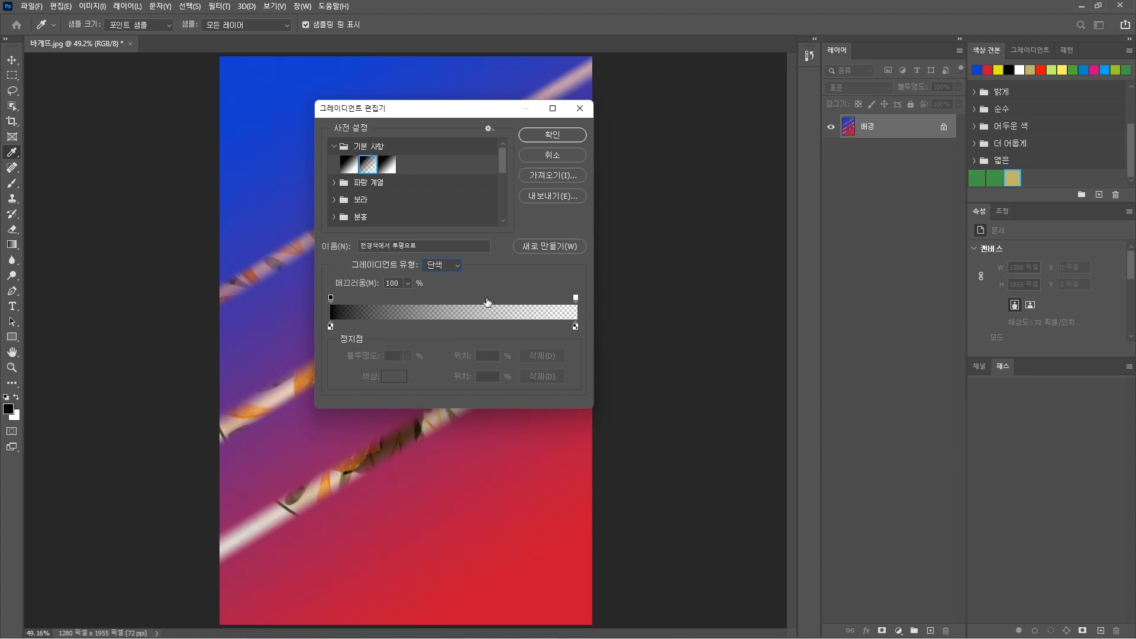
left_click(555, 156)
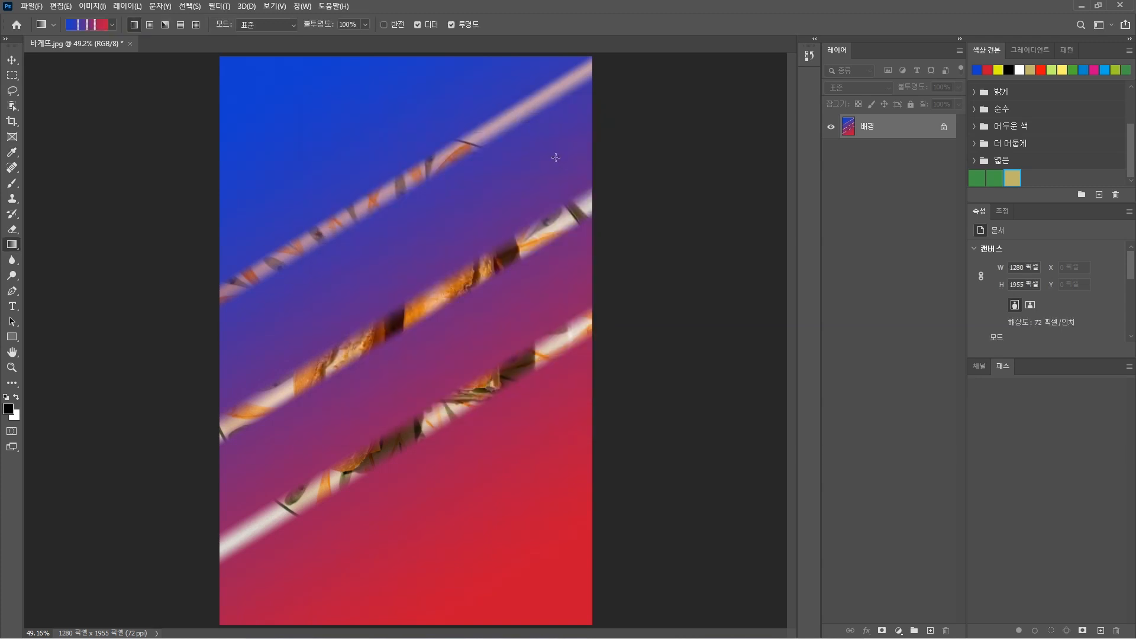
Close the baguette photo without saving and create an 800 x 800 pixel document at 72 pixels/inch with a white background.
left_click(130, 43)
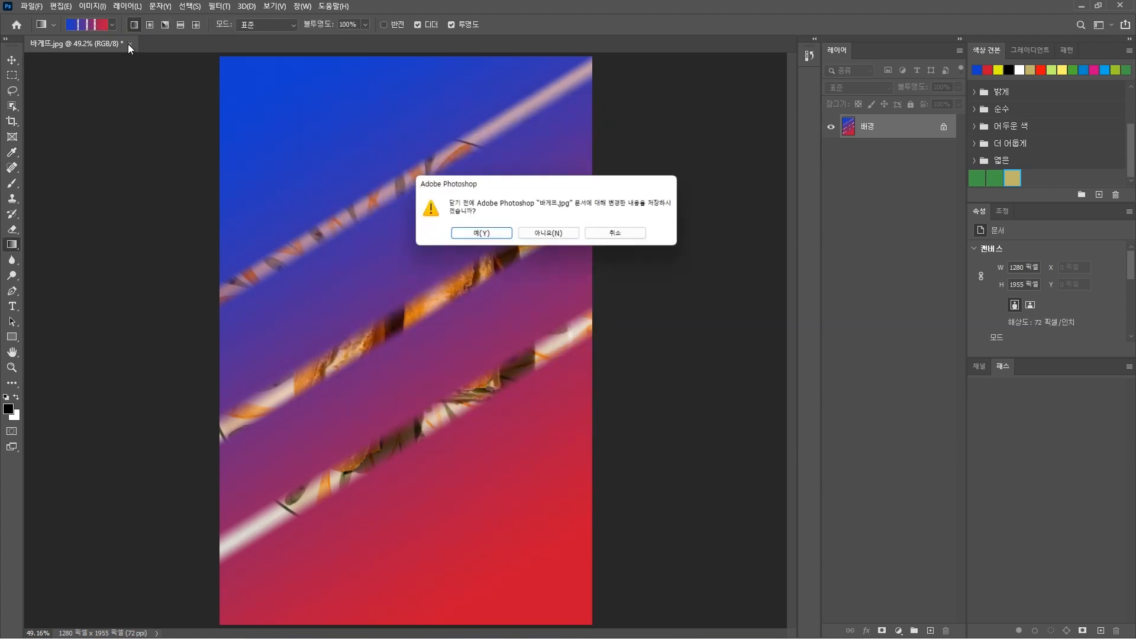
left_click(549, 235)
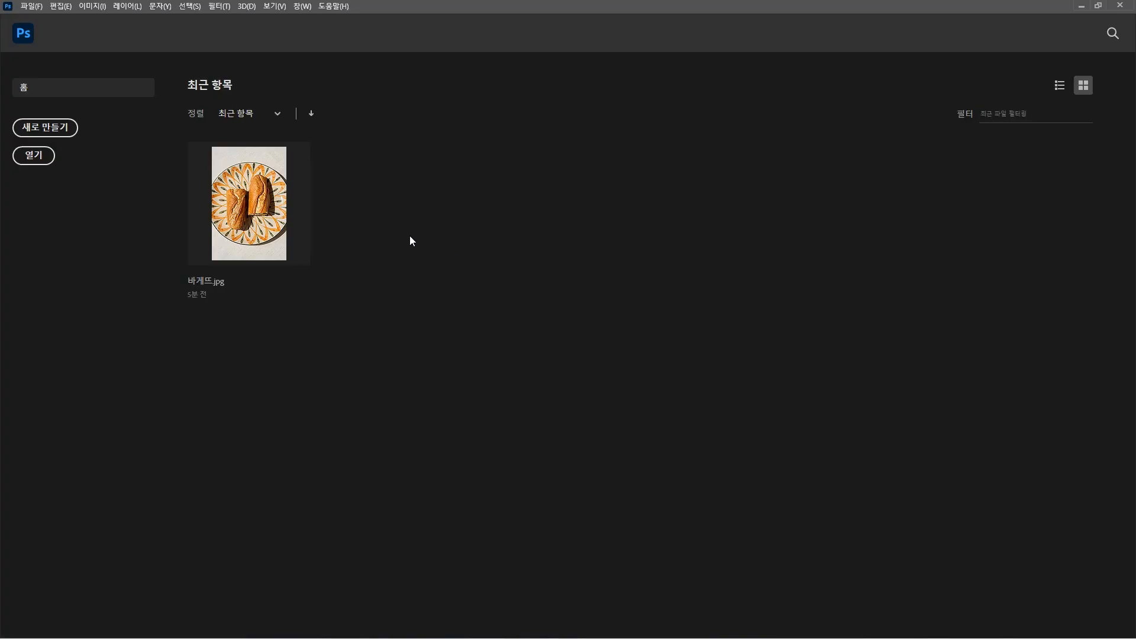
left_click(58, 128)
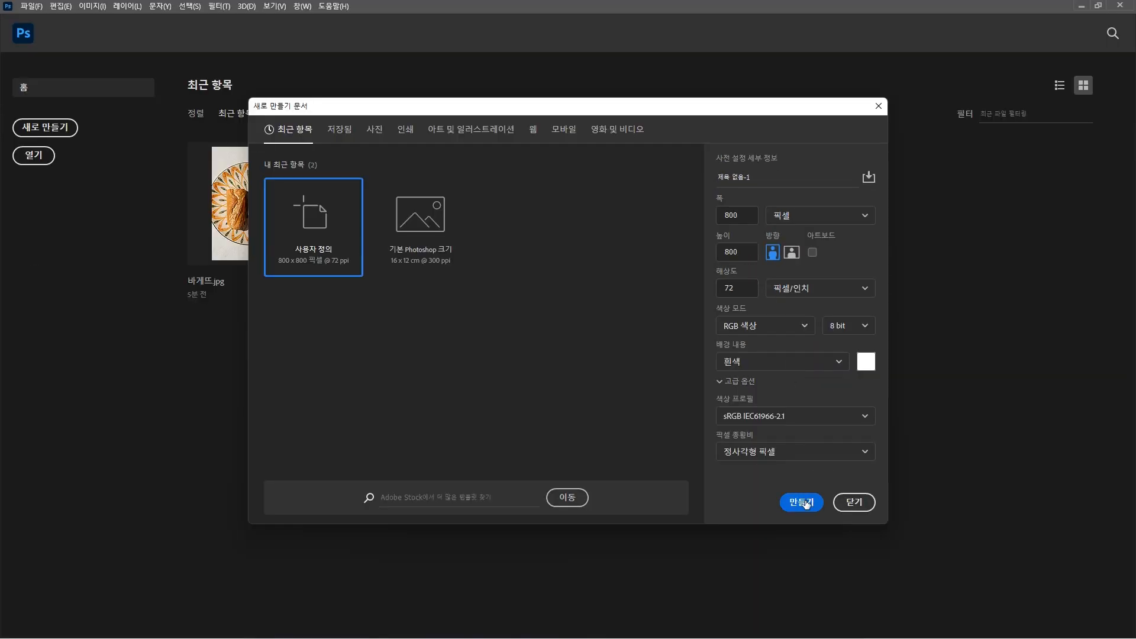
left_click(805, 501)
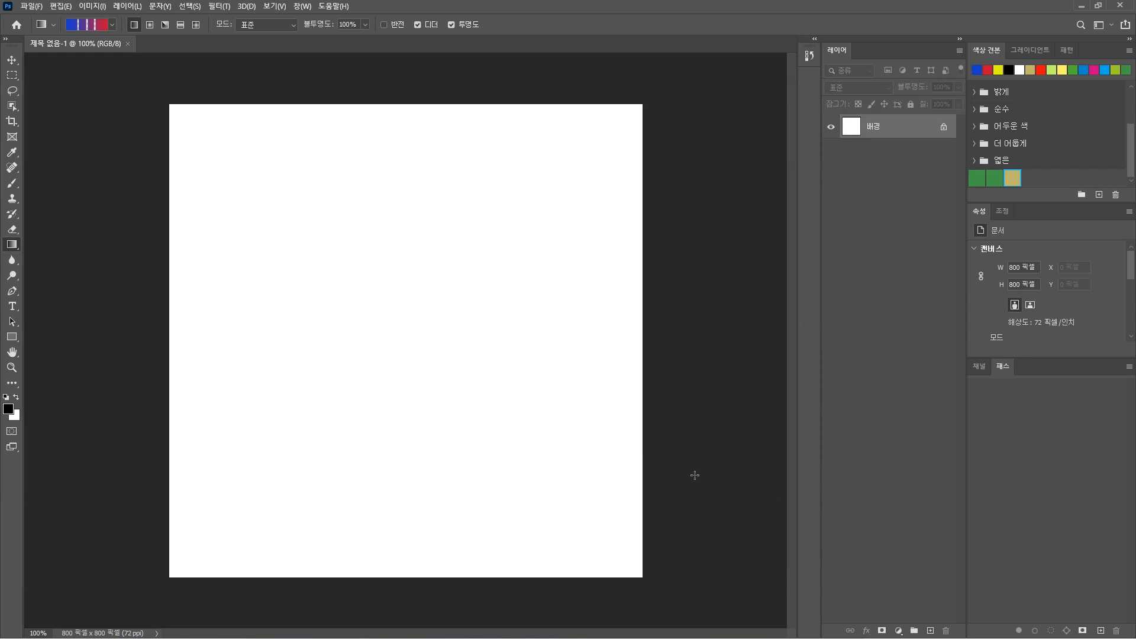
Fill the background with the first, blue pattern from the 물 pattern group at 100% opacity in 표준 mode.
left_click(57, 8)
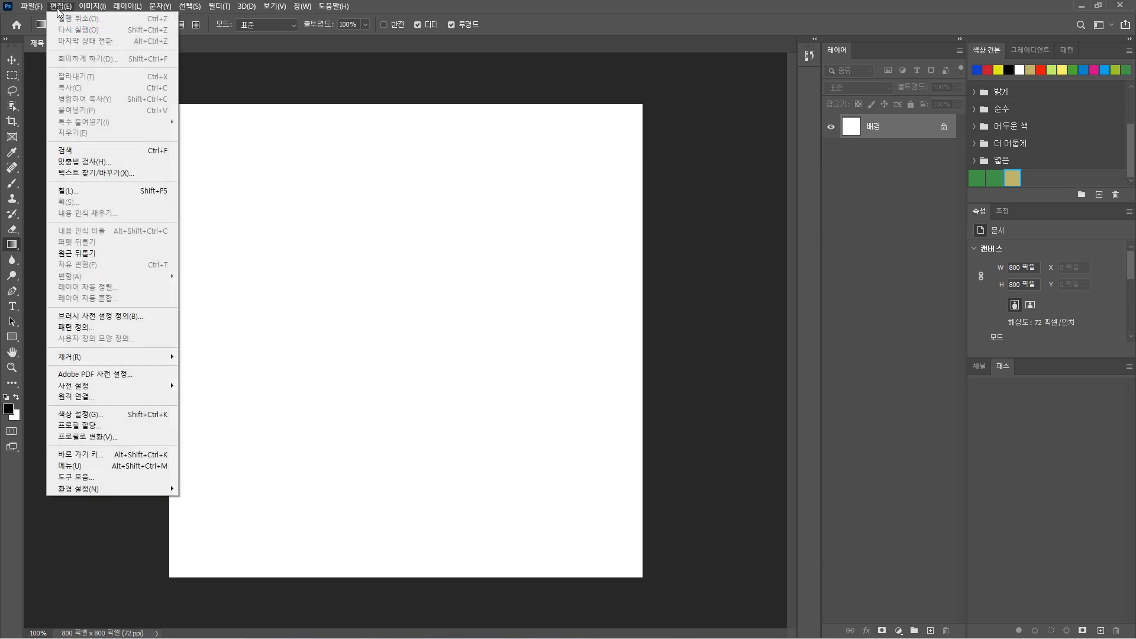
left_click(79, 195)
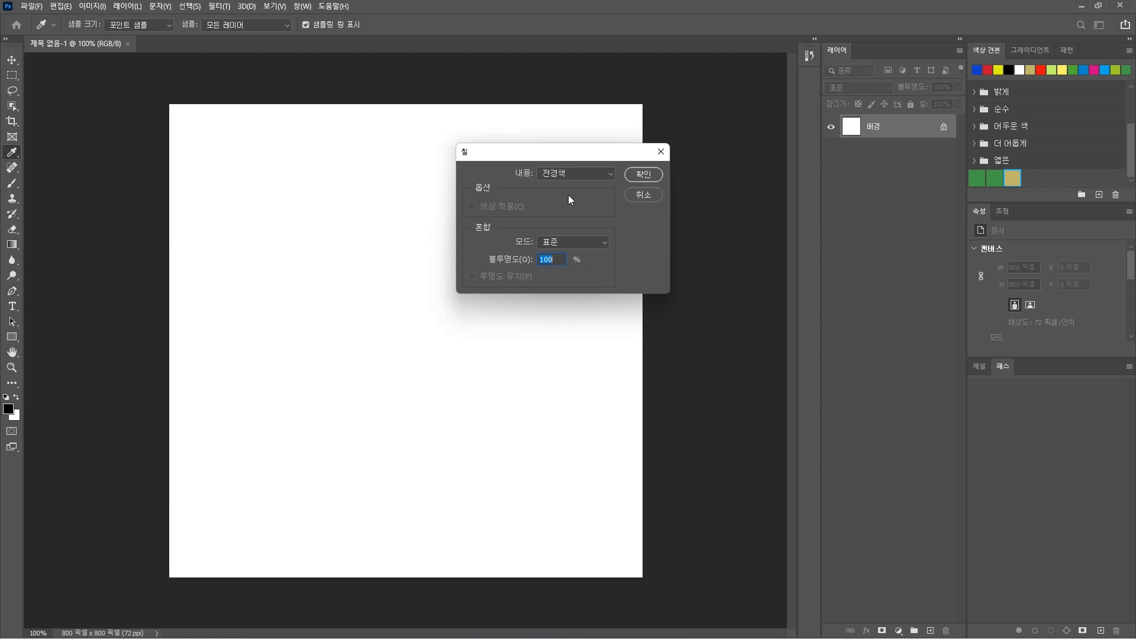
left_click(577, 172)
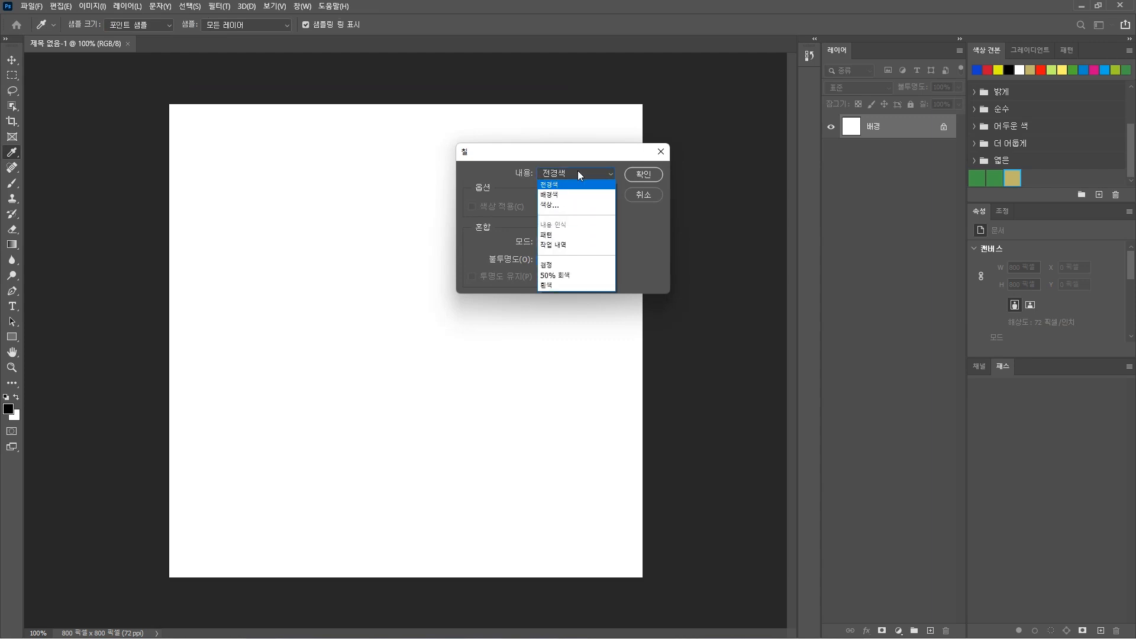
left_click(552, 236)
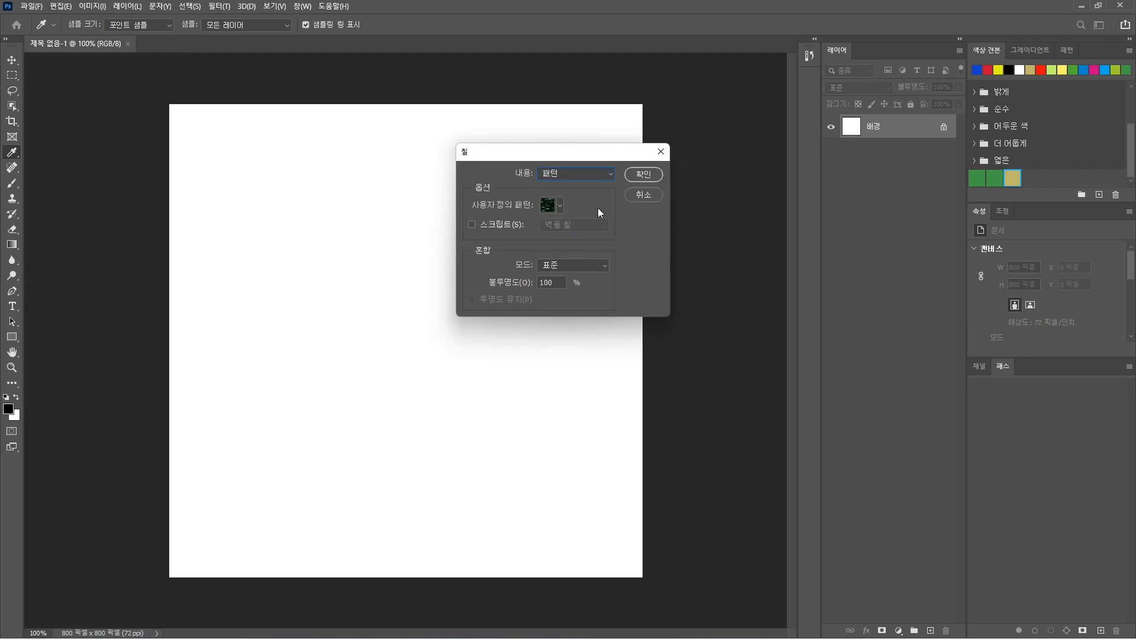
left_click(559, 205)
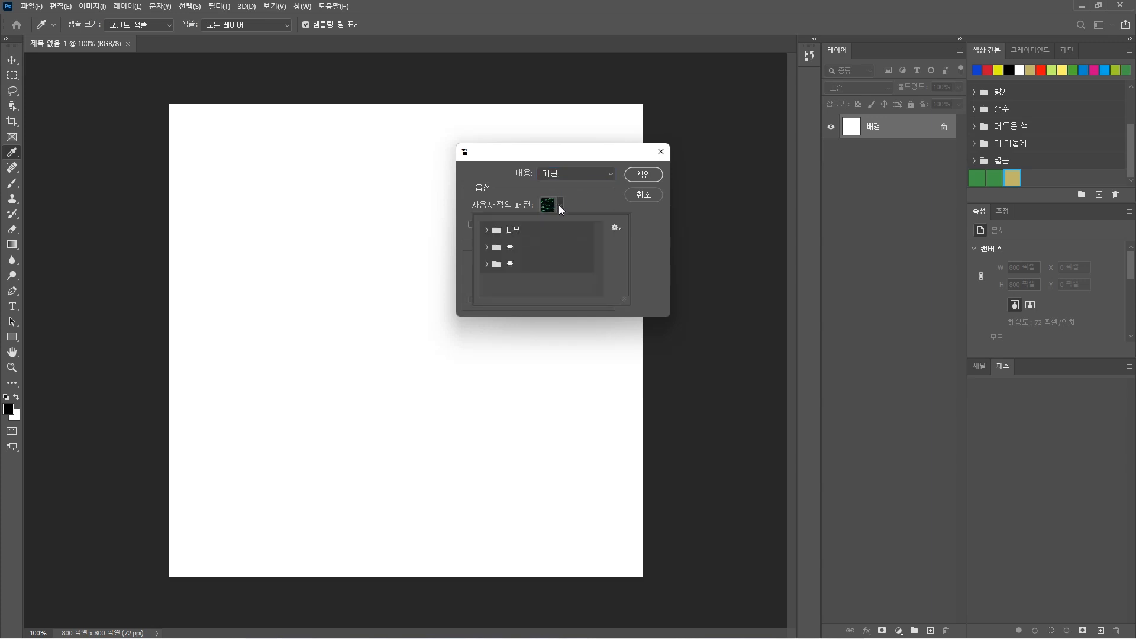
left_click(511, 266)
left_click(486, 264)
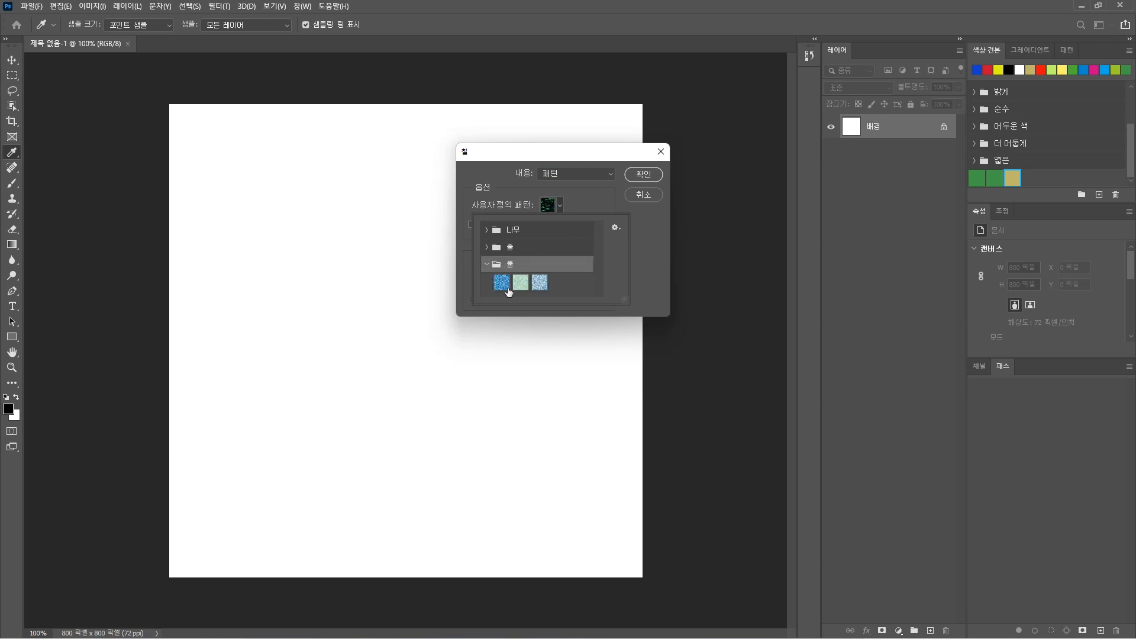
left_click(502, 283)
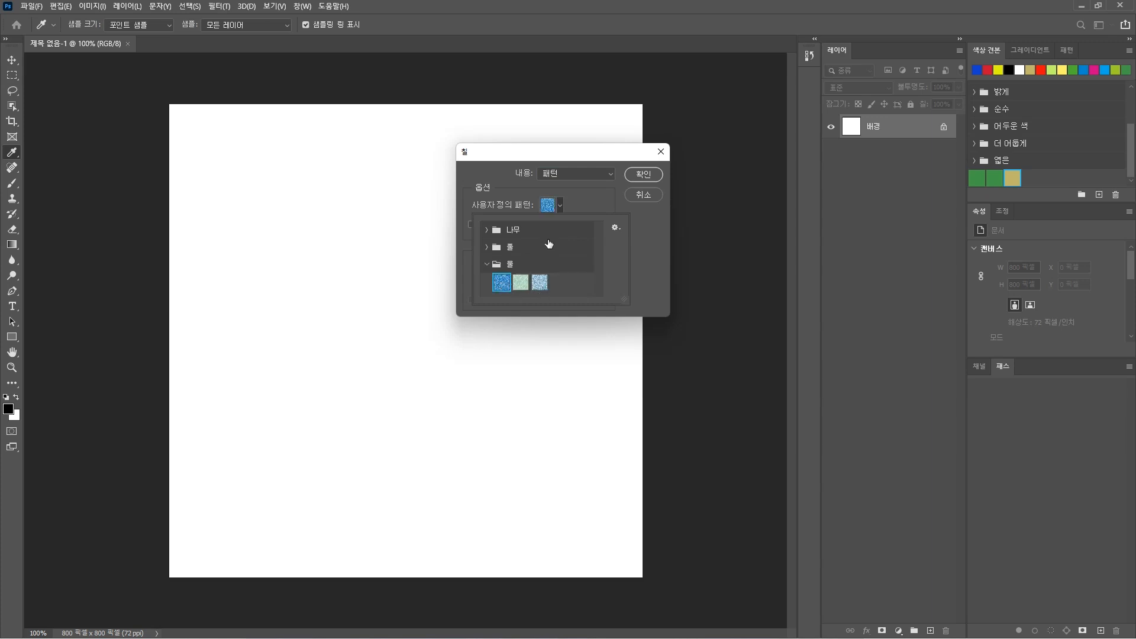
left_click(643, 175)
left_click(642, 175)
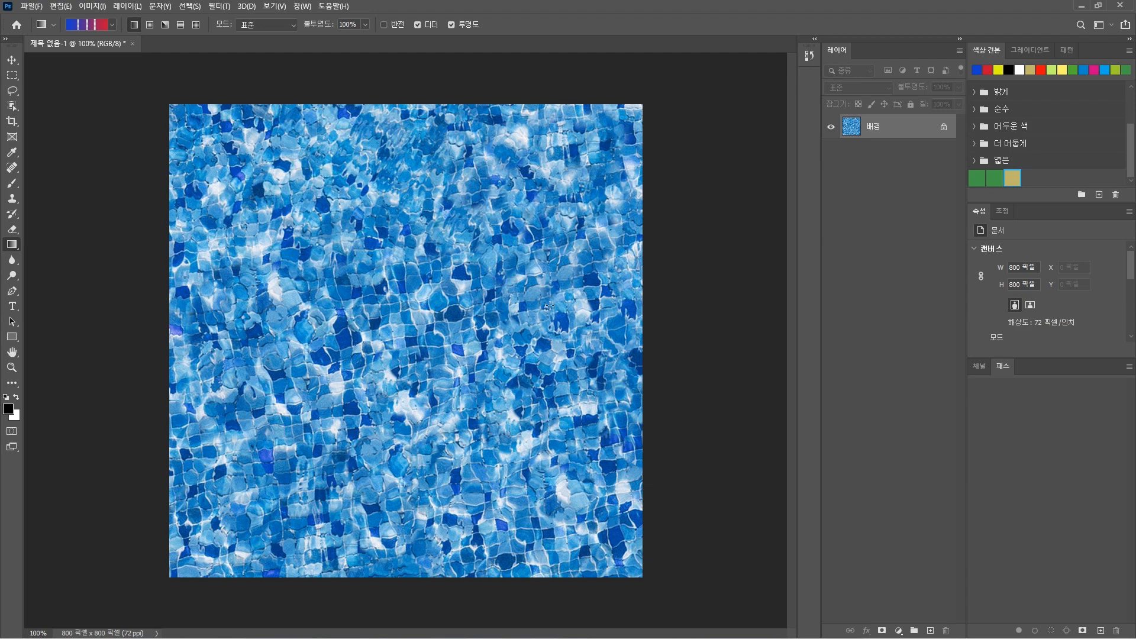
Undo the blue pattern fill and fill a small horizontal rectangular selection in the canvas's upper part with yellow #edf50b.
key("ctrl+z")
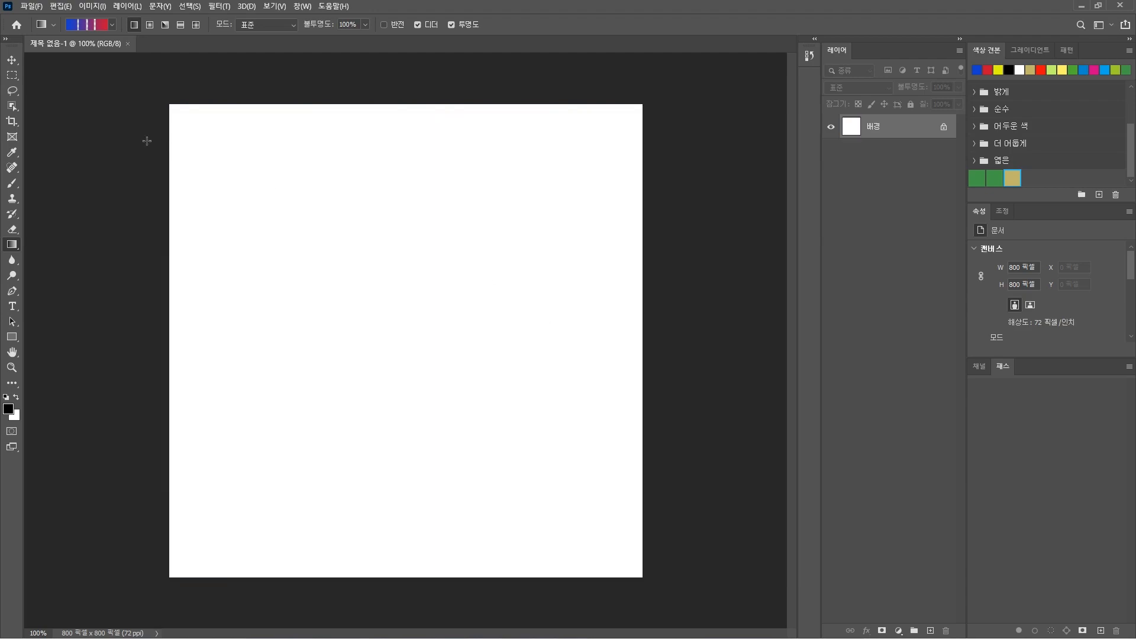
left_click(12, 75)
left_click_drag(267, 182, 322, 198)
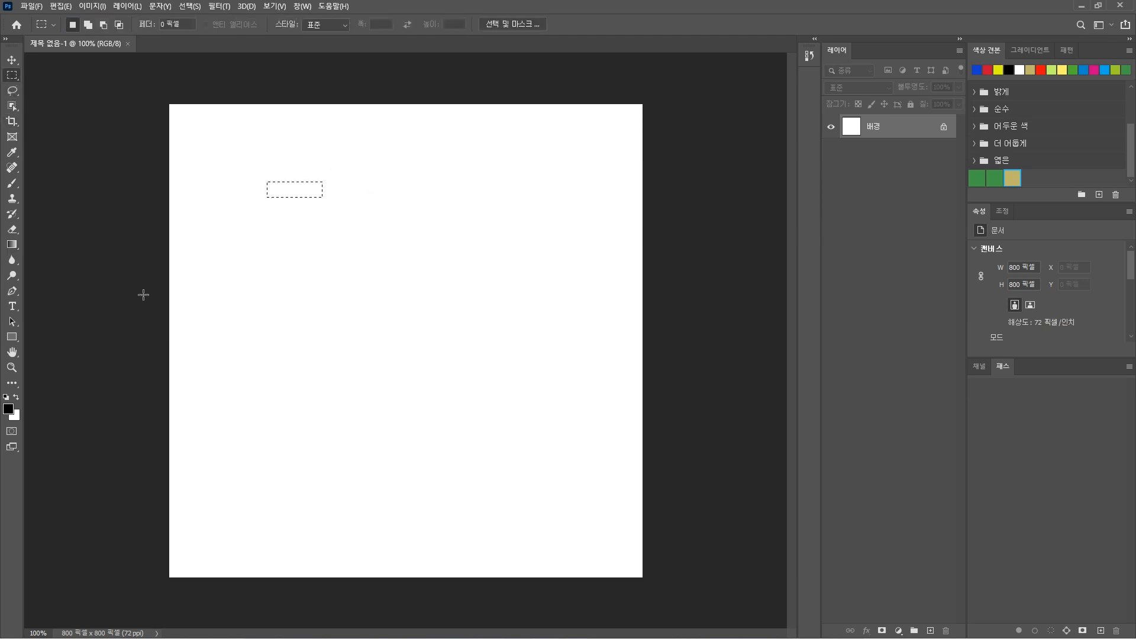
left_click(10, 411)
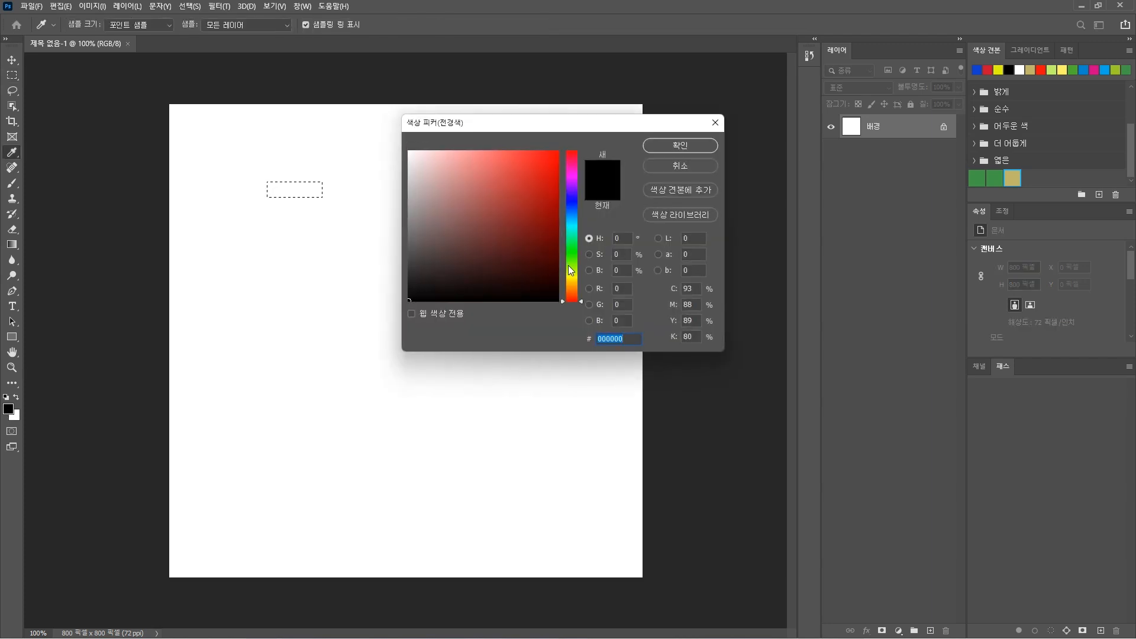
left_click(571, 275)
left_click(552, 156)
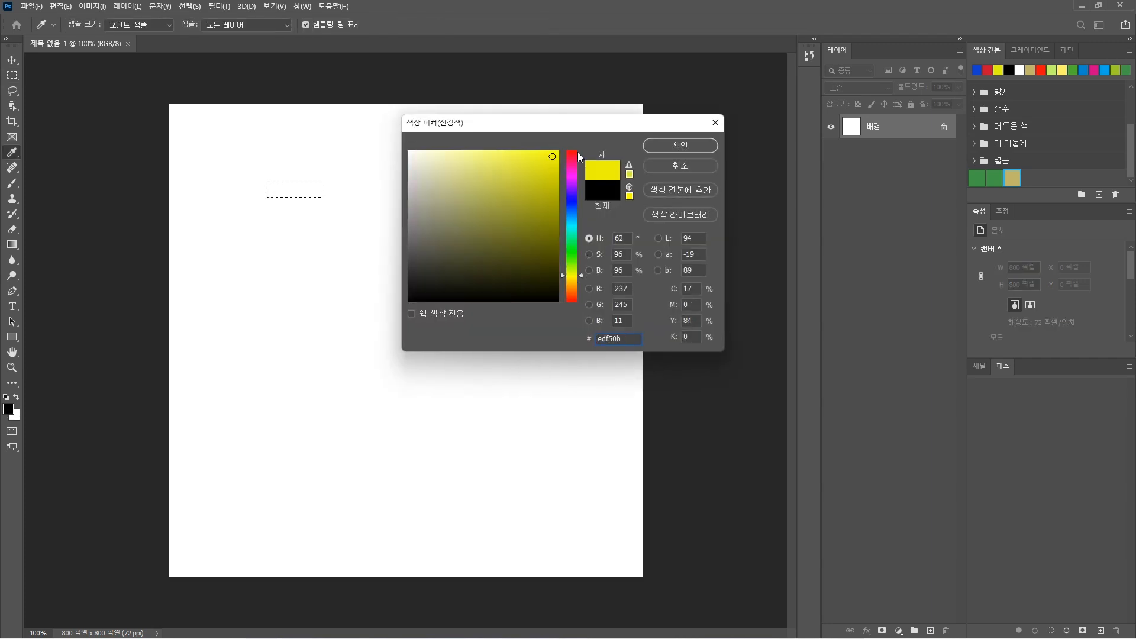
left_click(656, 148)
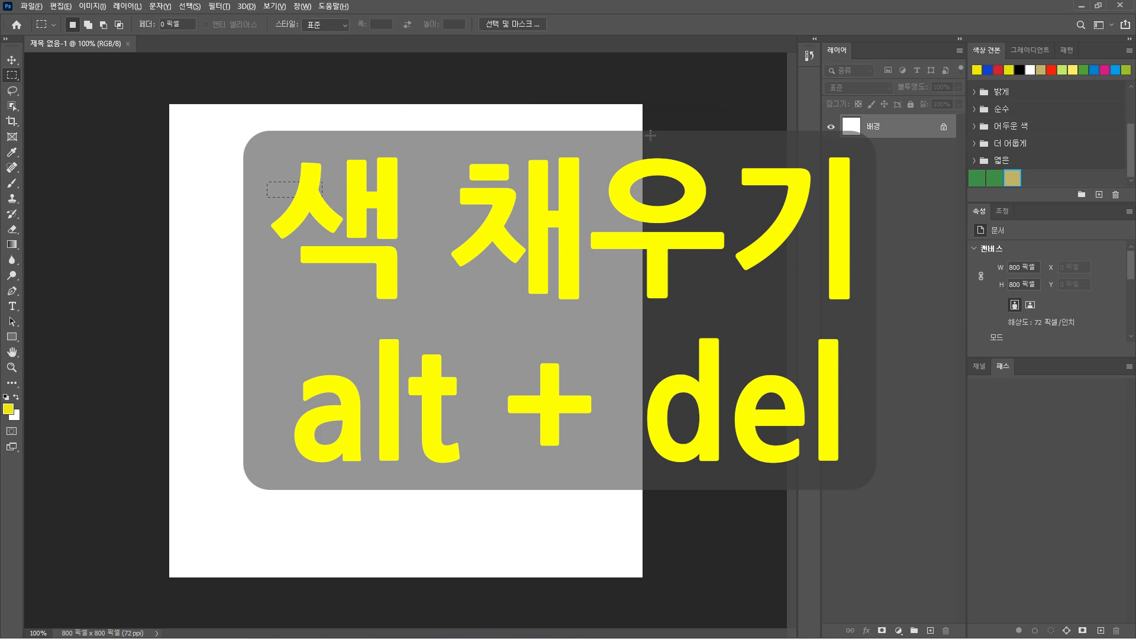
key("alt+Delete")
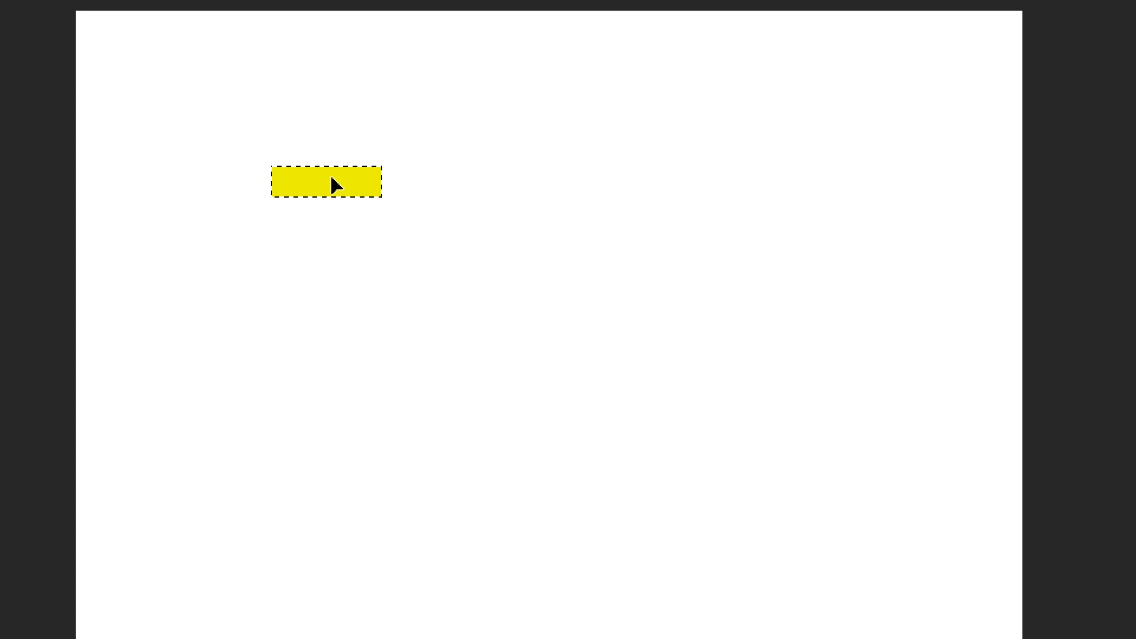
Shift the selection directly below the yellow bar, fill it with bright green as the foreground colour, and deselect.
left_click_drag(333, 185, 336, 217)
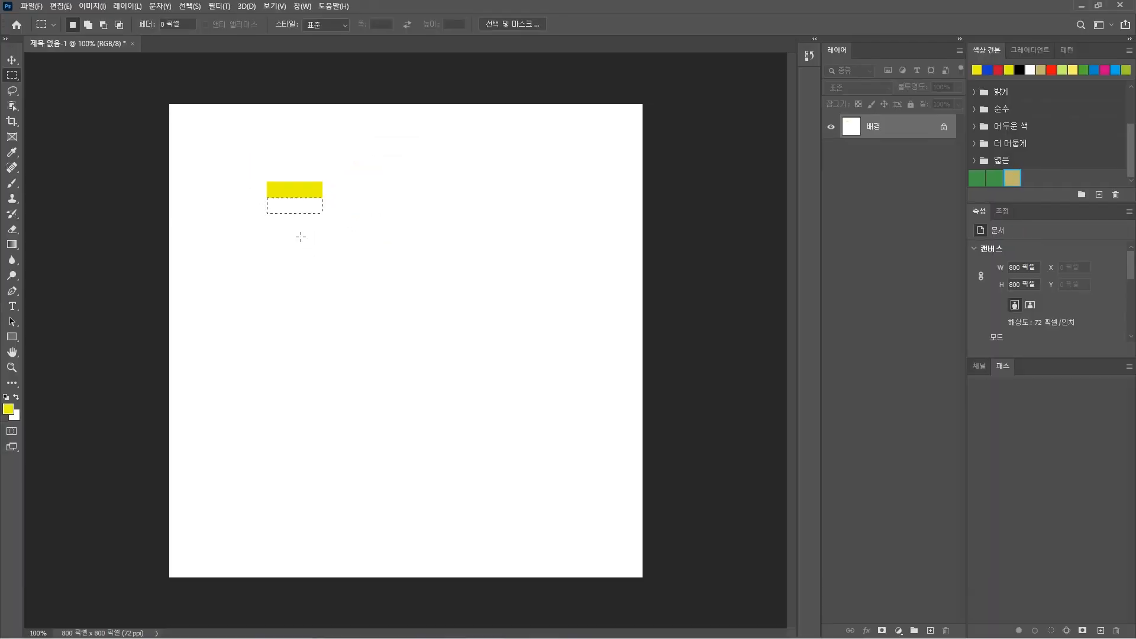
left_click(9, 408)
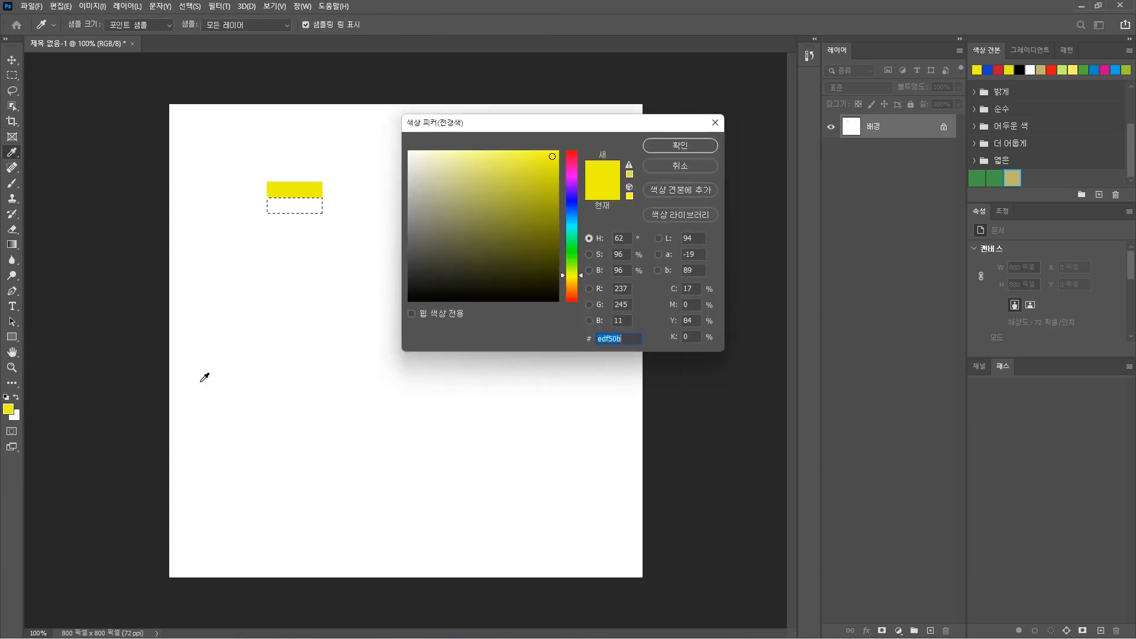
left_click(573, 247)
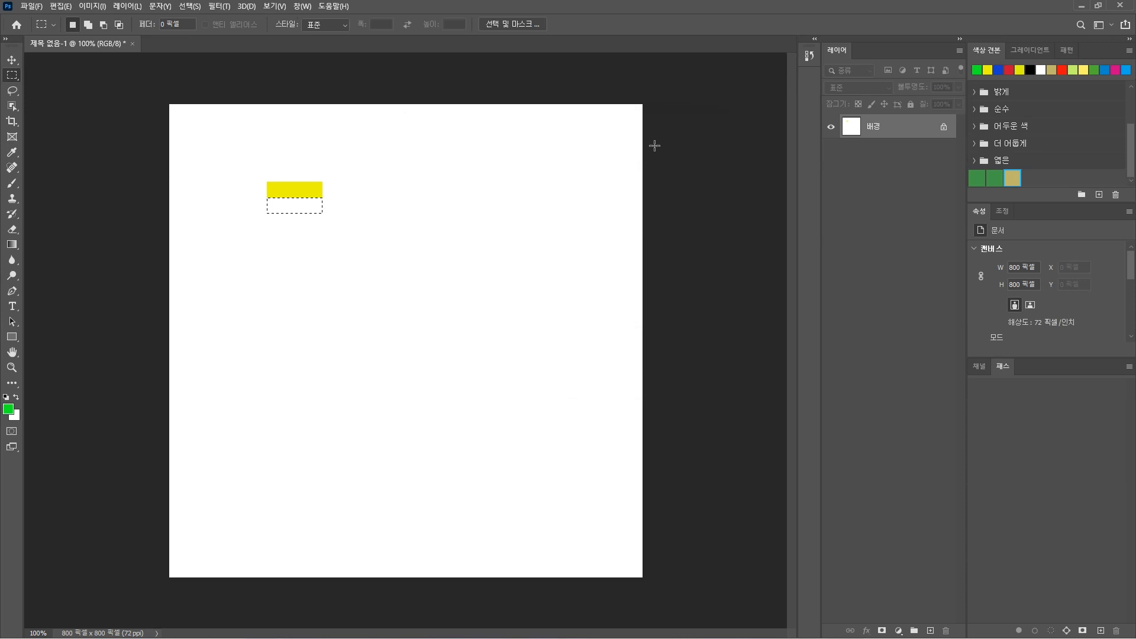
key("alt+BackSpace")
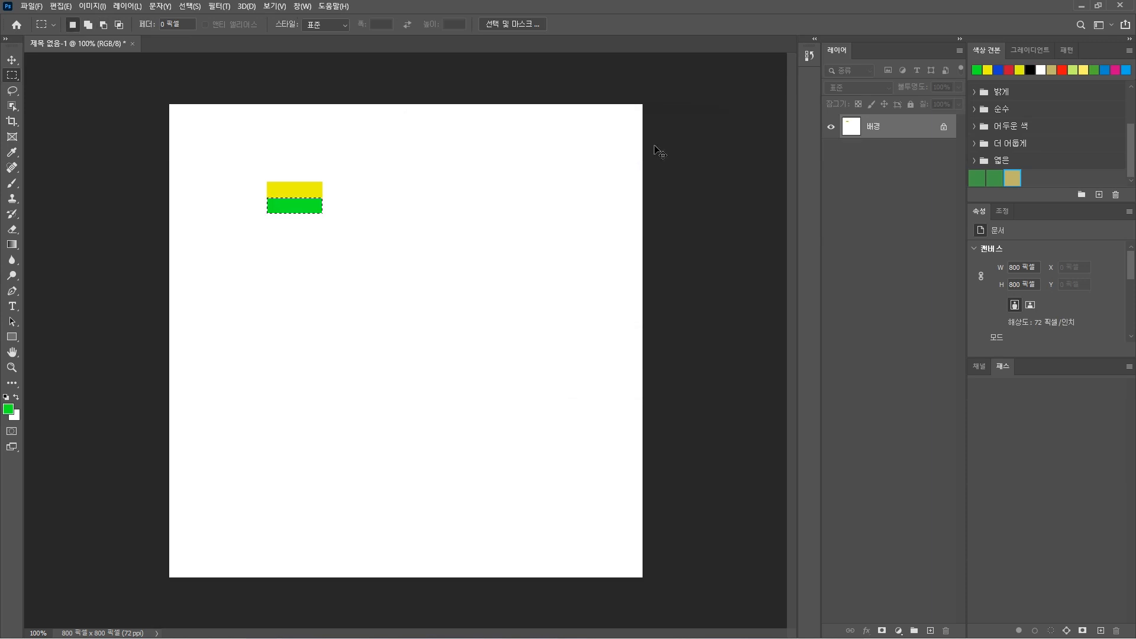
key("ctrl+d")
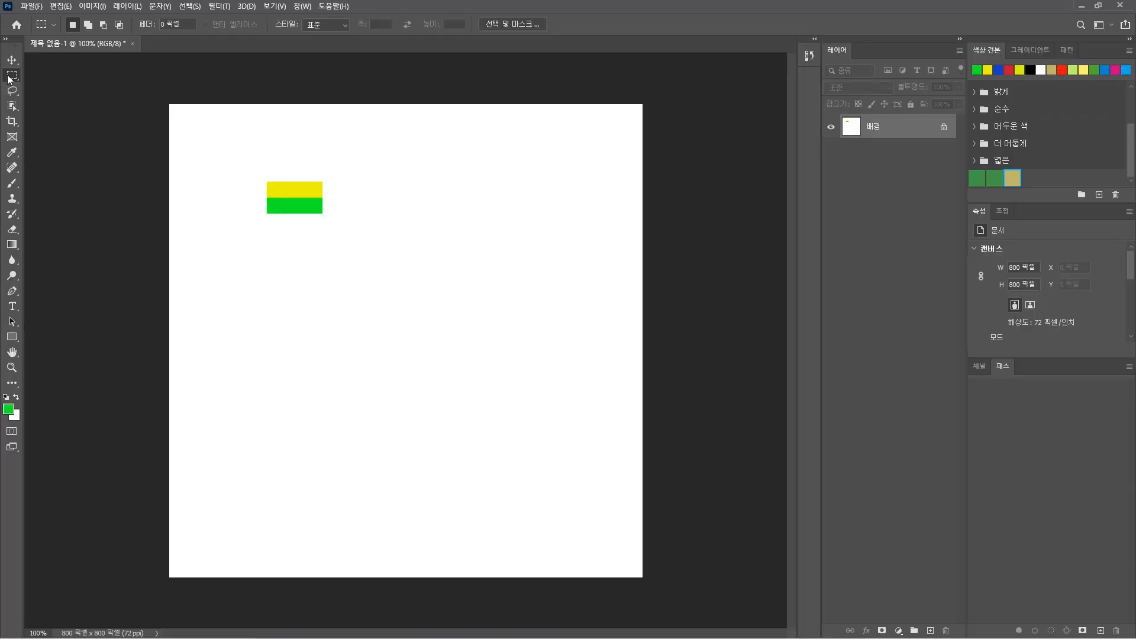
Define a rectangular area spanning the yellow and green bars as a pattern with the default name, and deselect.
left_click(8, 78)
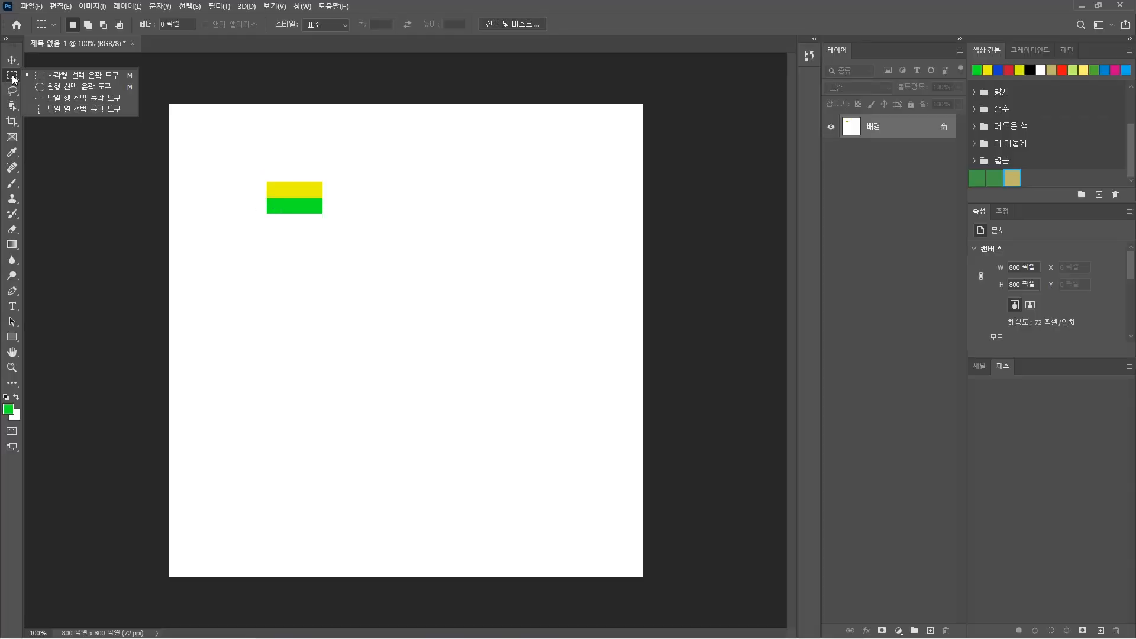
left_click(41, 77)
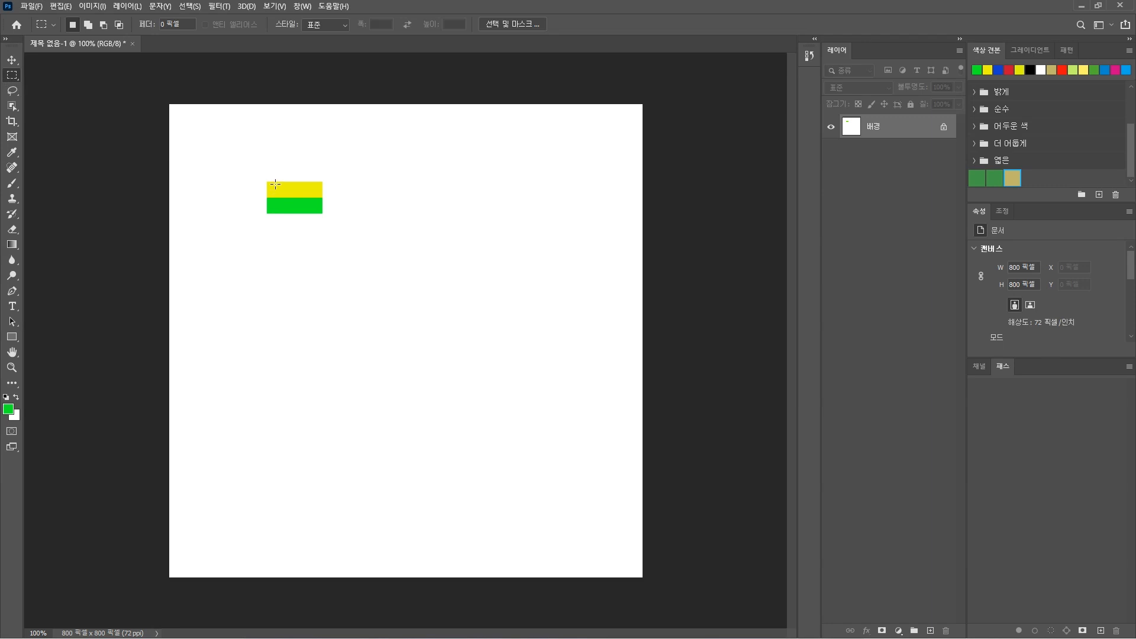
left_click_drag(274, 183, 306, 211)
left_click(61, 7)
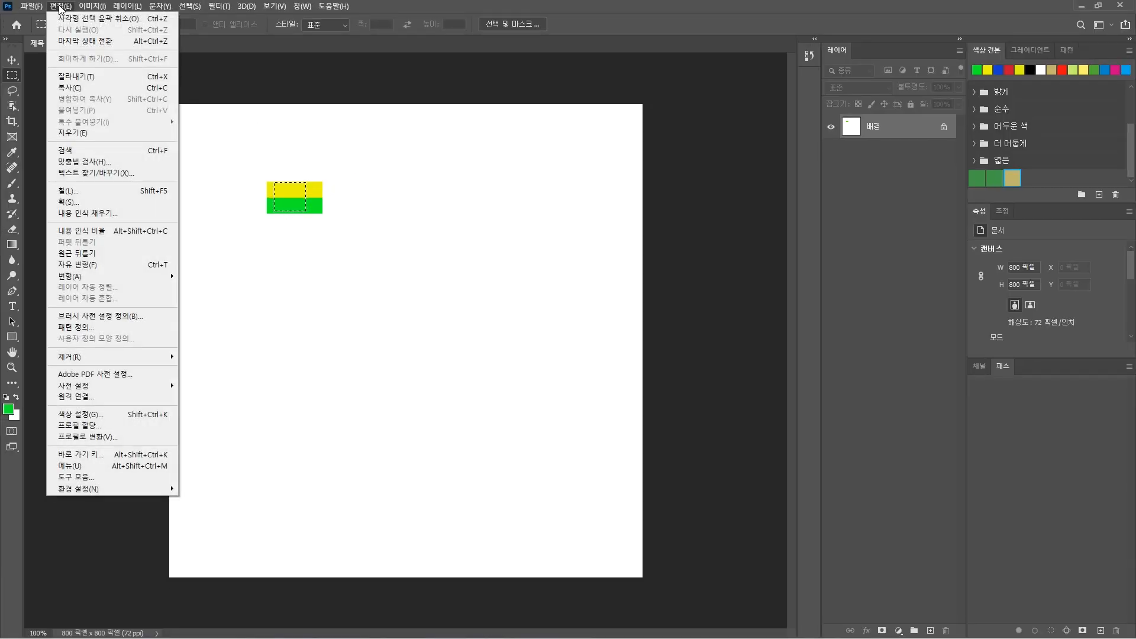
left_click(86, 331)
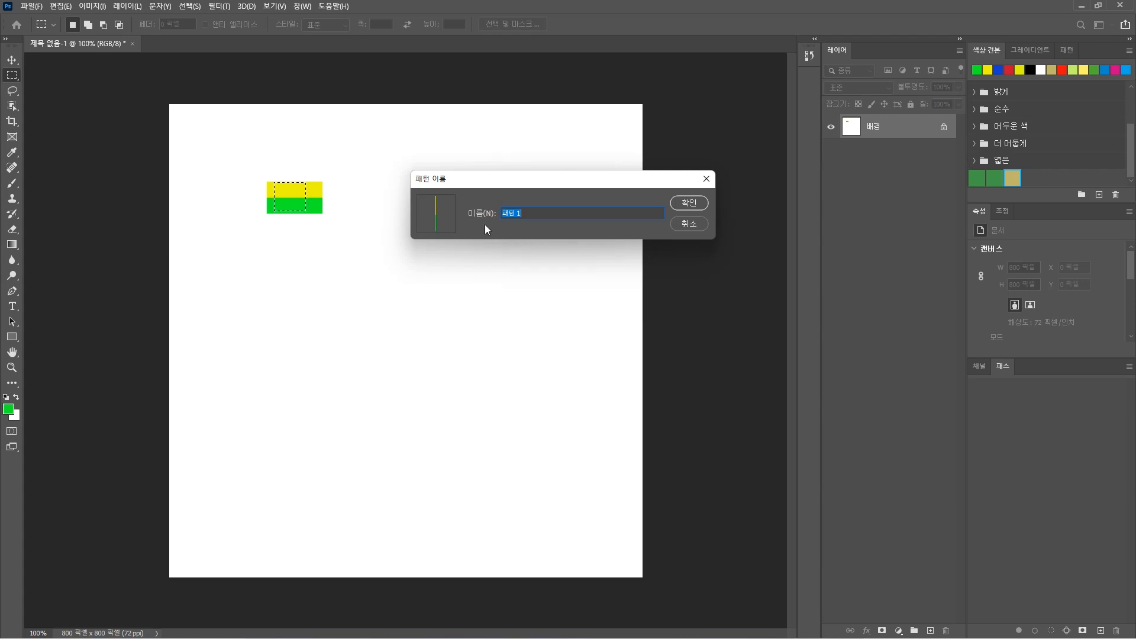
left_click(689, 203)
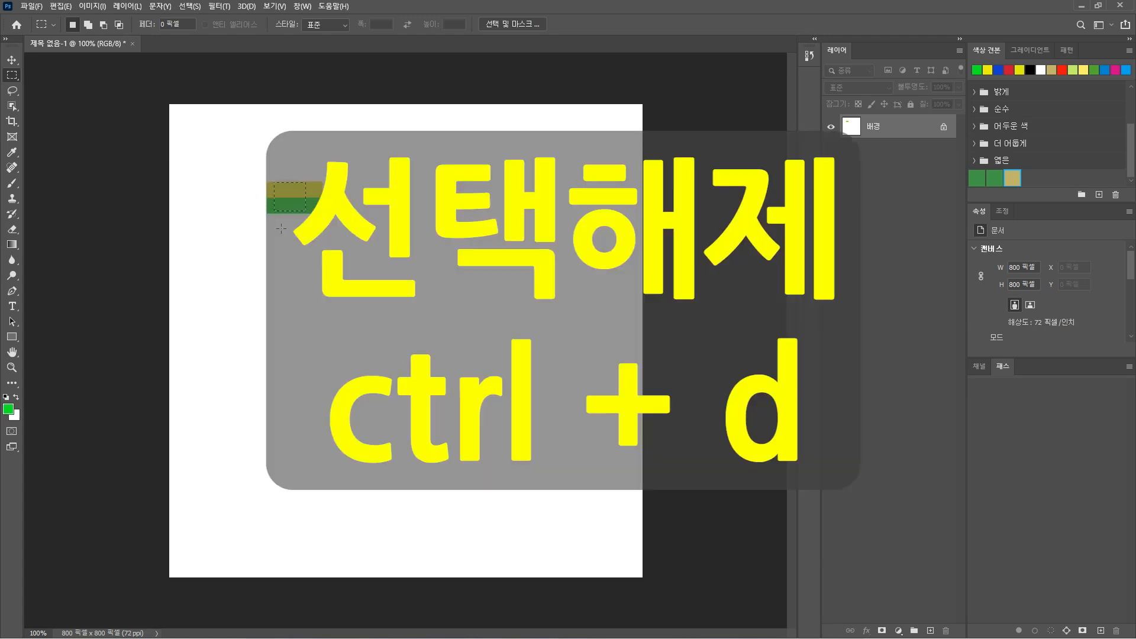
key("ctrl+d")
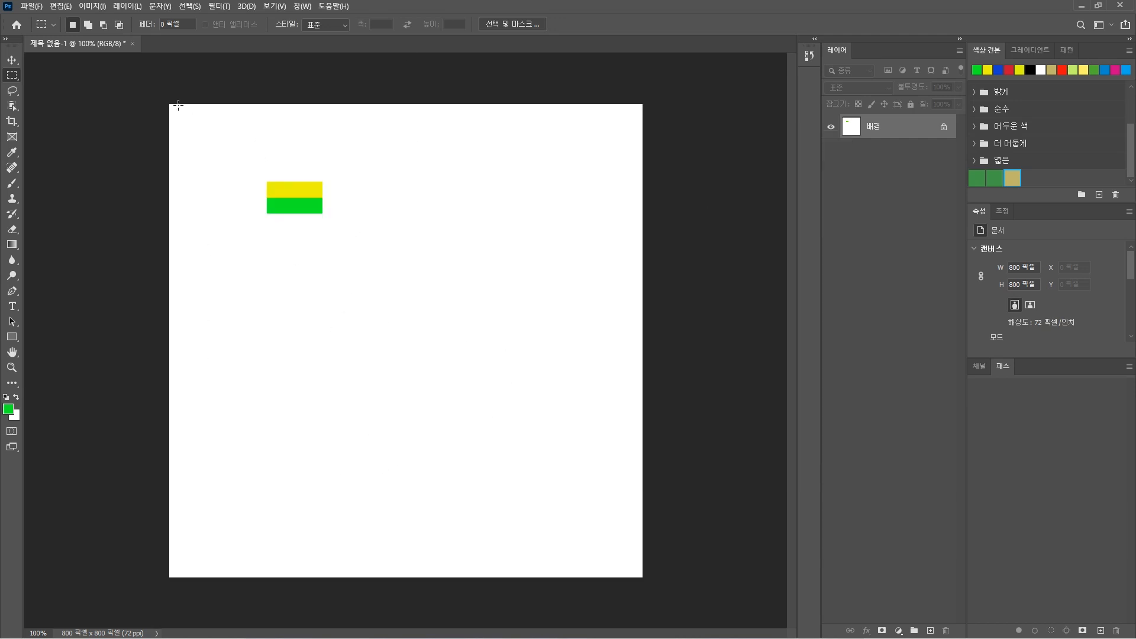
Fill the whole background with the custom yellow-and-green pattern at 100% opacity in 표준 mode.
left_click(61, 6)
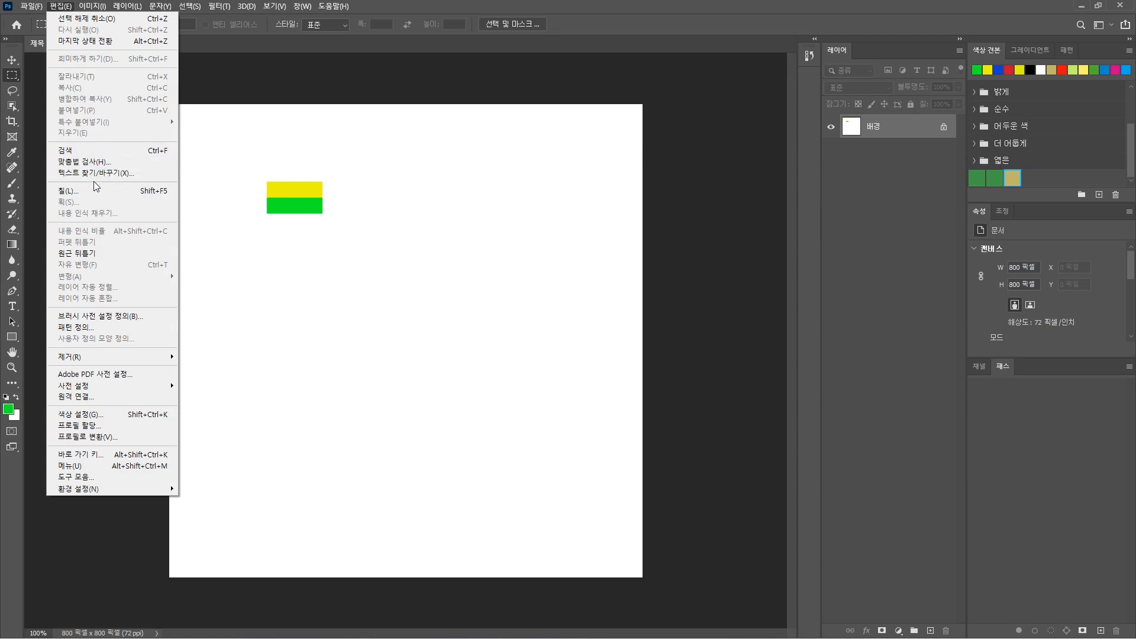
left_click(91, 189)
left_click(565, 175)
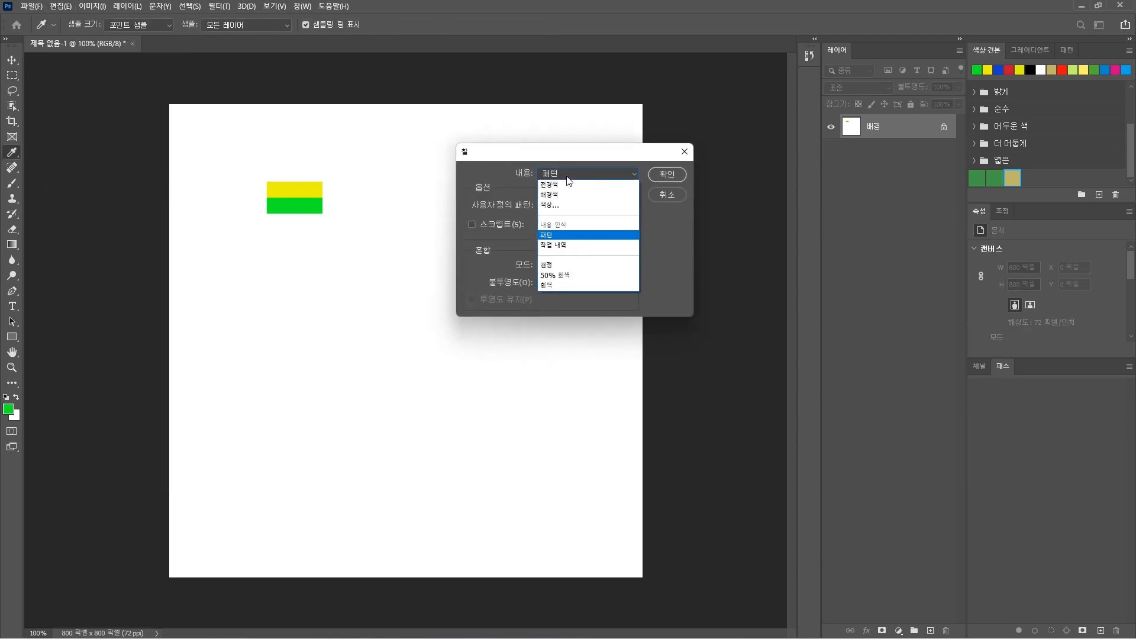
left_click(566, 235)
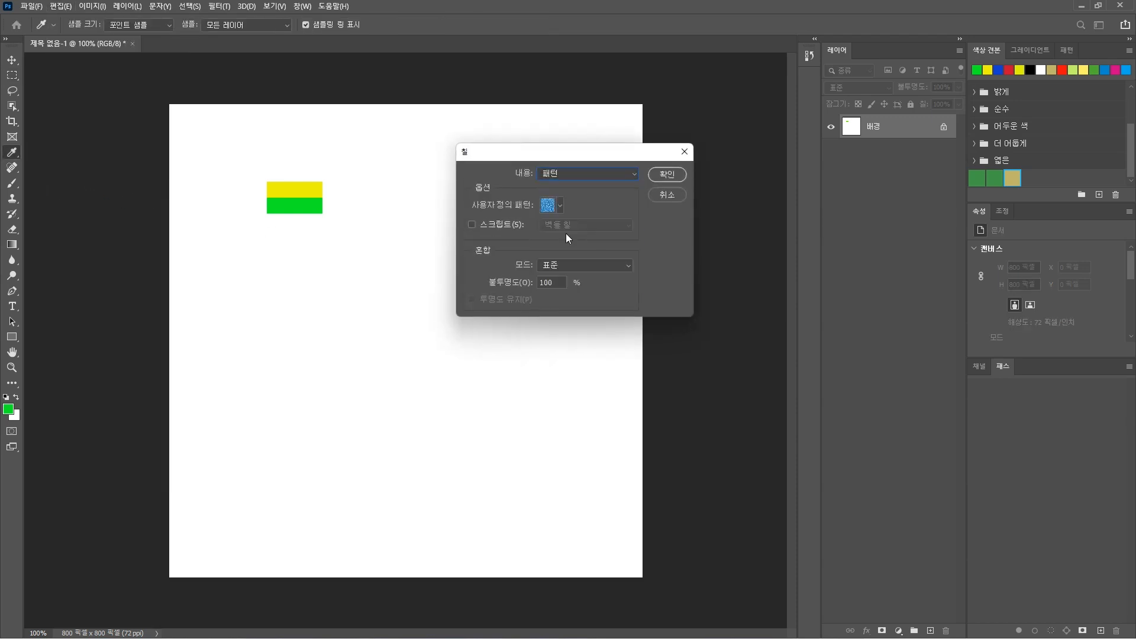
left_click(559, 207)
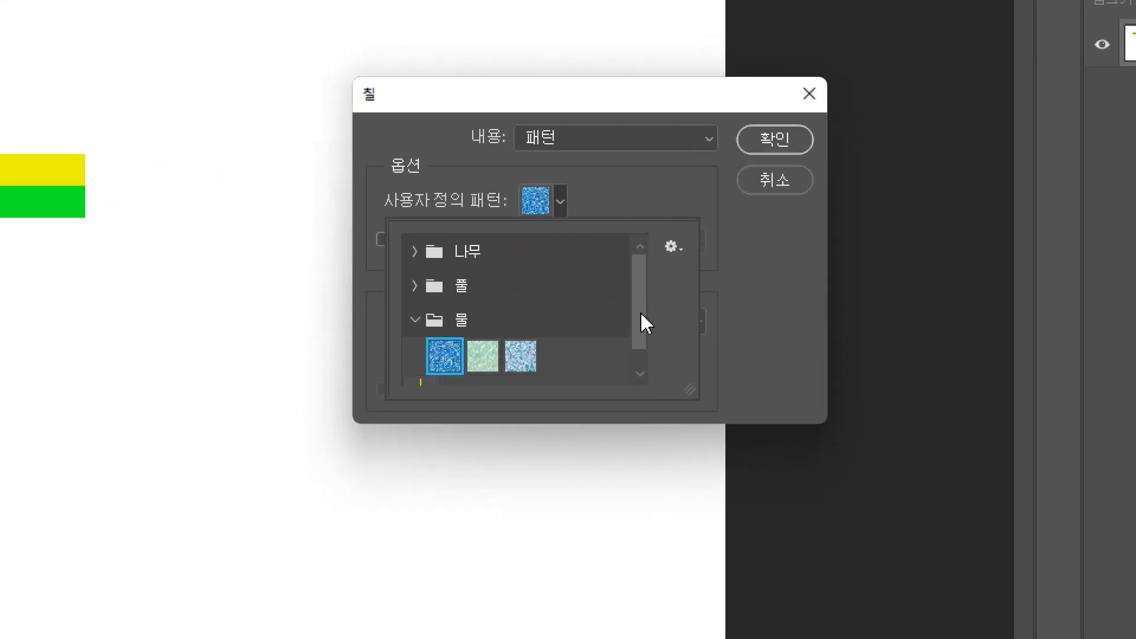
left_click_drag(600, 260, 600, 294)
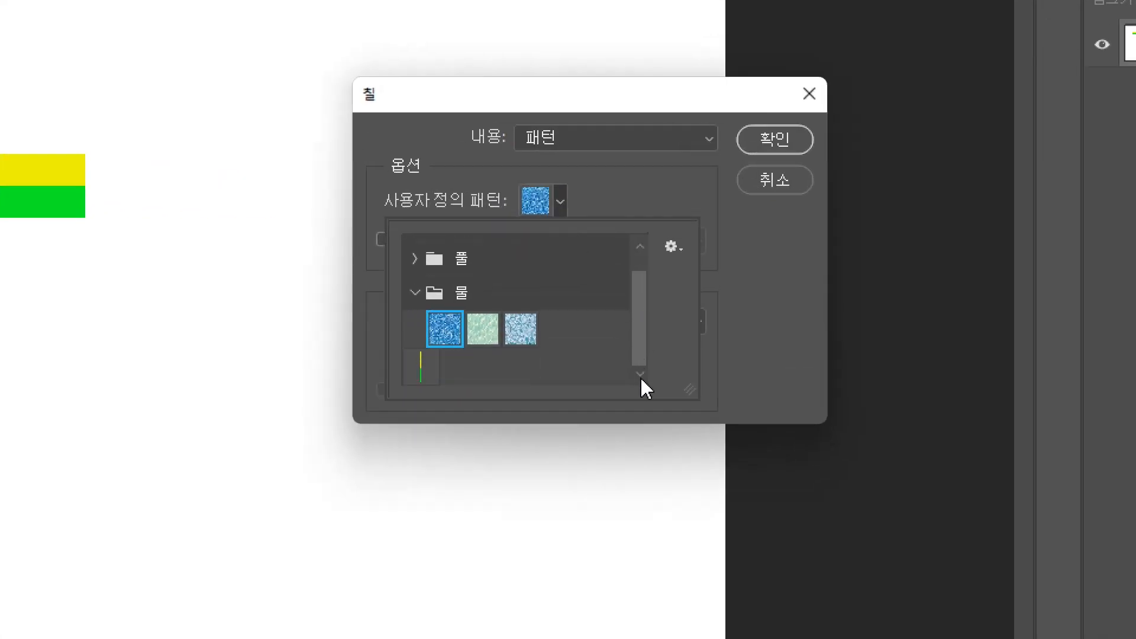
left_click(420, 366)
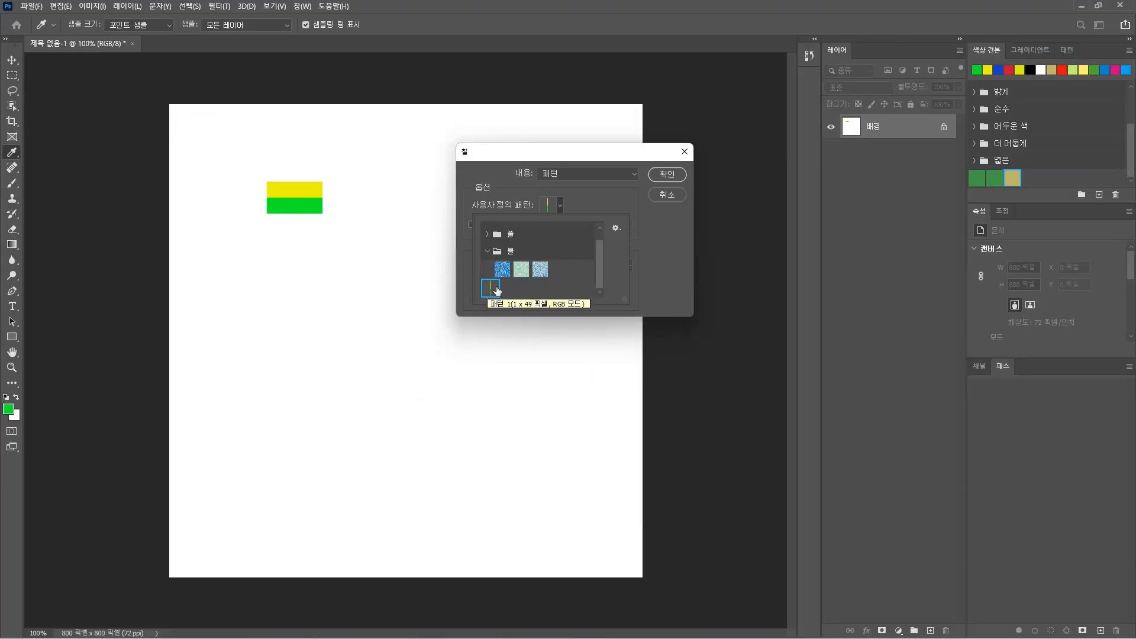
left_click(667, 174)
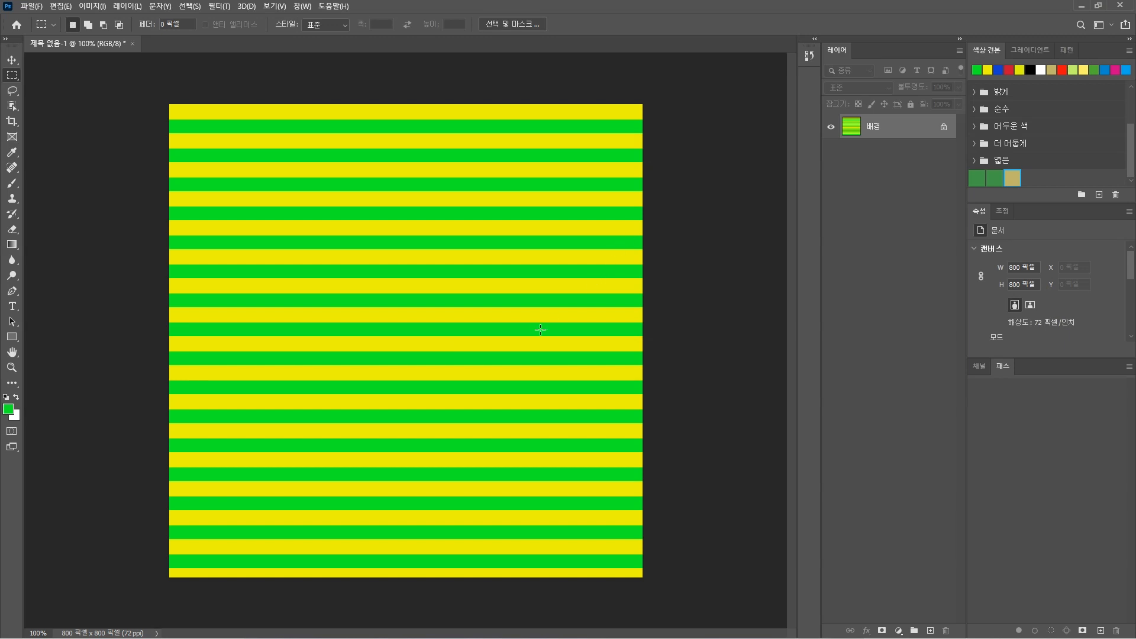
Open the baguette photo 바게뜨 from the 07 색 채우기 folder.
left_click(31, 7)
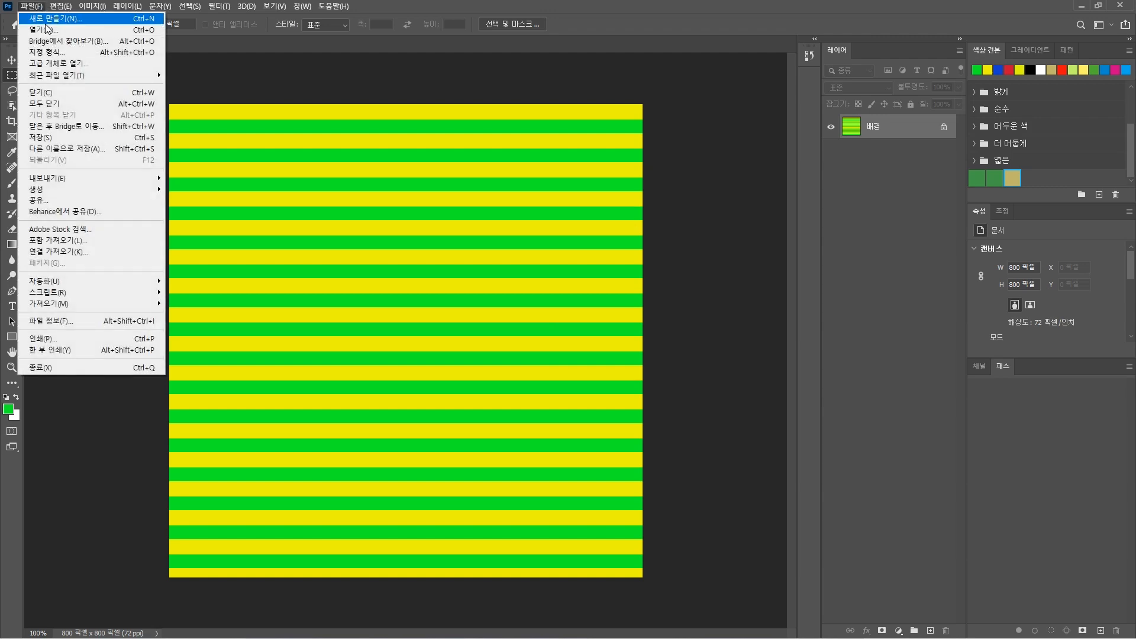
left_click(47, 28)
left_click(302, 179)
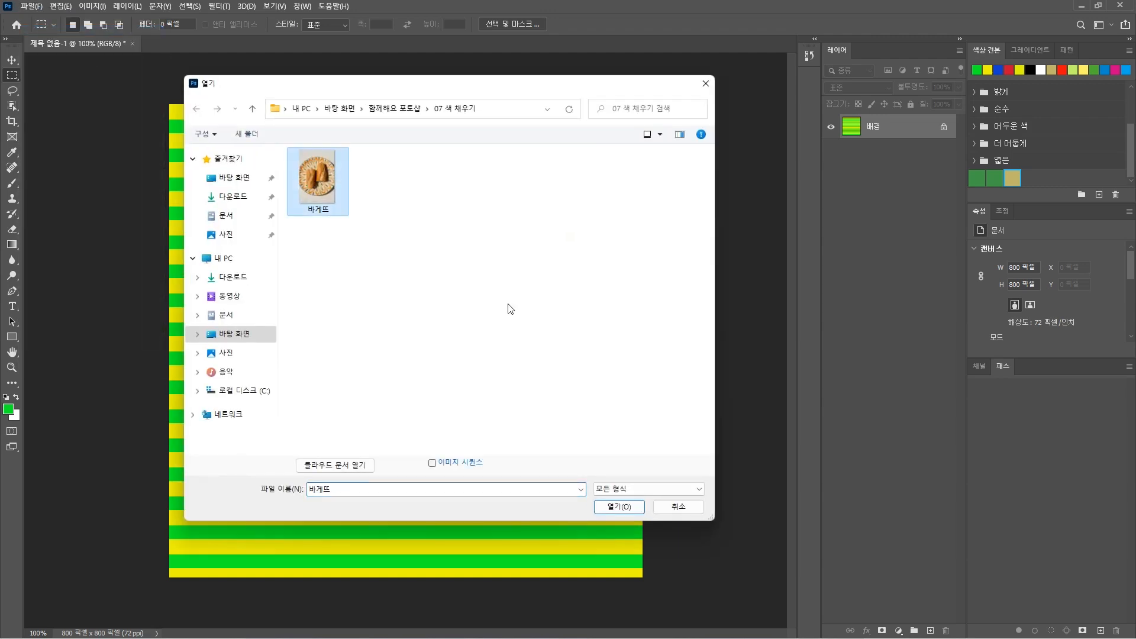
left_click(620, 507)
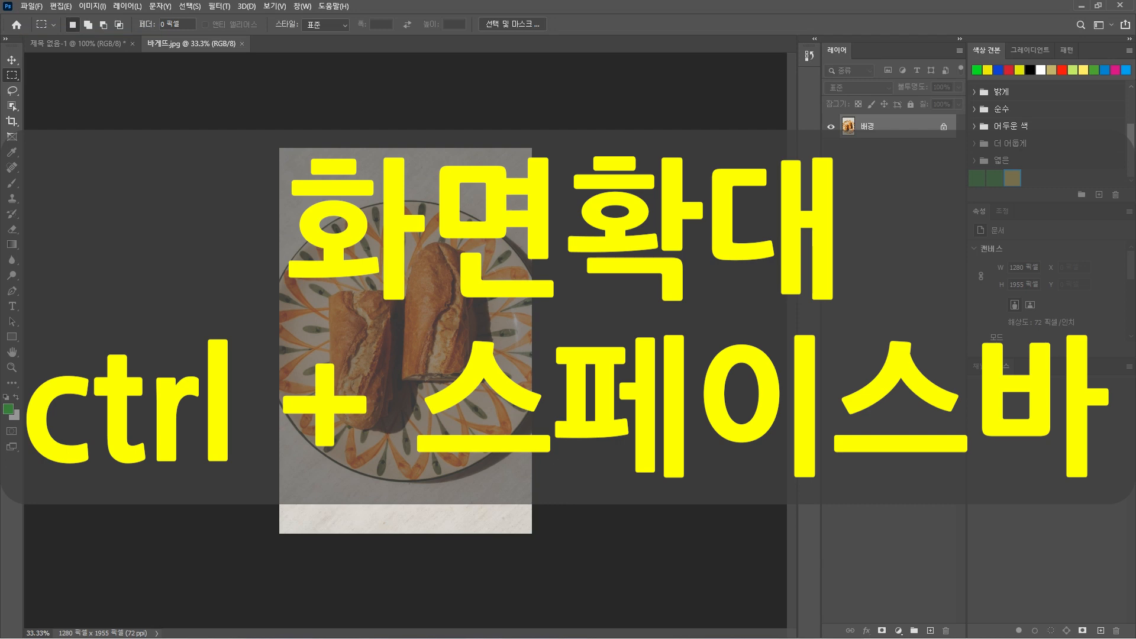
Define a rectangular area around a green leaf at the plate's upper rim as a pattern with the default name, and return to the striped document.
left_click_drag(321, 208, 347, 220)
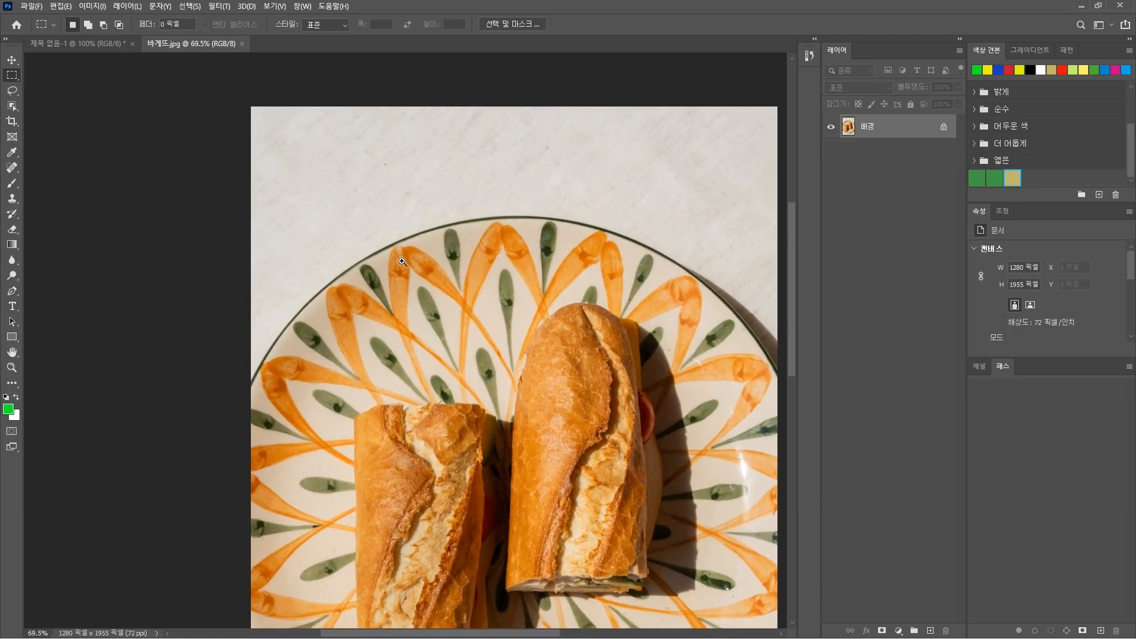
left_click_drag(468, 385, 434, 334)
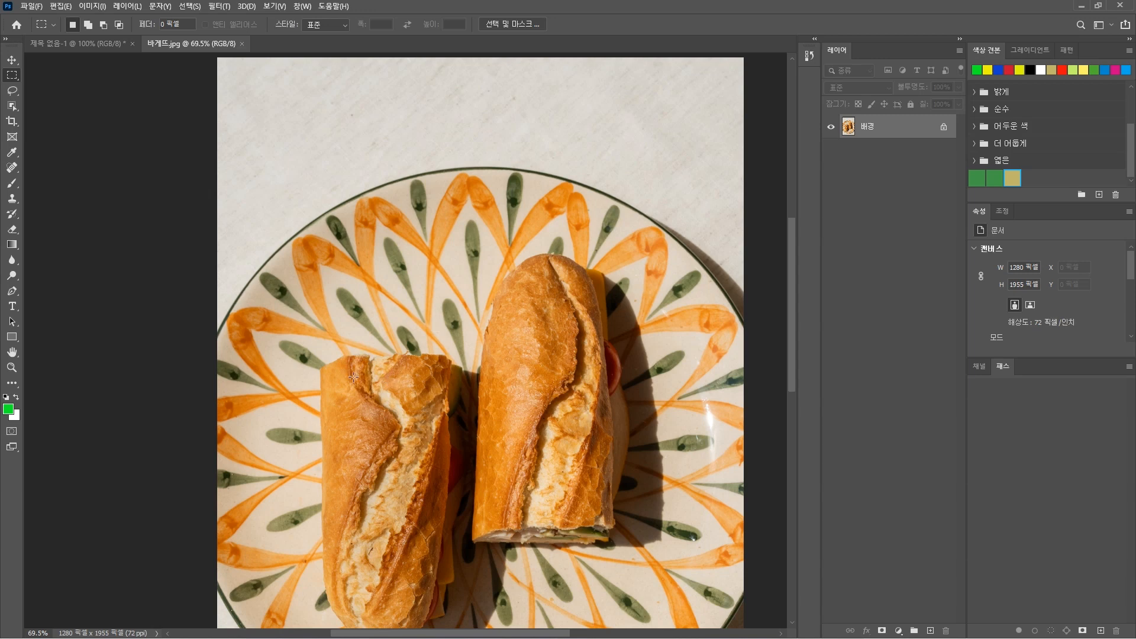
right_click(18, 79)
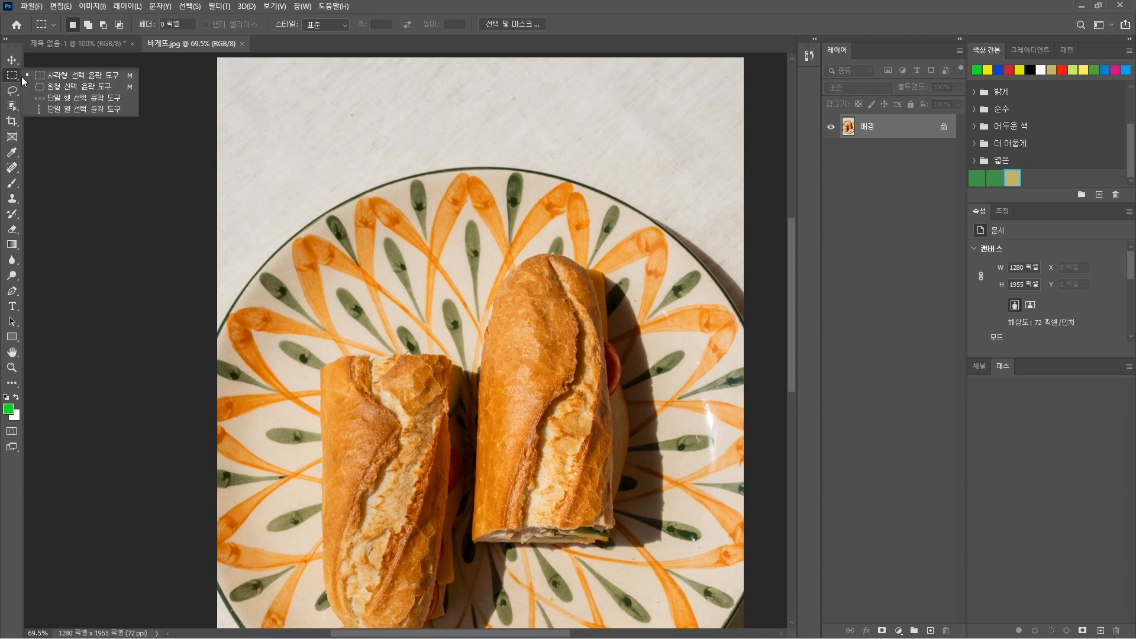
left_click(48, 78)
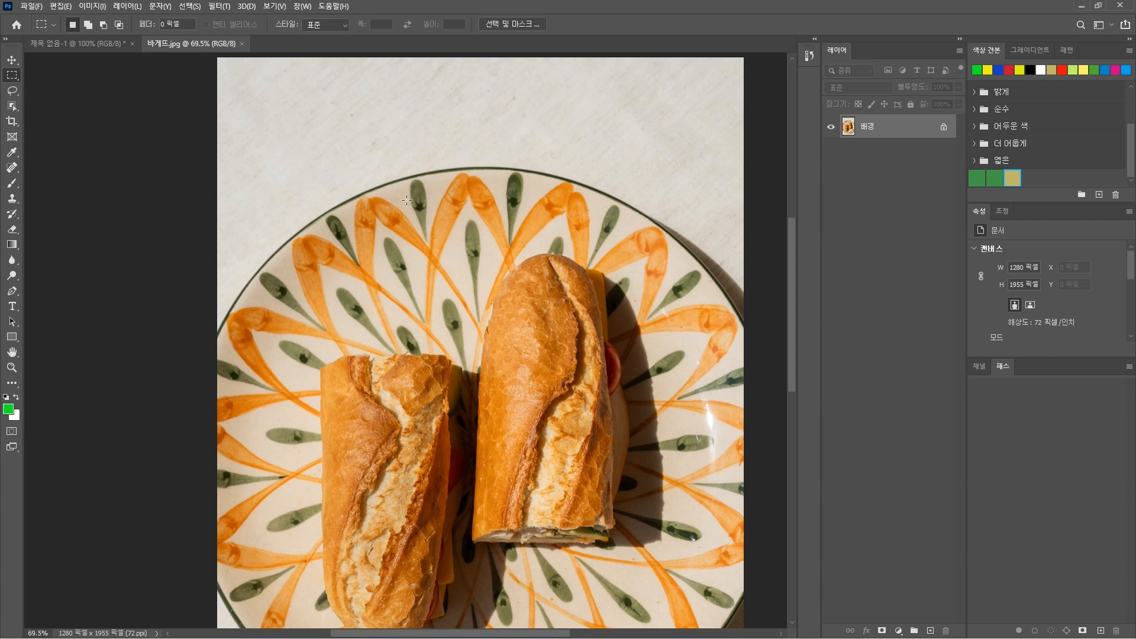
left_click_drag(394, 174, 455, 245)
left_click(60, 7)
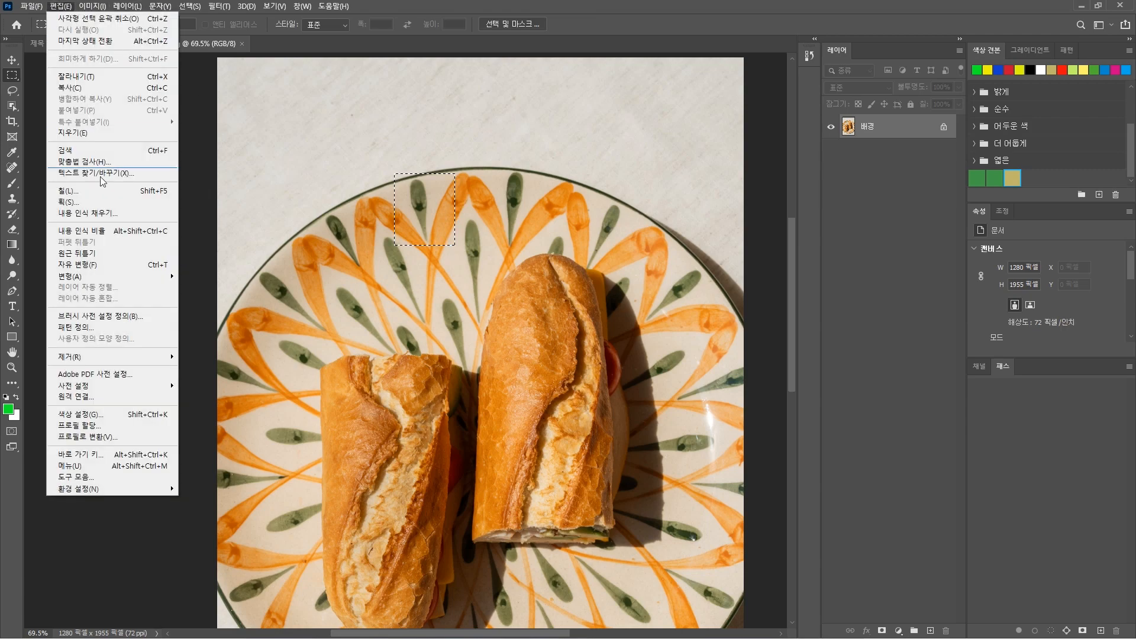
left_click(95, 327)
left_click_drag(454, 180, 499, 172)
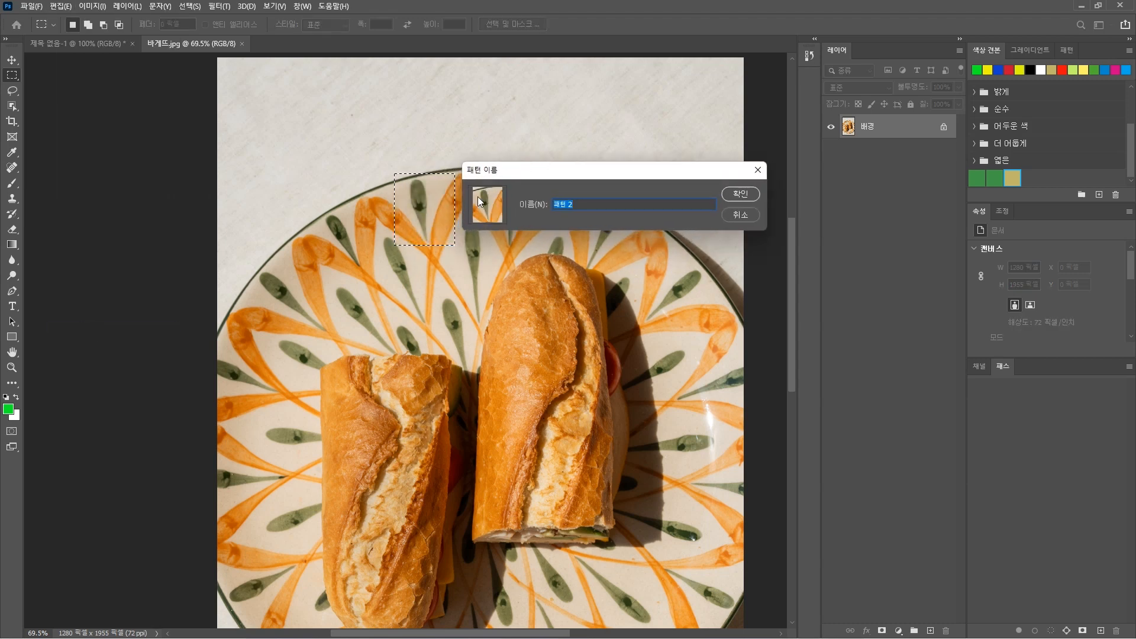
left_click(741, 195)
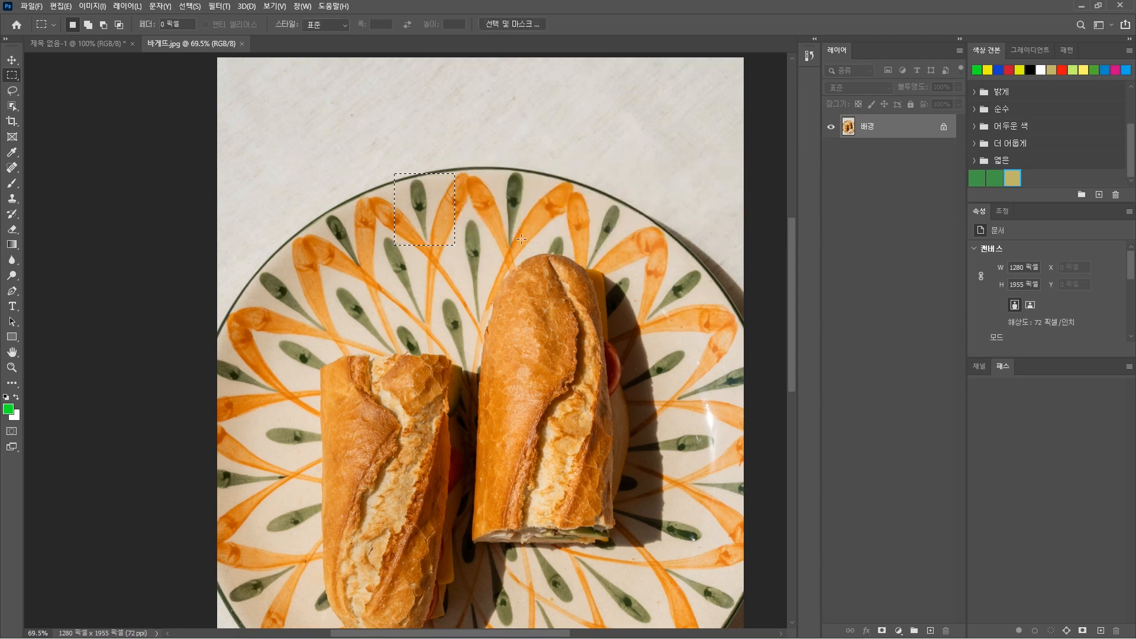
left_click(87, 48)
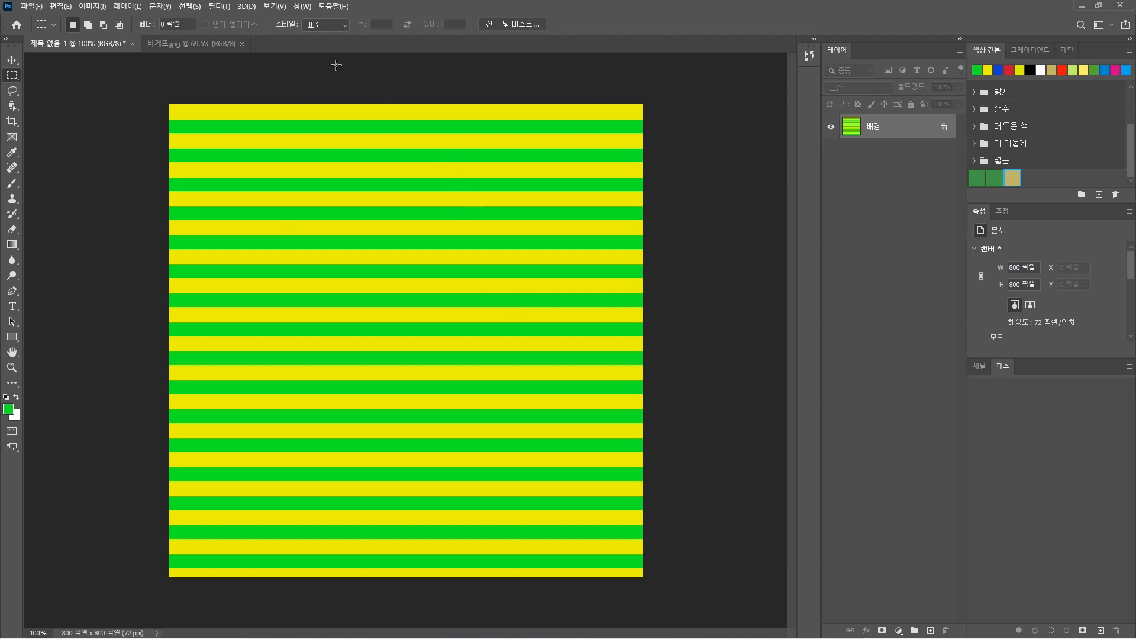
Fill the whole background with the custom leaf pattern from the baguette photo at 100% opacity in 표준 mode.
left_click(61, 6)
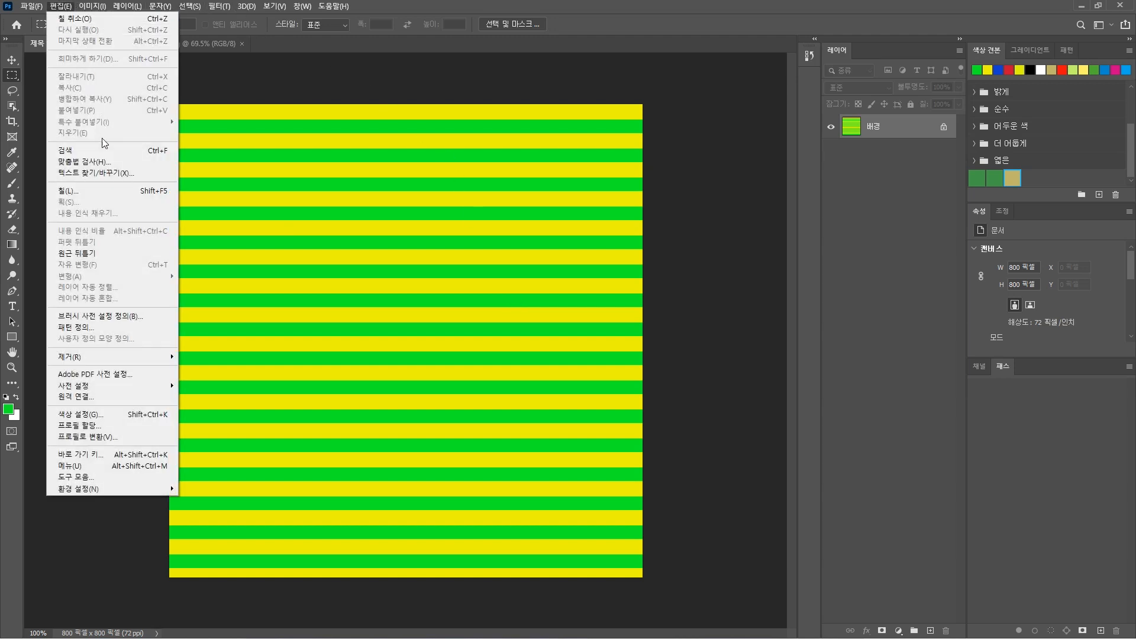
left_click(89, 191)
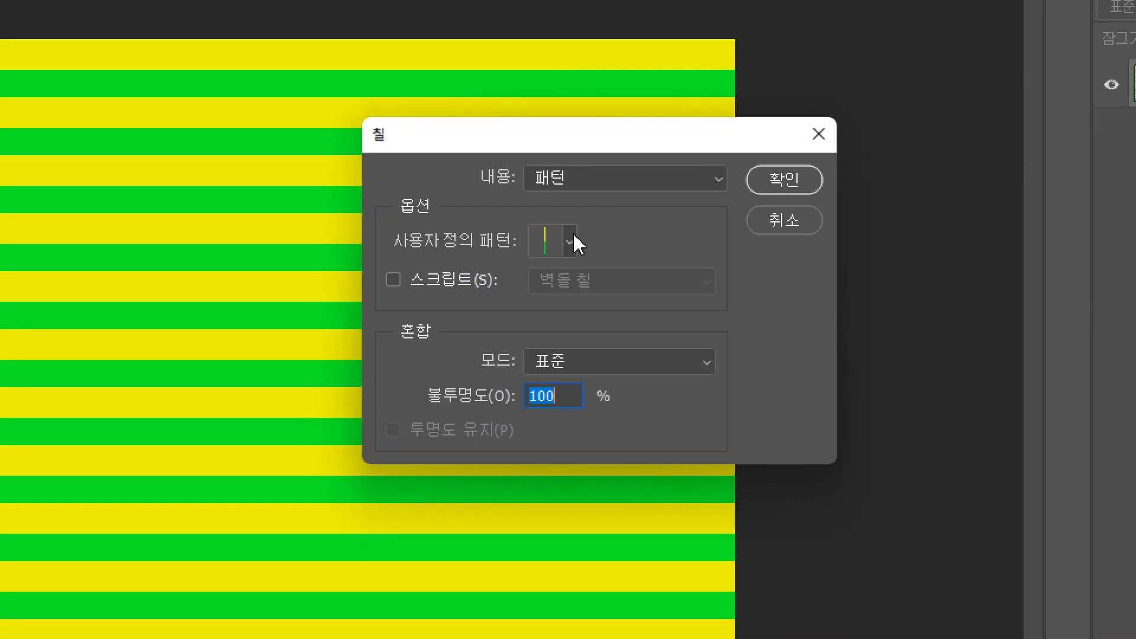
left_click(573, 240)
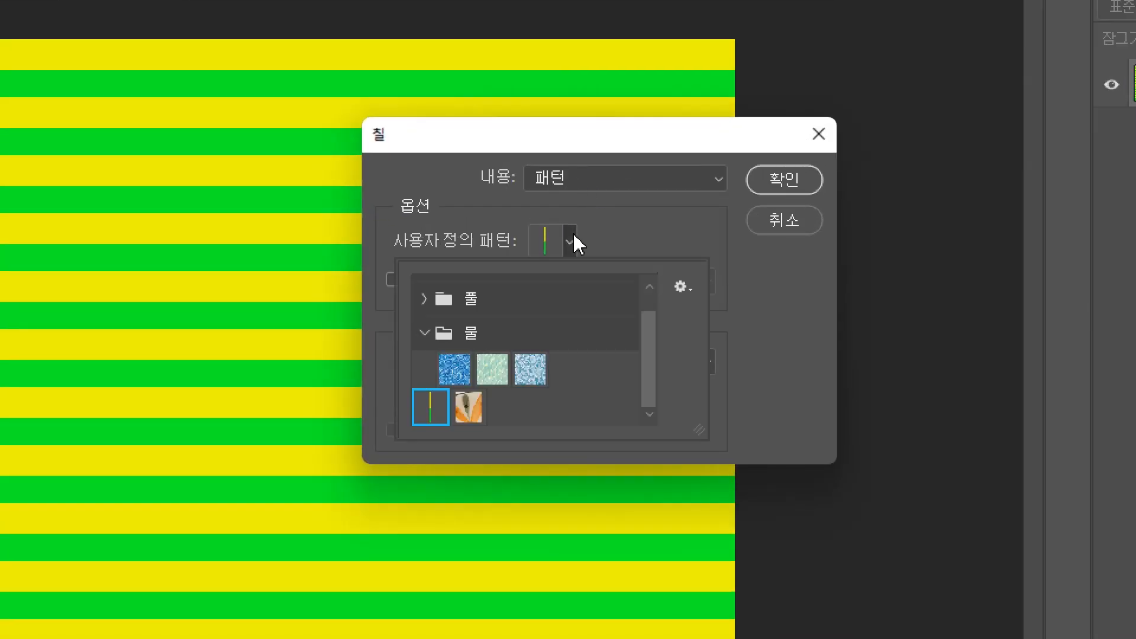
left_click(470, 408)
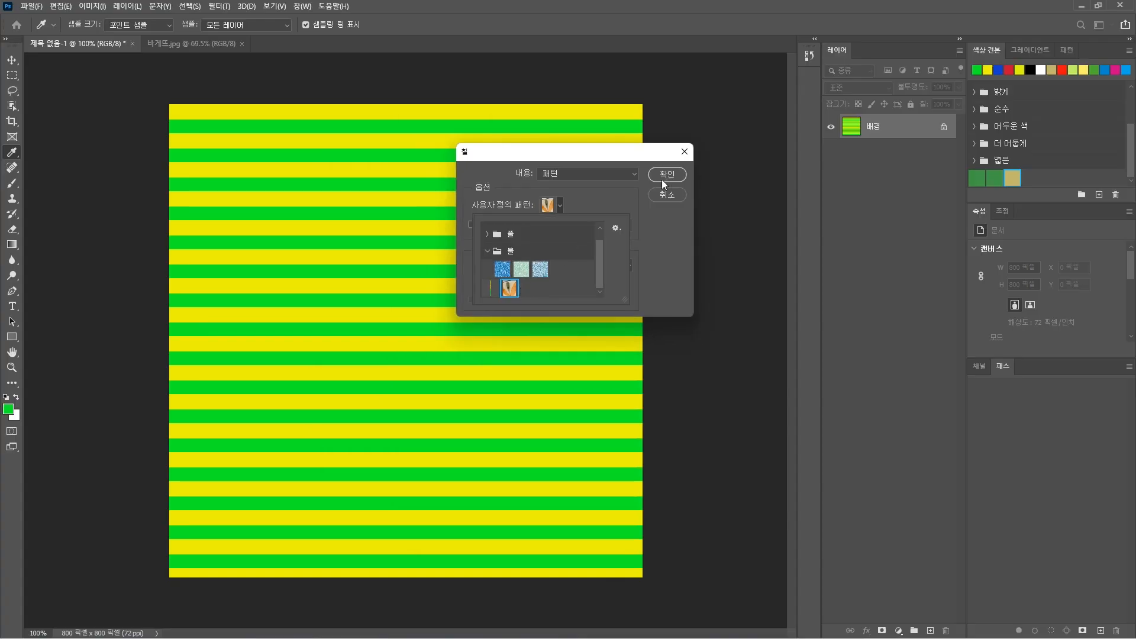
left_click(663, 181)
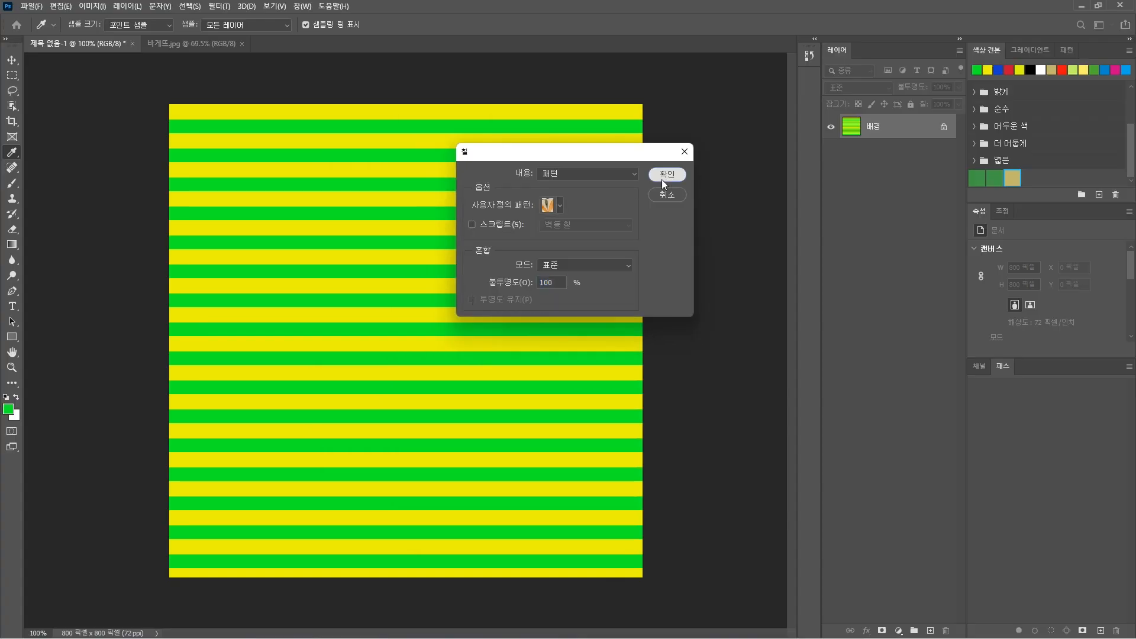
left_click(662, 181)
key("m")
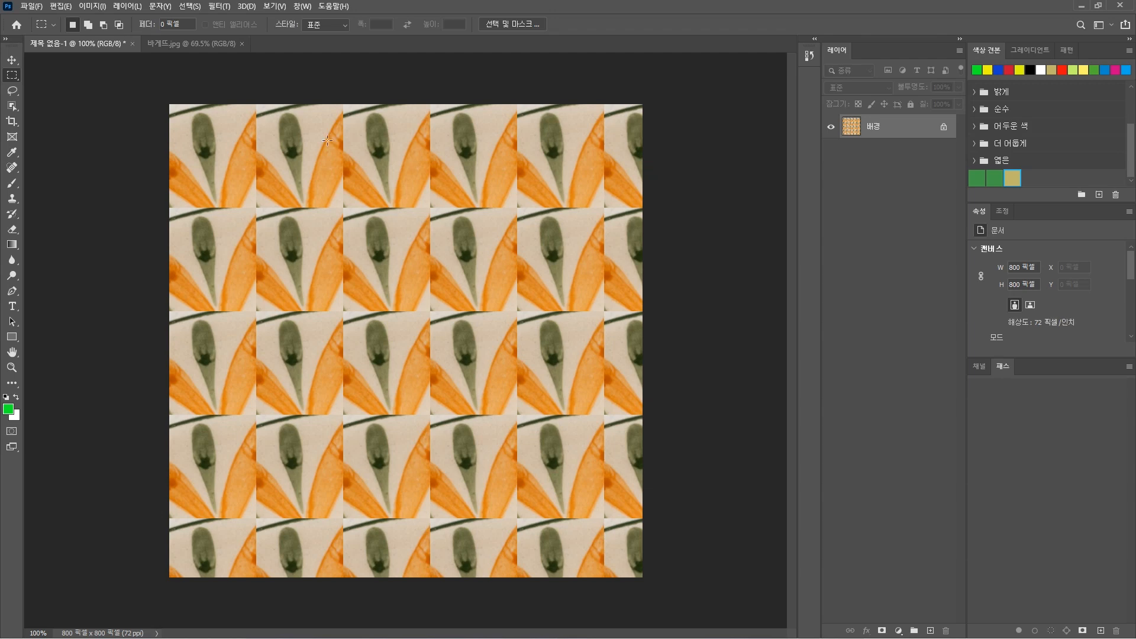
Undo the pattern fills back to a blank white canvas and outline a roundish freehand selection just above its centre.
key("ctrl+z")
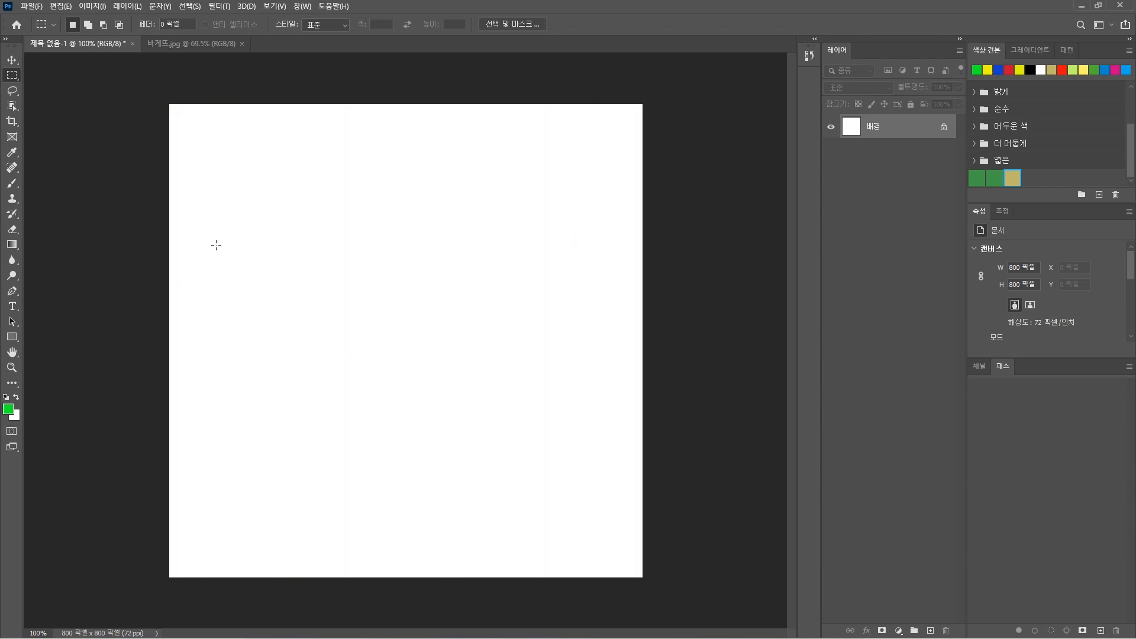
left_click(11, 92)
left_click(39, 92)
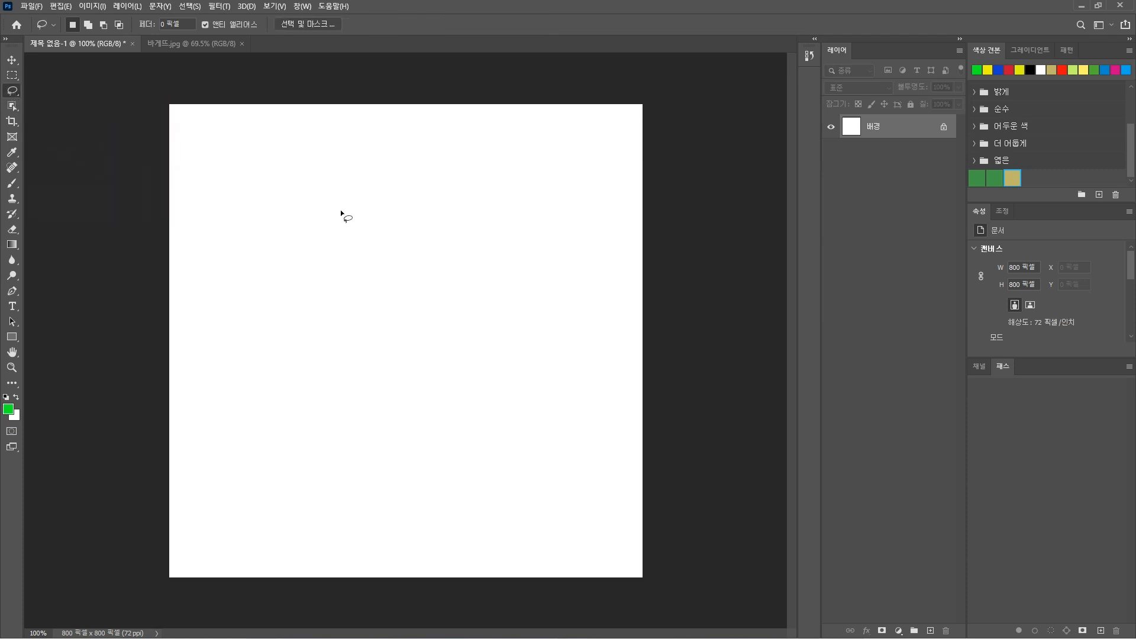
mouse_move(299, 282)
left_mouse_down()
mouse_move(406, 344)
mouse_move(457, 246)
left_mouse_up()
left_click_drag(364, 211, 355, 216)
Set the foreground colour to blue 0e83d5 and fill the freehand selection with it.
left_click(8, 408)
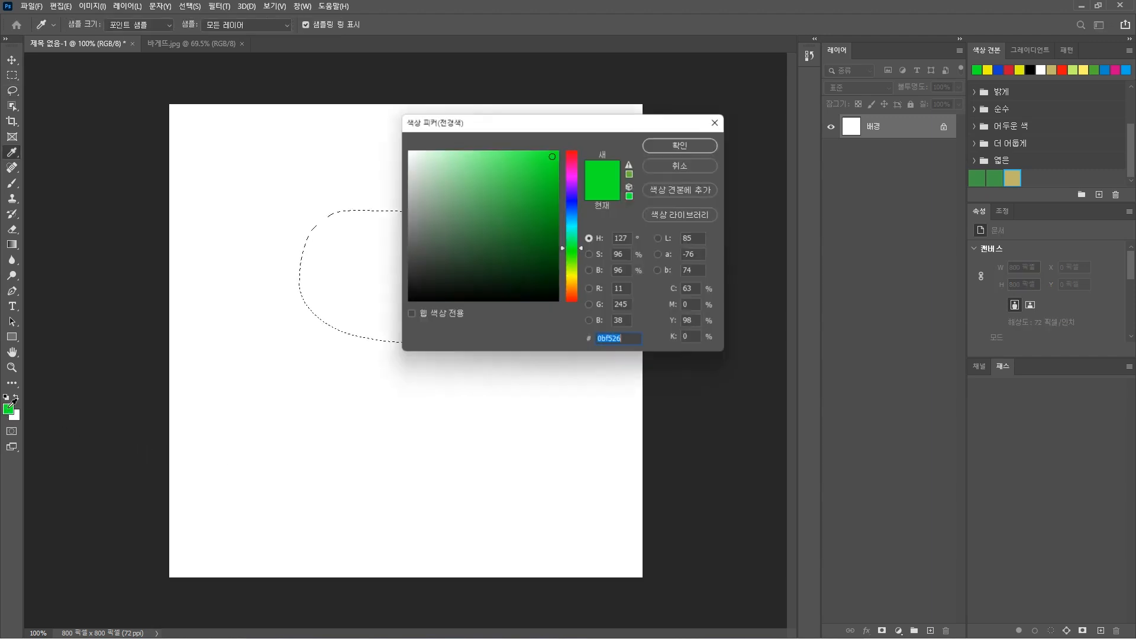
left_click(573, 216)
left_click(548, 175)
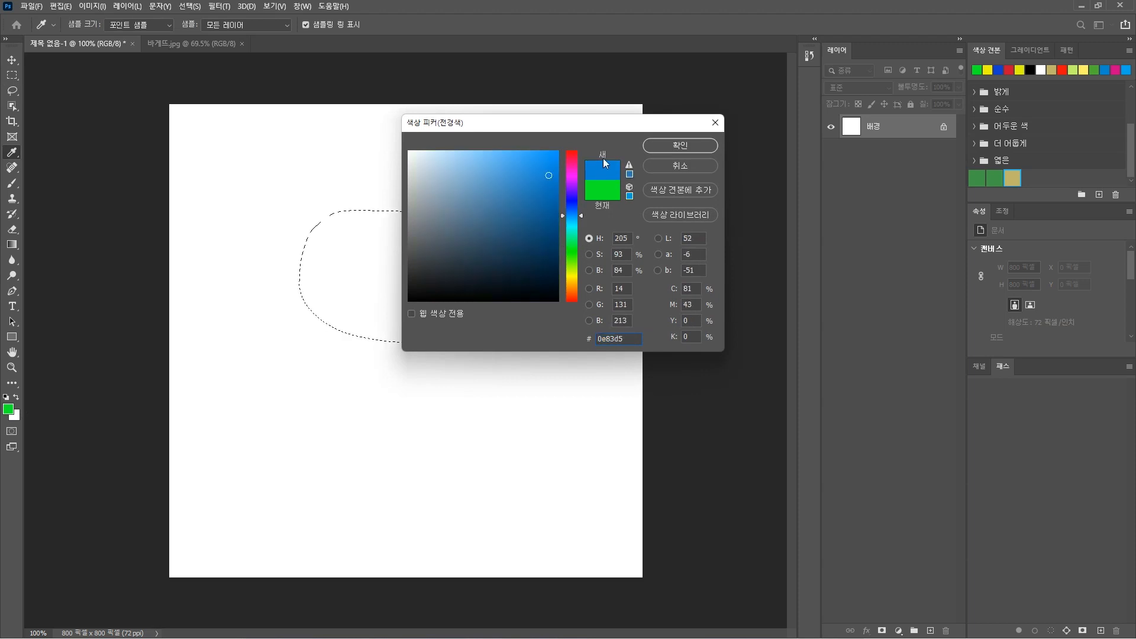
left_click(652, 146)
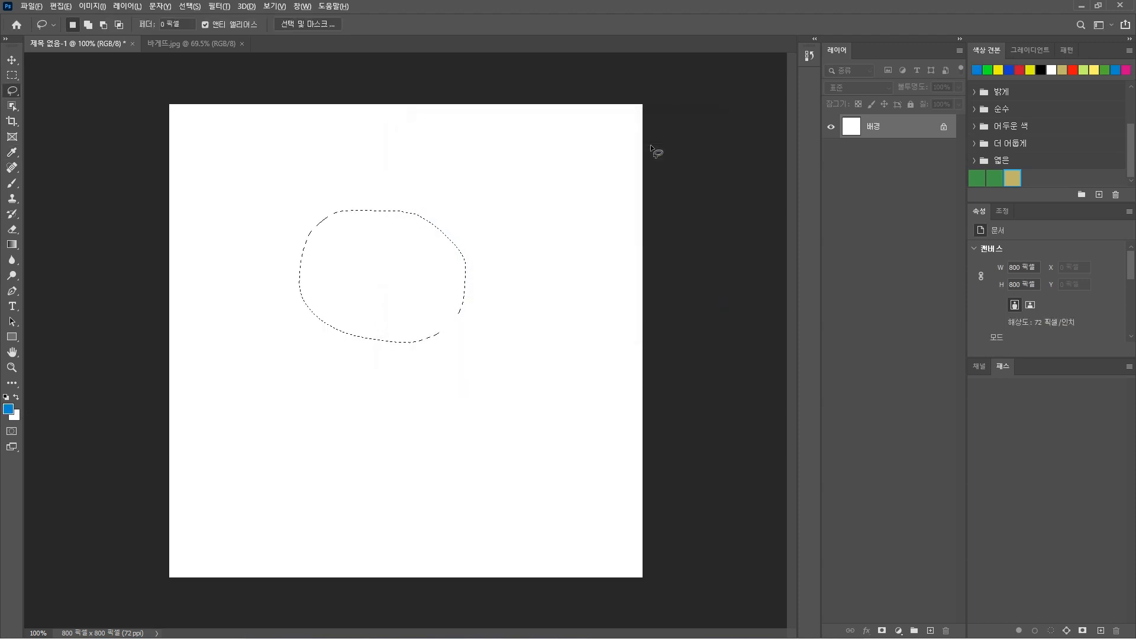
key("alt+BackSpace")
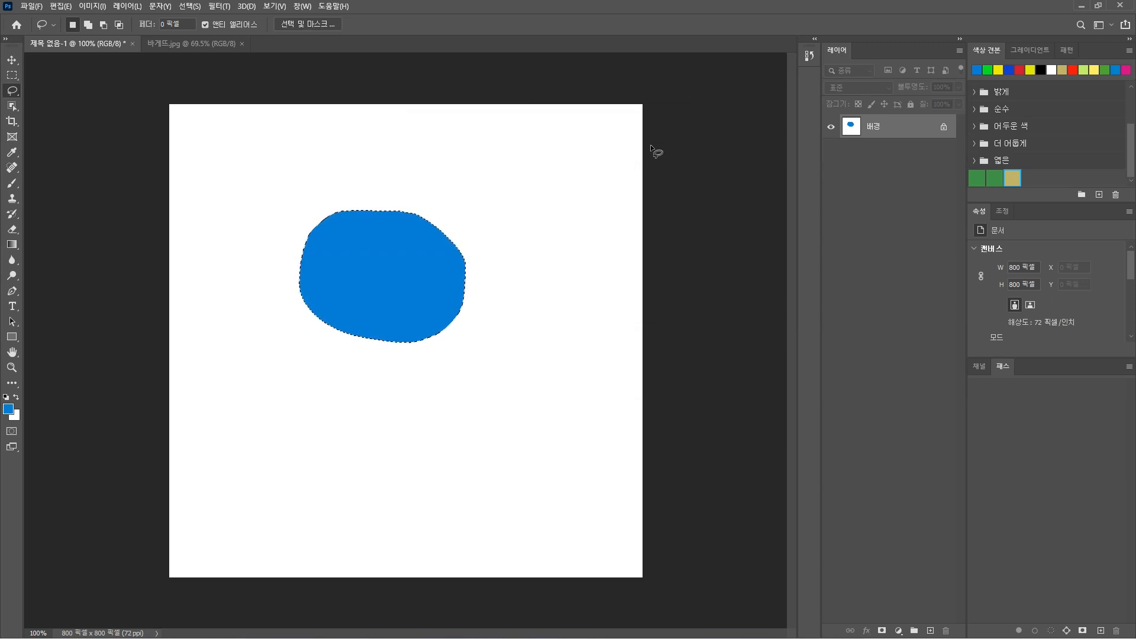
Fill the selection with the blue-to-purple preset 보라_04 as a linear gradient.
left_click(11, 244)
left_click(111, 25)
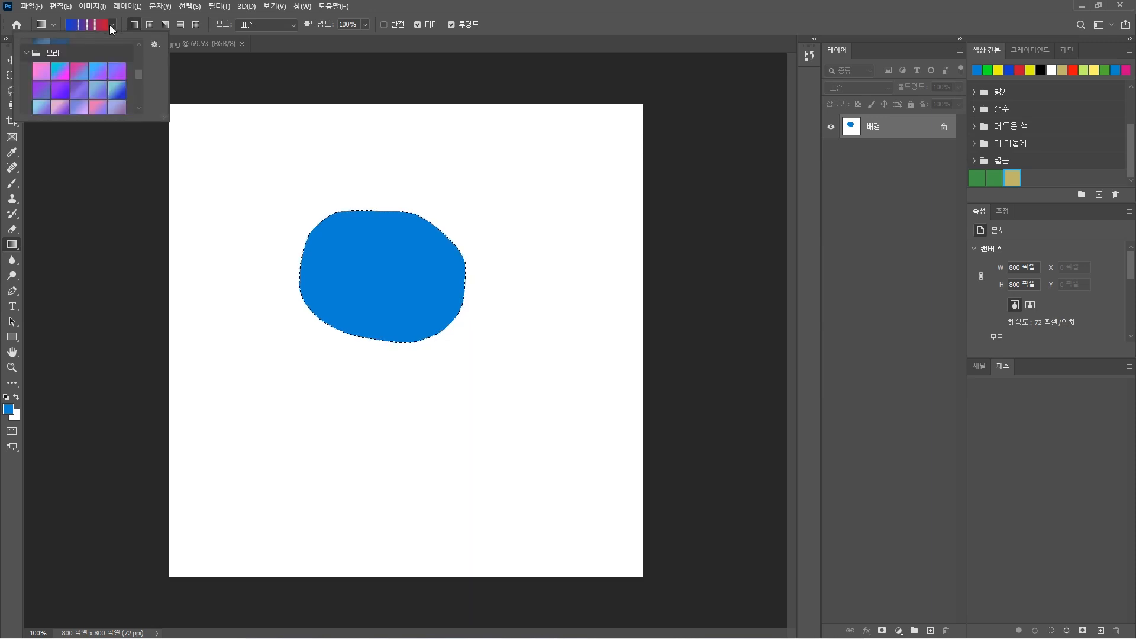
left_click(98, 74)
left_click(374, 8)
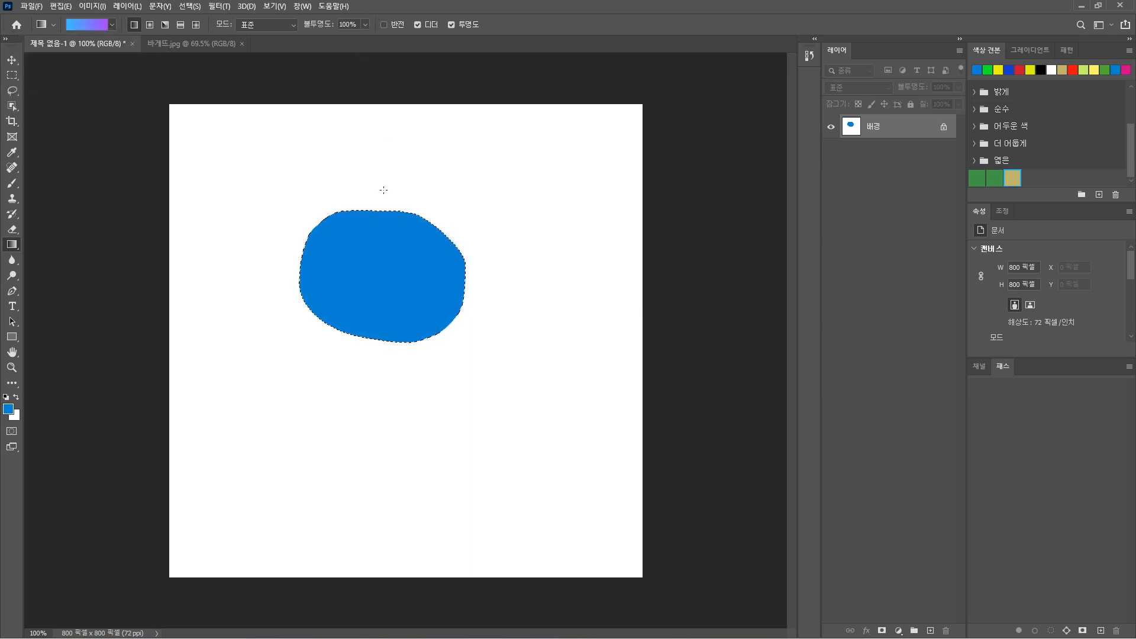
left_click_drag(435, 293, 433, 296)
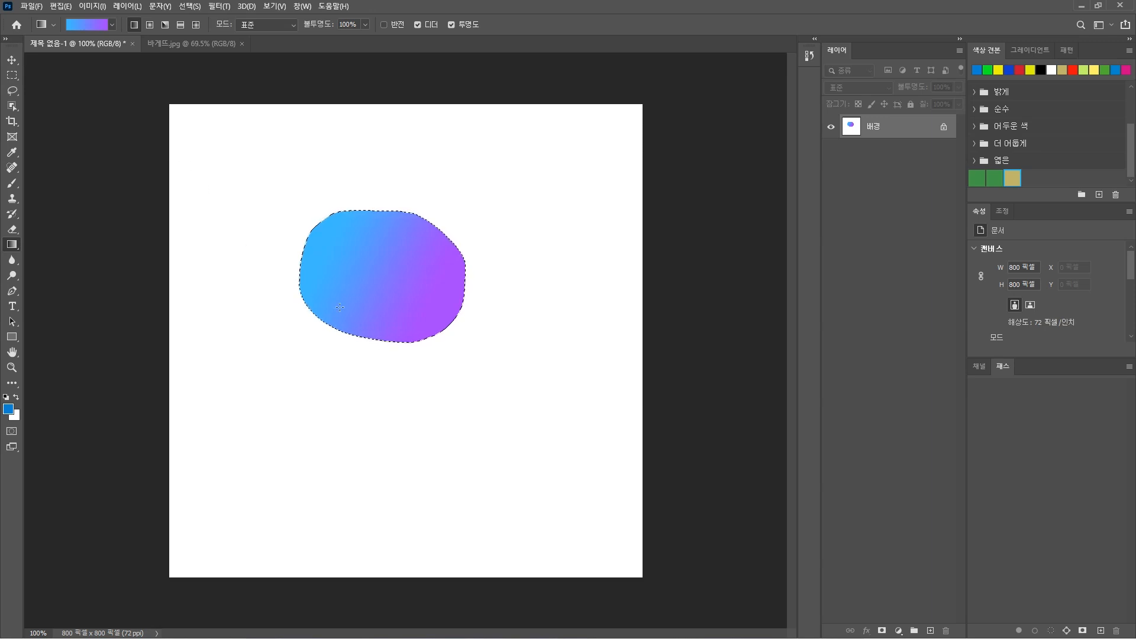
Edit the current gradient and set its starting colour stop to green 27f318.
left_click(87, 24)
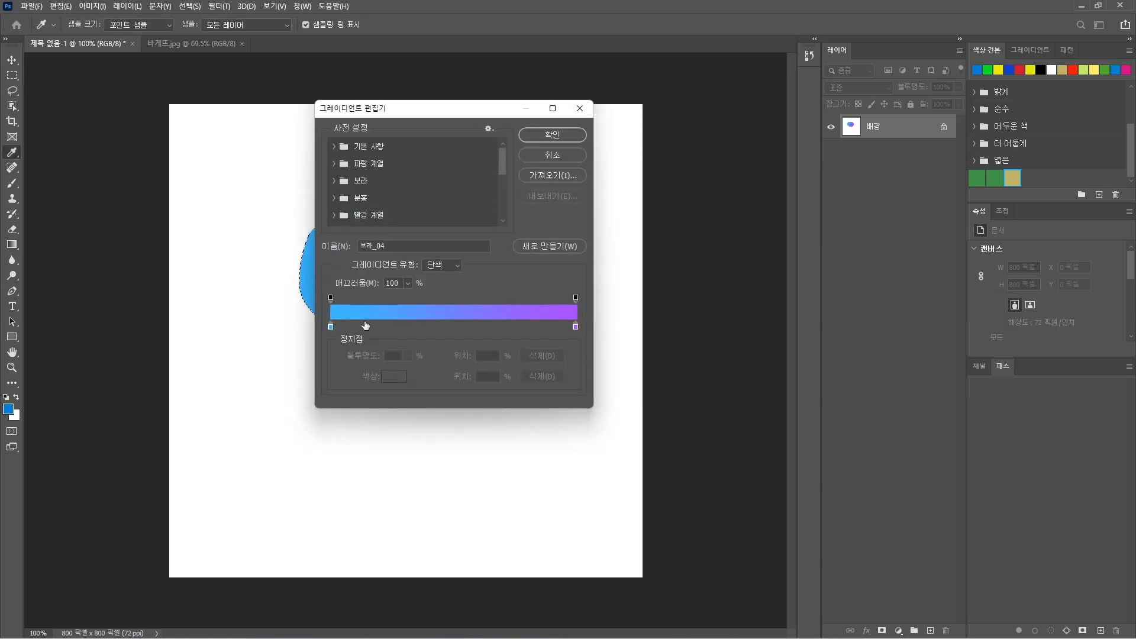
double_click(330, 327)
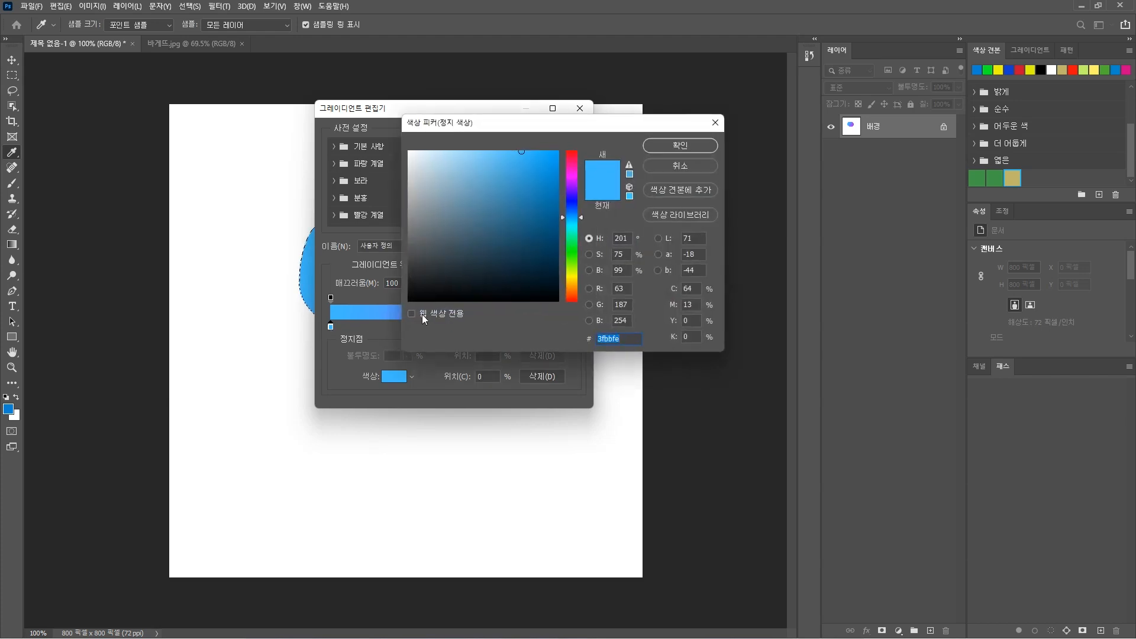
left_click(572, 253)
left_click(545, 157)
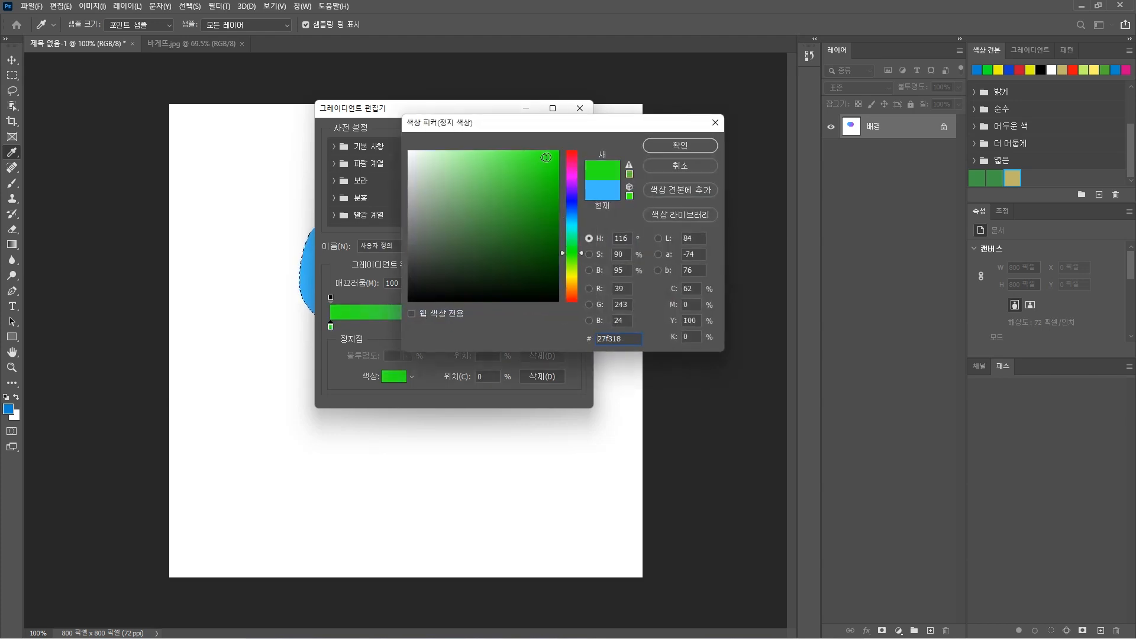
left_click(662, 145)
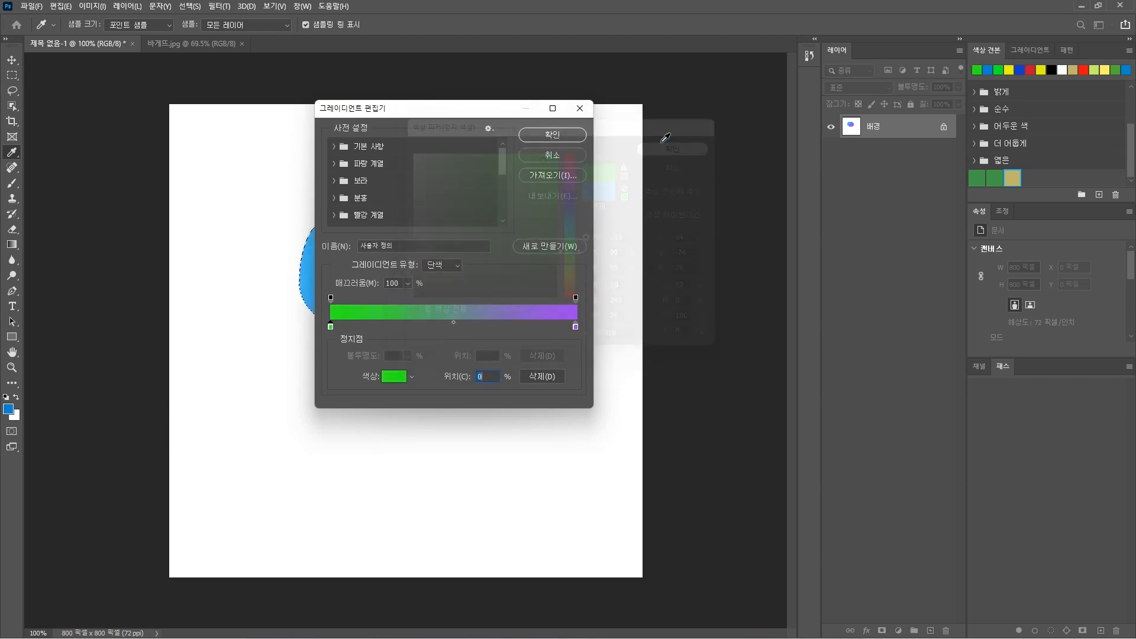
Set the gradient's ending colour stop to orange f3c111.
double_click(575, 327)
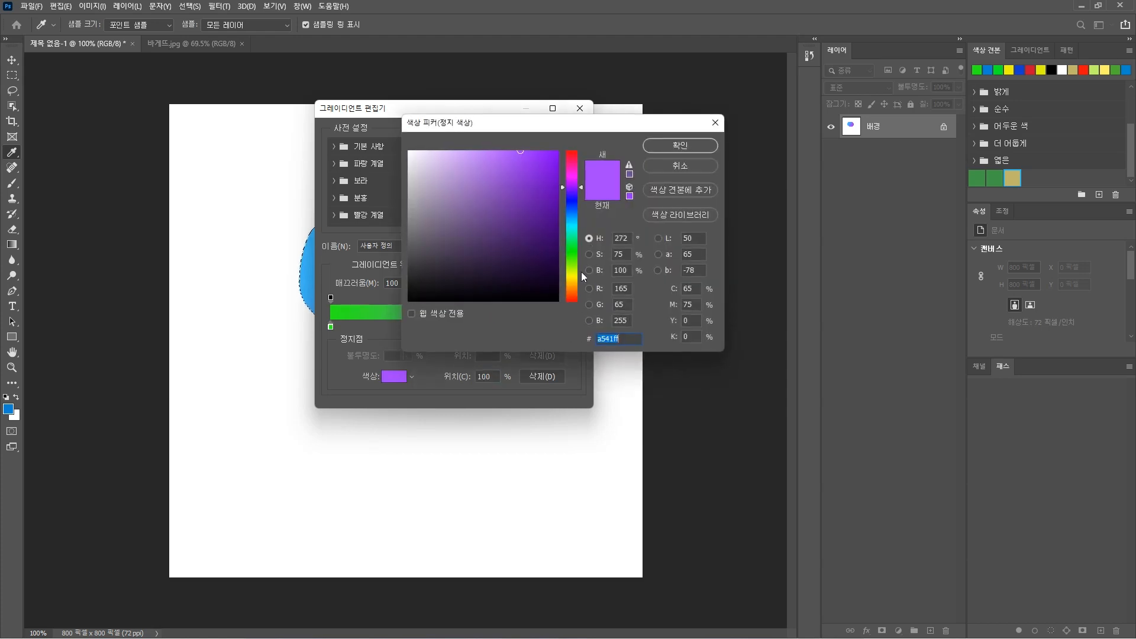
left_click(573, 282)
left_click(548, 158)
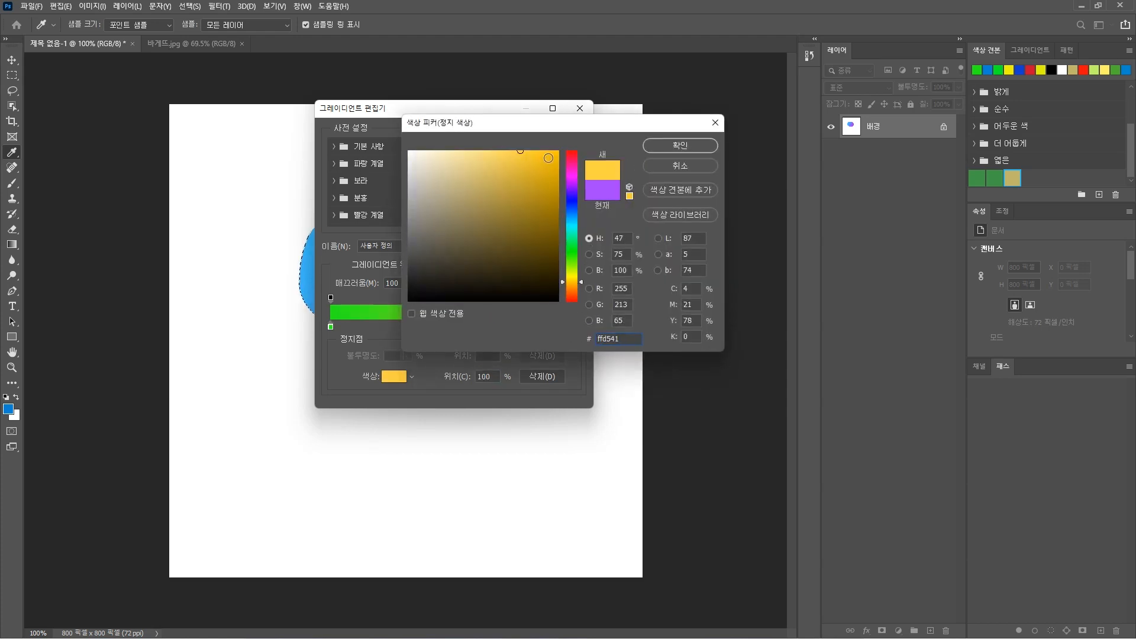
left_click(648, 144)
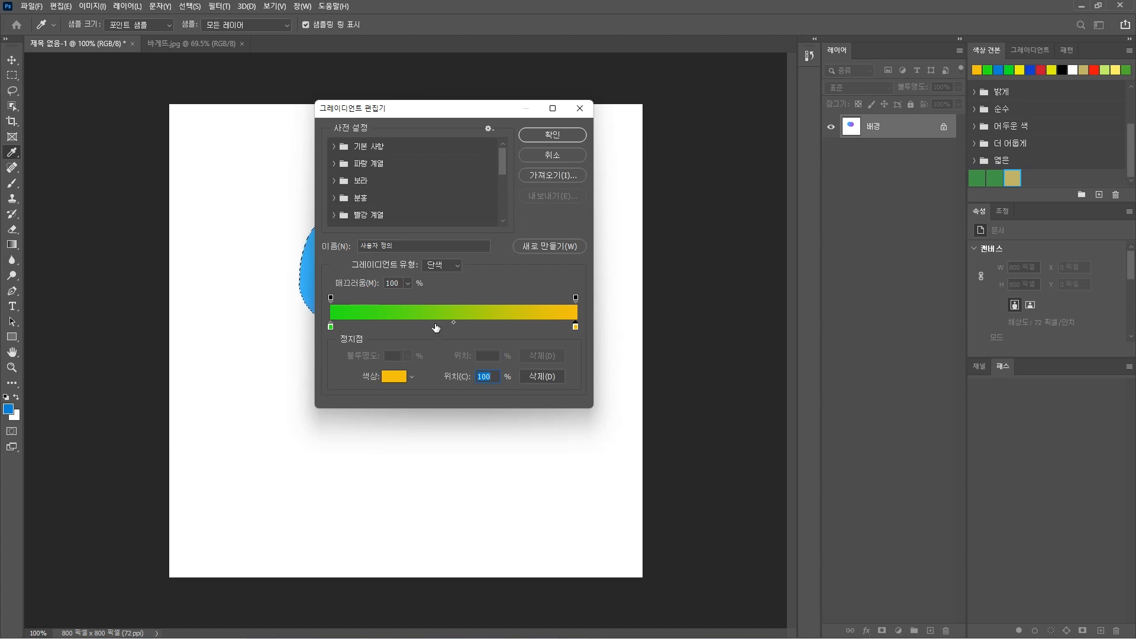
Add a colour stop near the middle of the gradient, recolour it pinkish red, and move it to position 52%.
left_click_drag(437, 326, 449, 329)
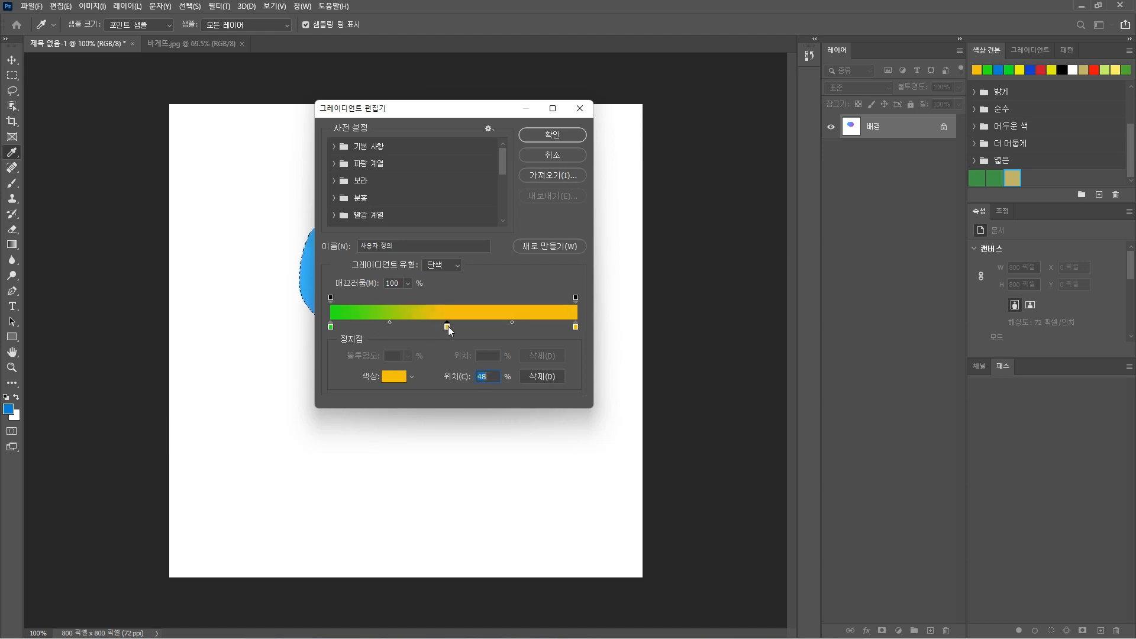
double_click(448, 326)
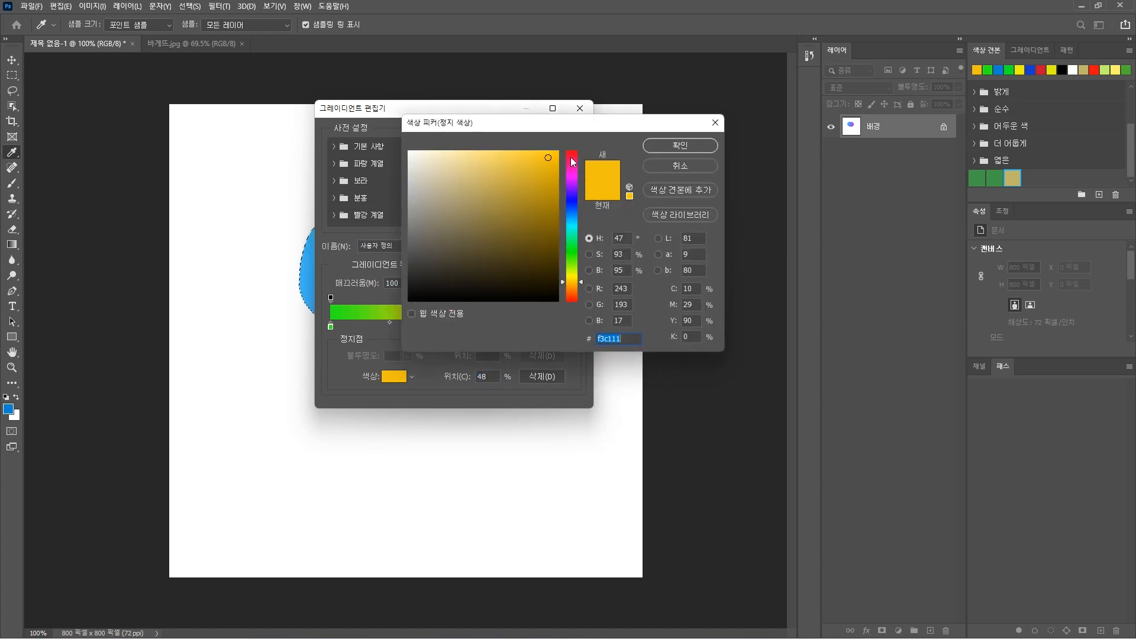
left_click(571, 159)
left_click(680, 145)
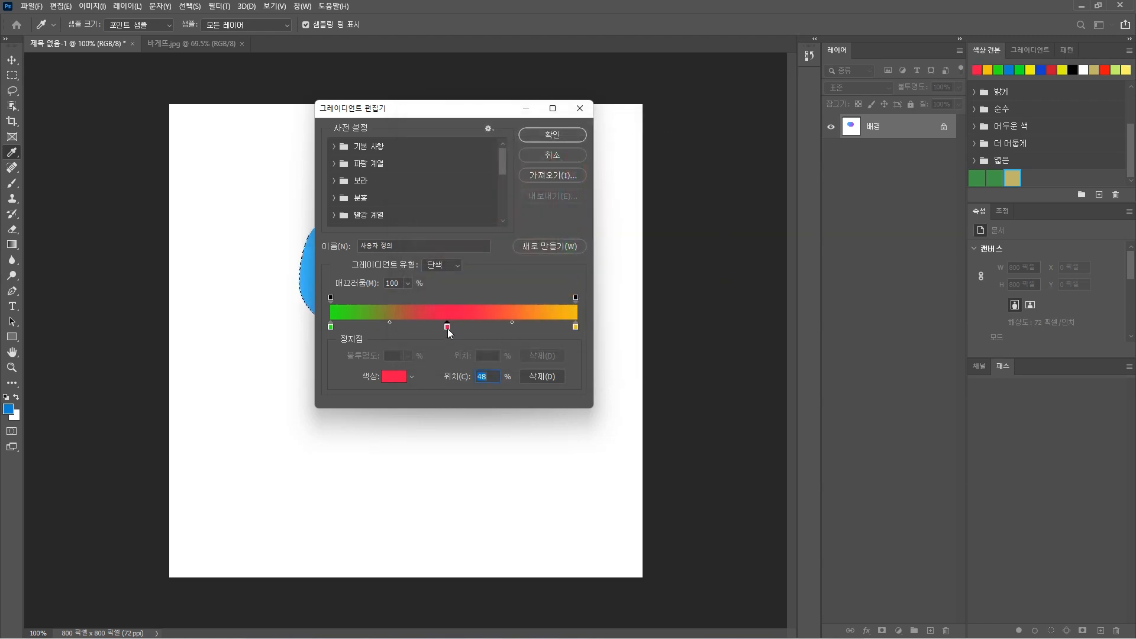
left_click_drag(450, 329, 460, 329)
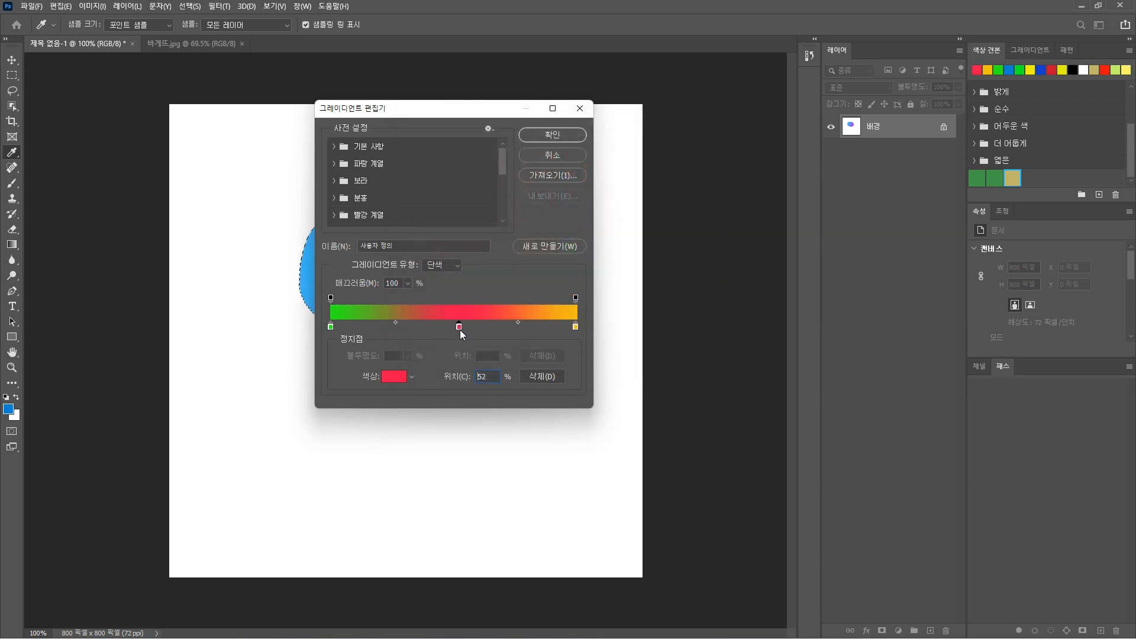
Remove the orange end stop, move the red stop to position 100%, and accept the gradient.
left_click(575, 326)
left_click_drag(576, 327, 568, 385)
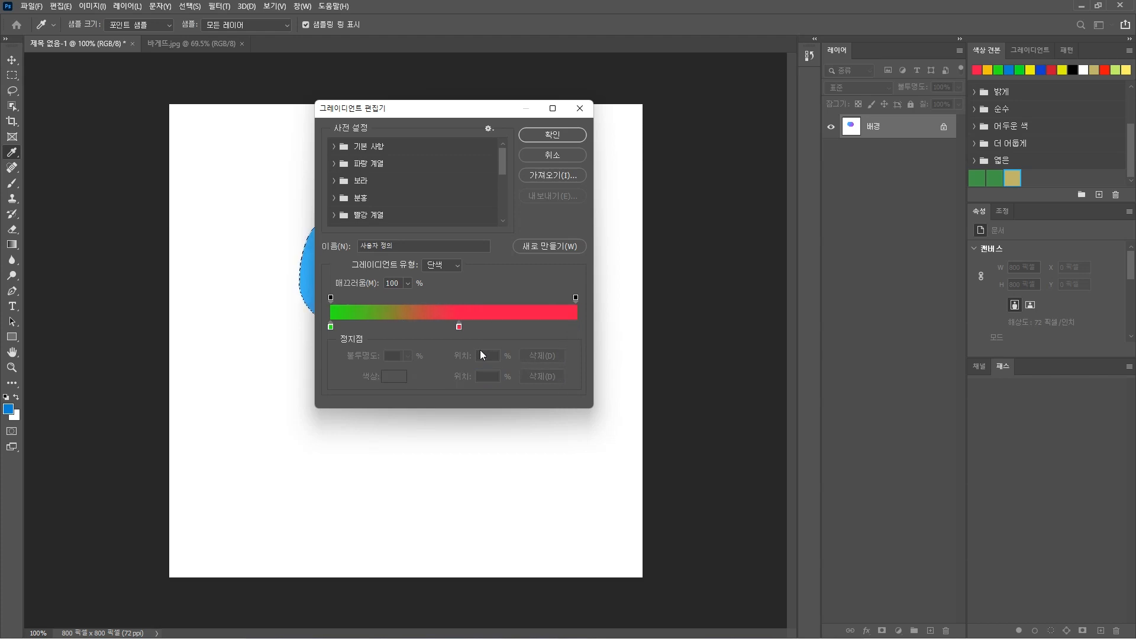
left_click_drag(458, 327, 584, 331)
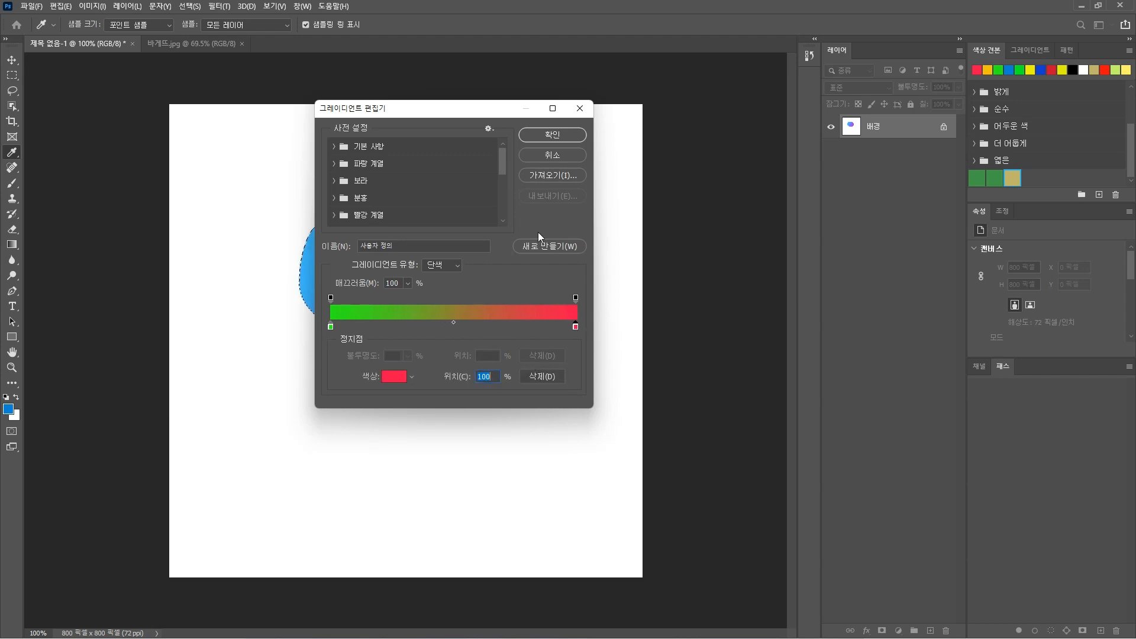
left_click(546, 136)
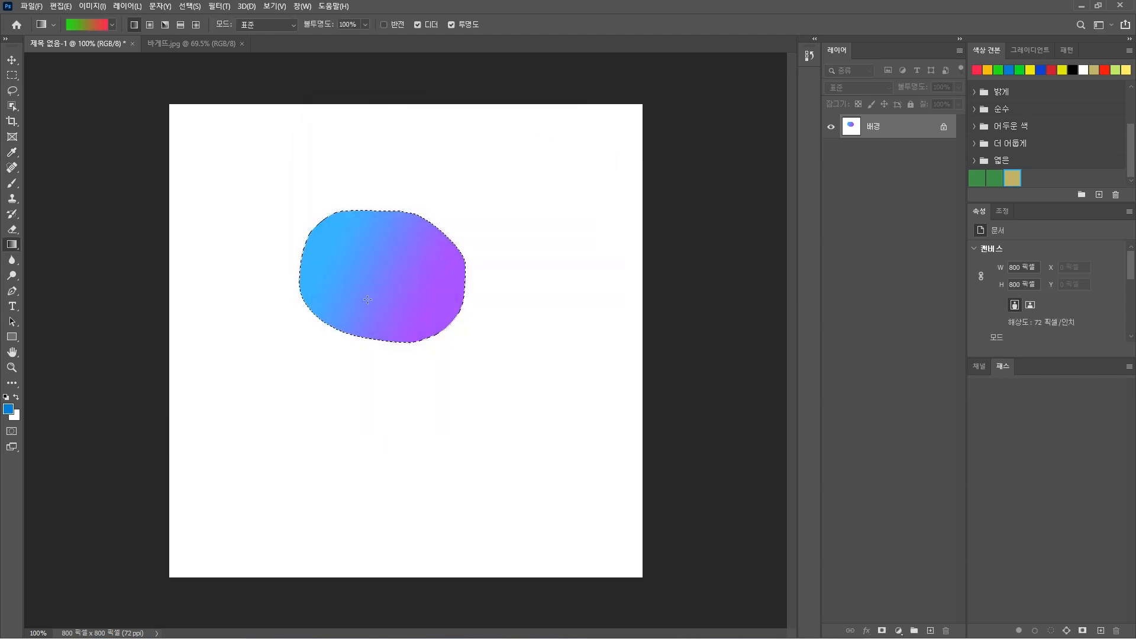
Apply the green-to-red linear gradient diagonally across the freehand selection, and deselect.
left_click_drag(423, 243, 423, 244)
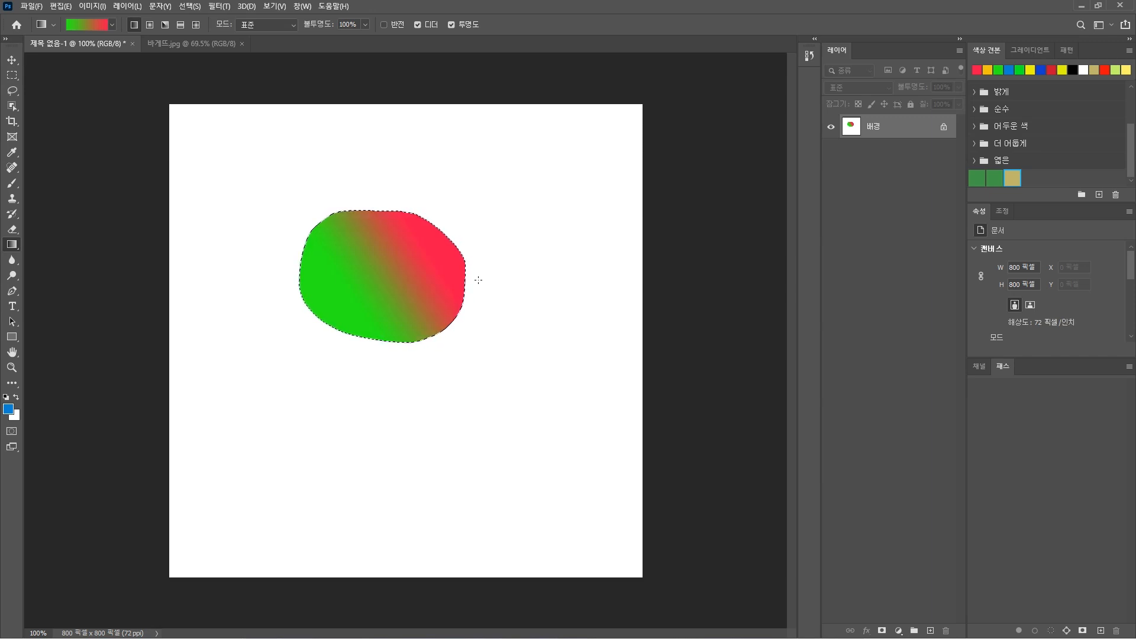
key("ctrl+d")
Fill two small square selections touching corner to corner near the canvas's upper-left corner with the blue foreground colour, and deselect.
left_click(12, 75)
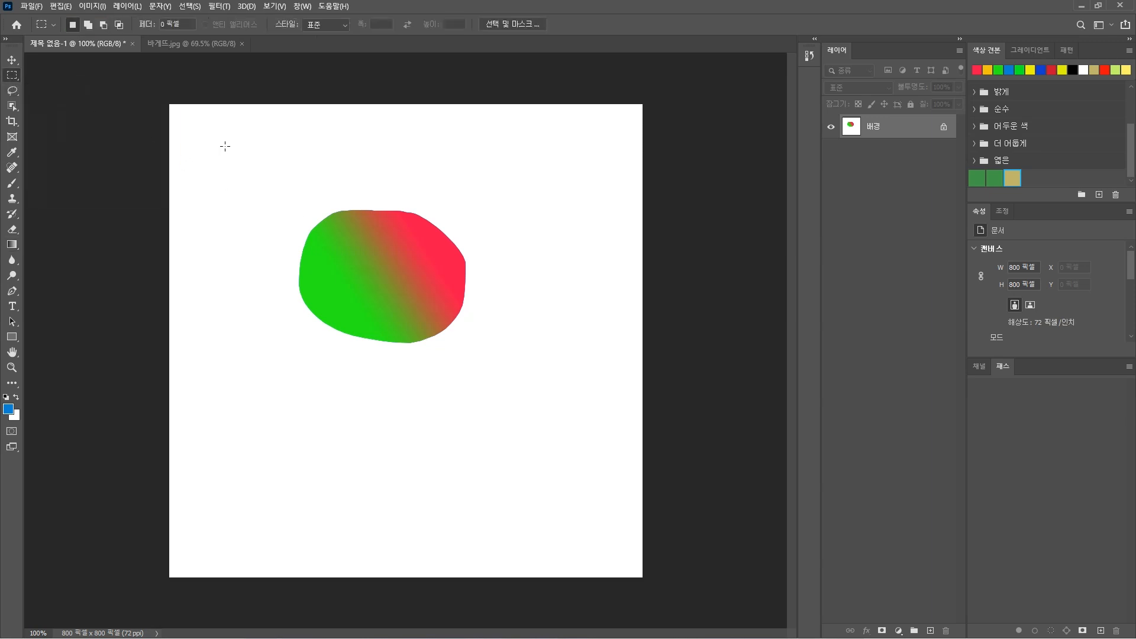
left_click_drag(225, 142, 242, 158)
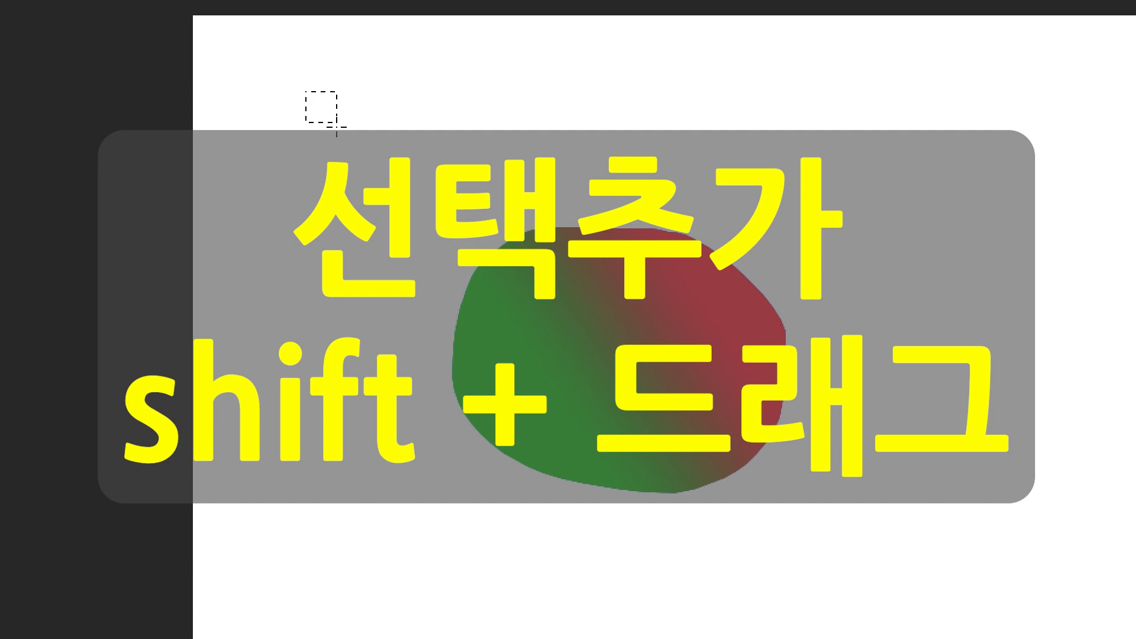
left_click_drag(336, 122, 367, 152)
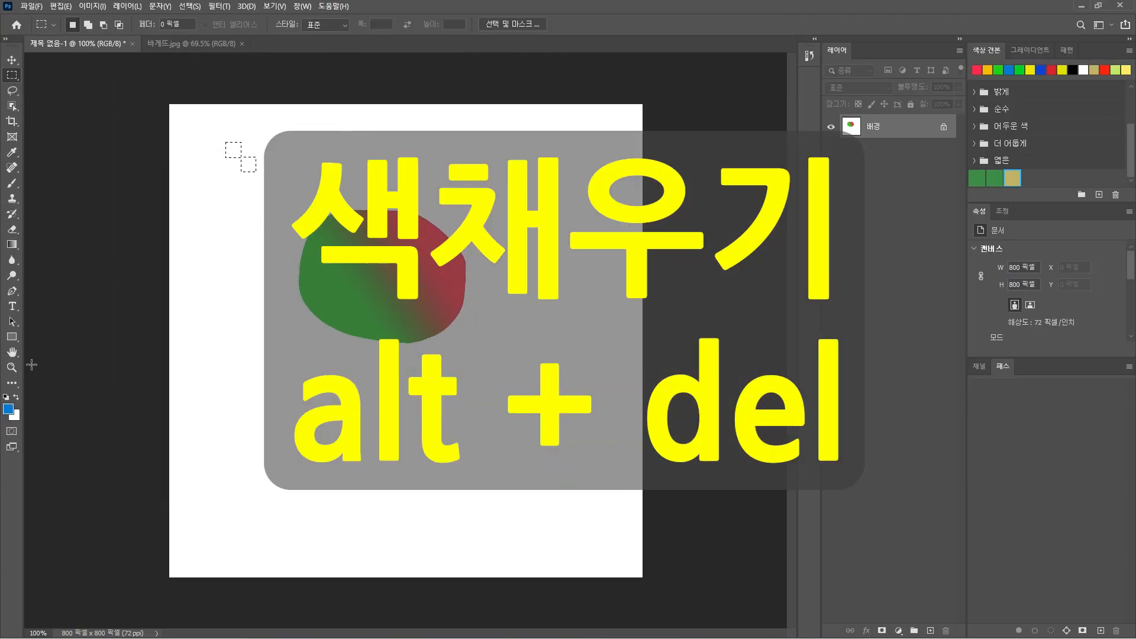
key("alt+Delete")
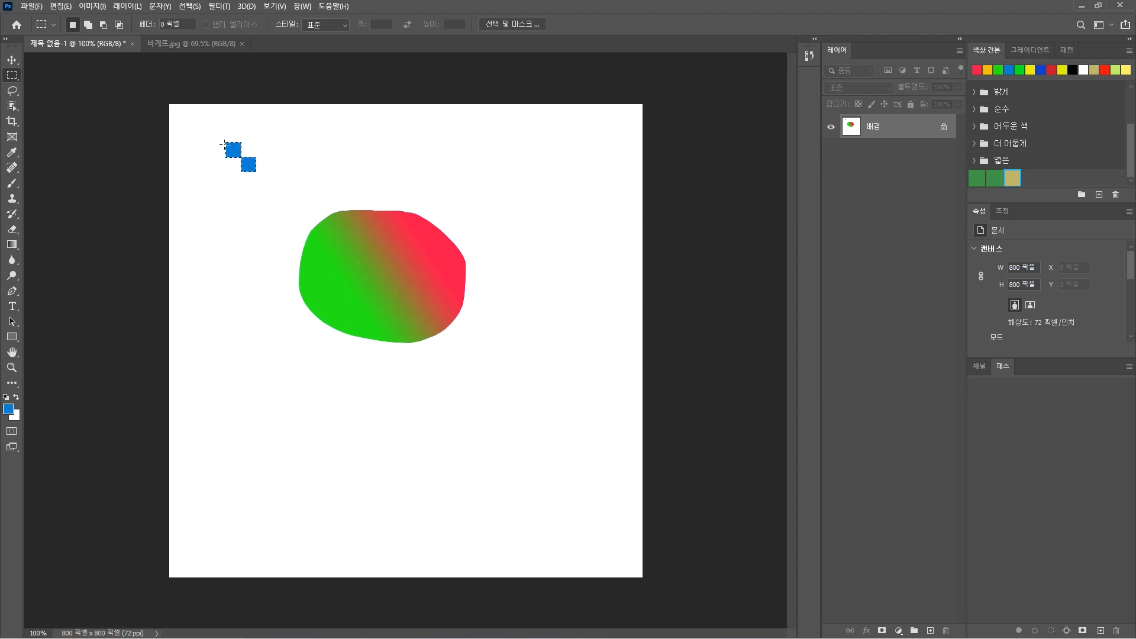
key("ctrl+d")
Select the square area enclosing both blue squares and define it as a pattern with the suggested name.
left_click_drag(225, 142, 255, 171)
left_click(61, 5)
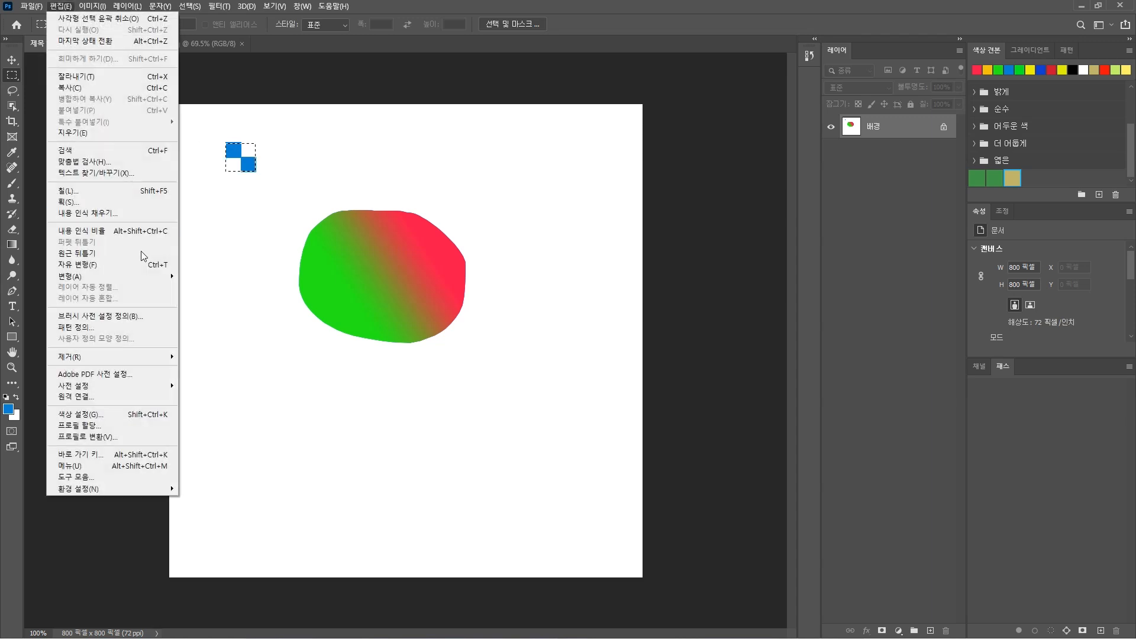
left_click(98, 327)
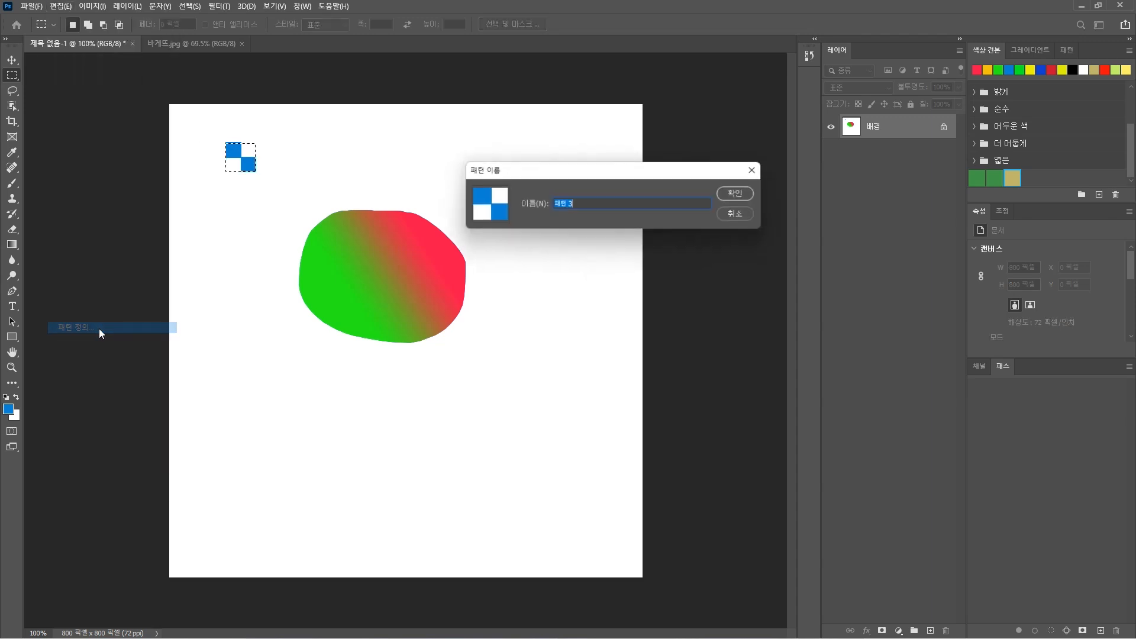
left_click(727, 193)
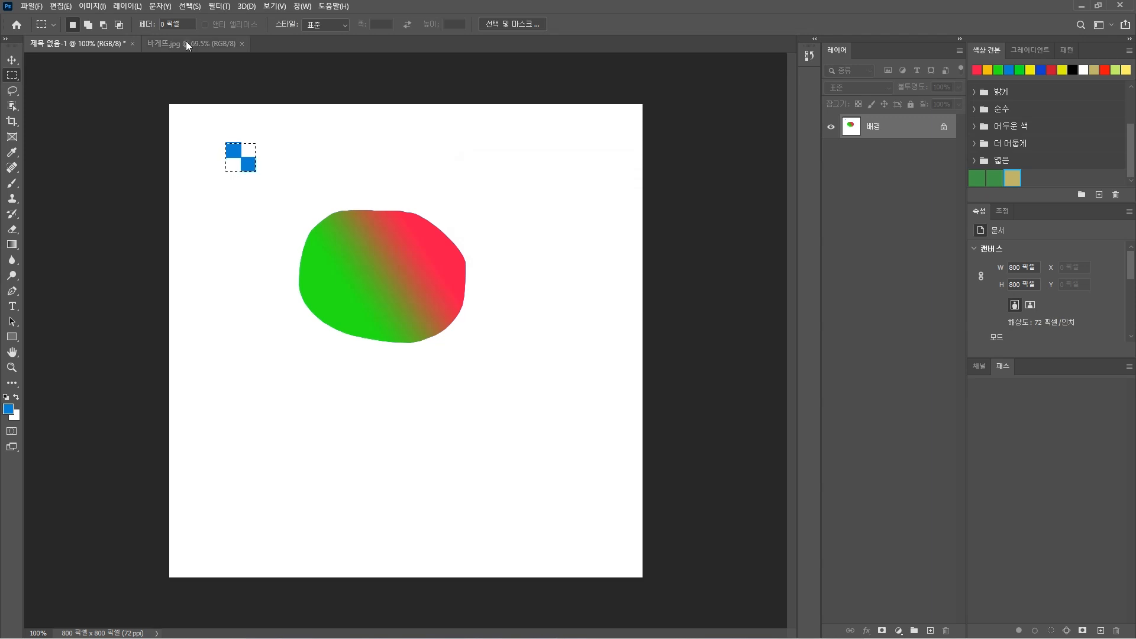
In the 바게뜨.jpg document, fill a large rectangular selection over the image's upper-left area with the blue checker pattern at 100% opacity.
left_click(186, 44)
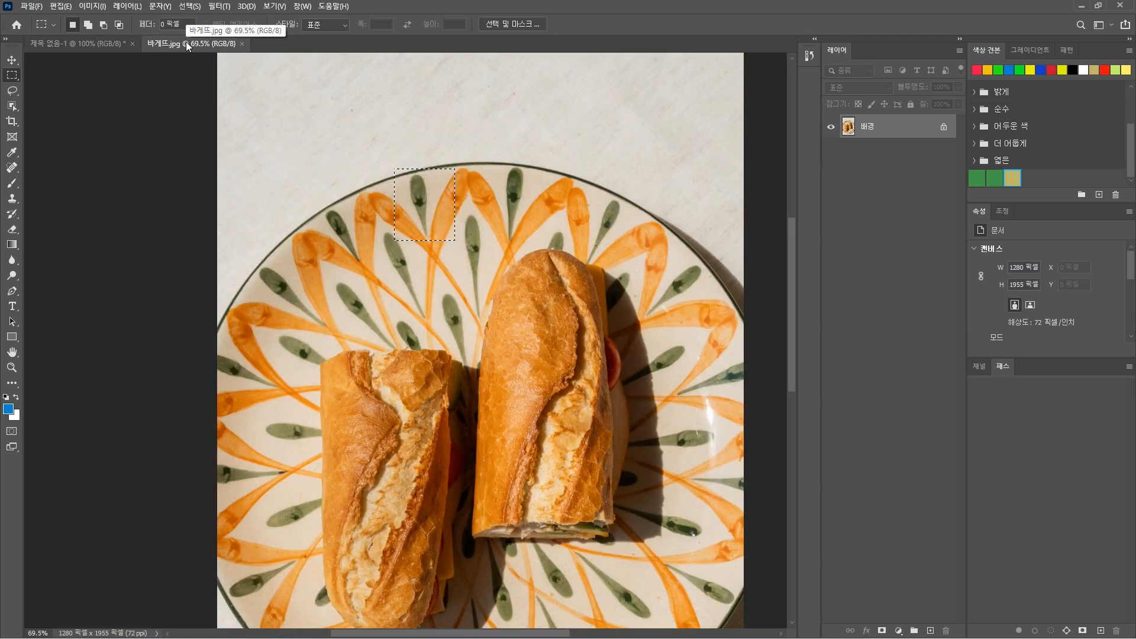
left_click_drag(229, 65, 484, 295)
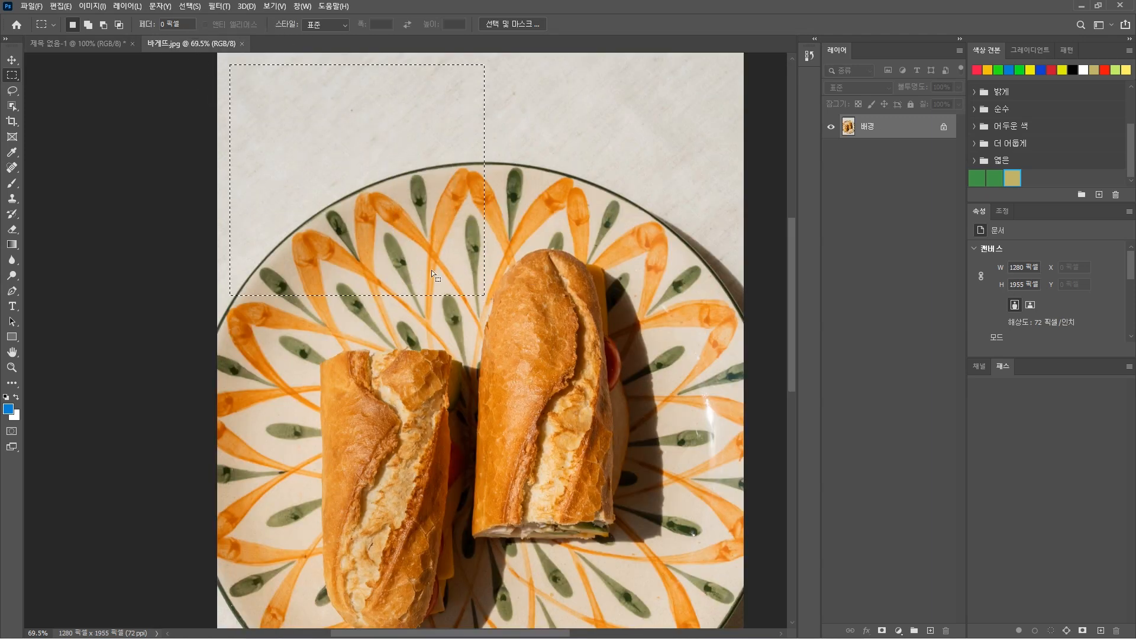
left_click(60, 7)
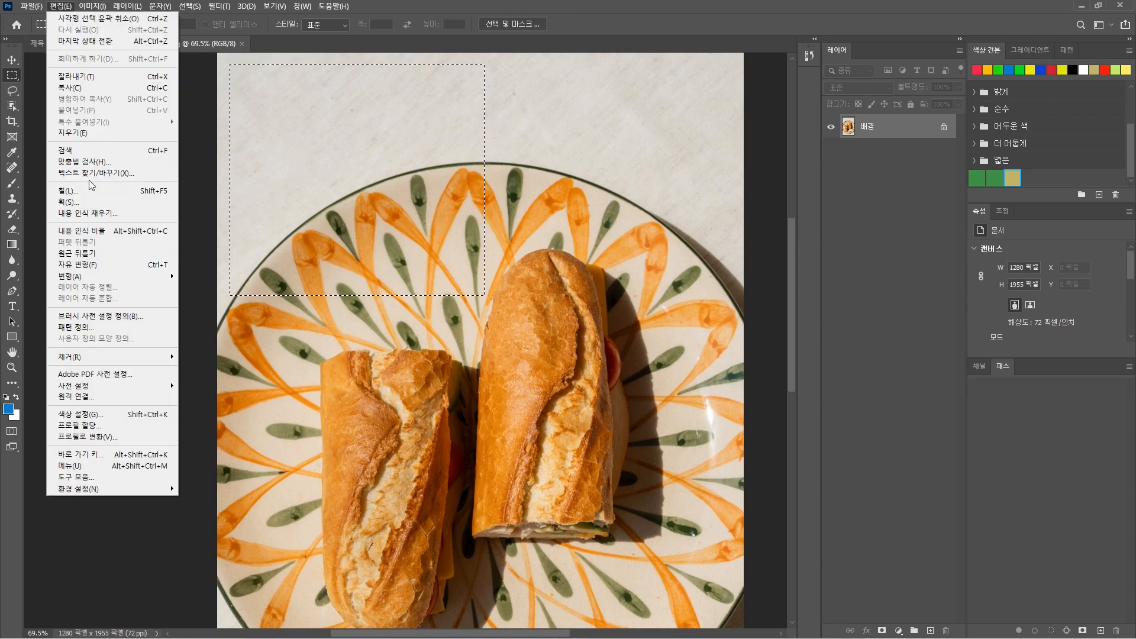
left_click(90, 191)
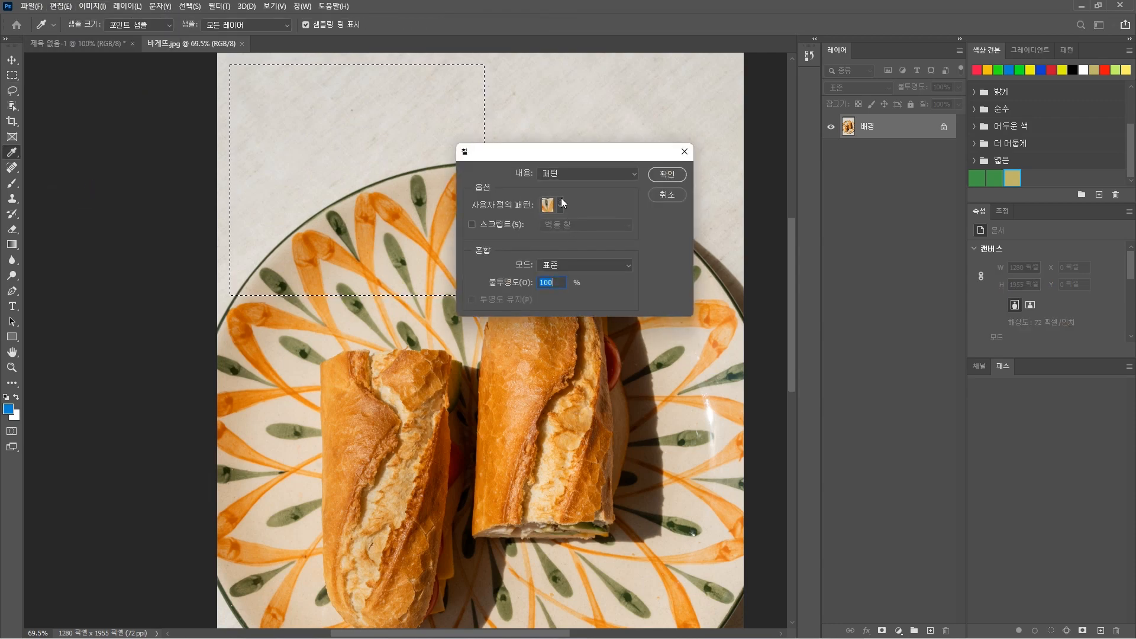
left_click(561, 206)
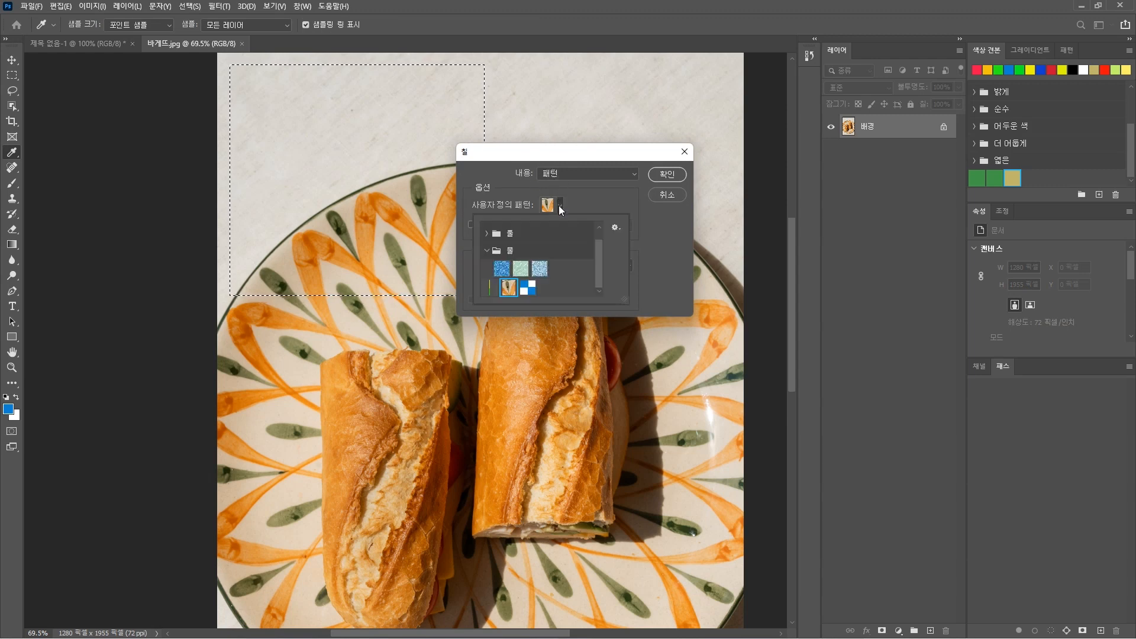
left_click(528, 287)
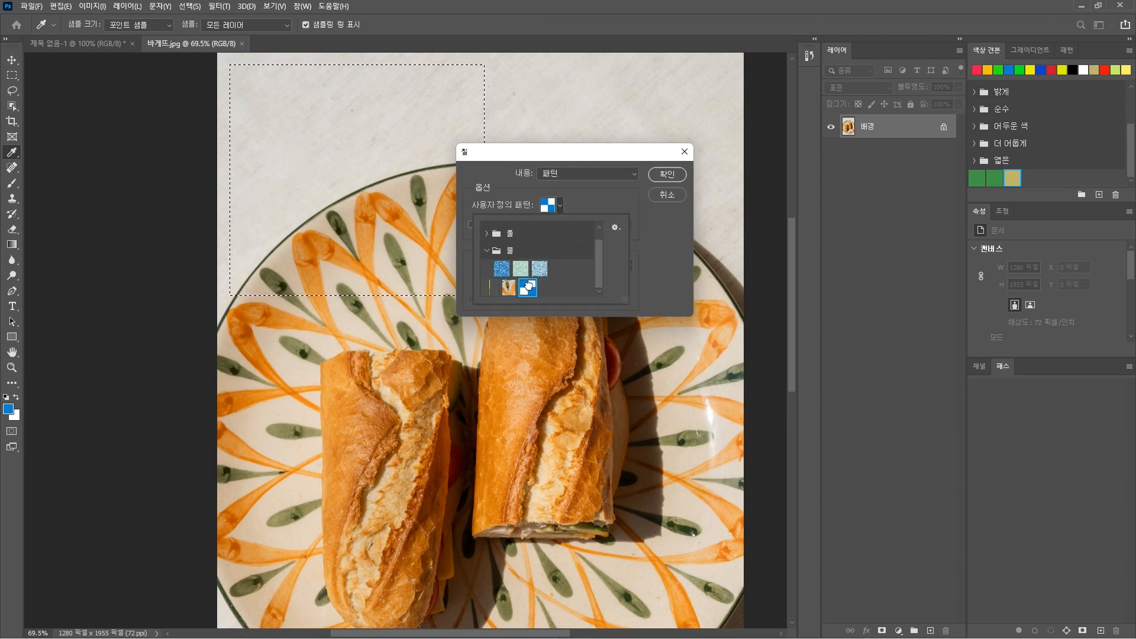
left_click(668, 171)
left_click(669, 172)
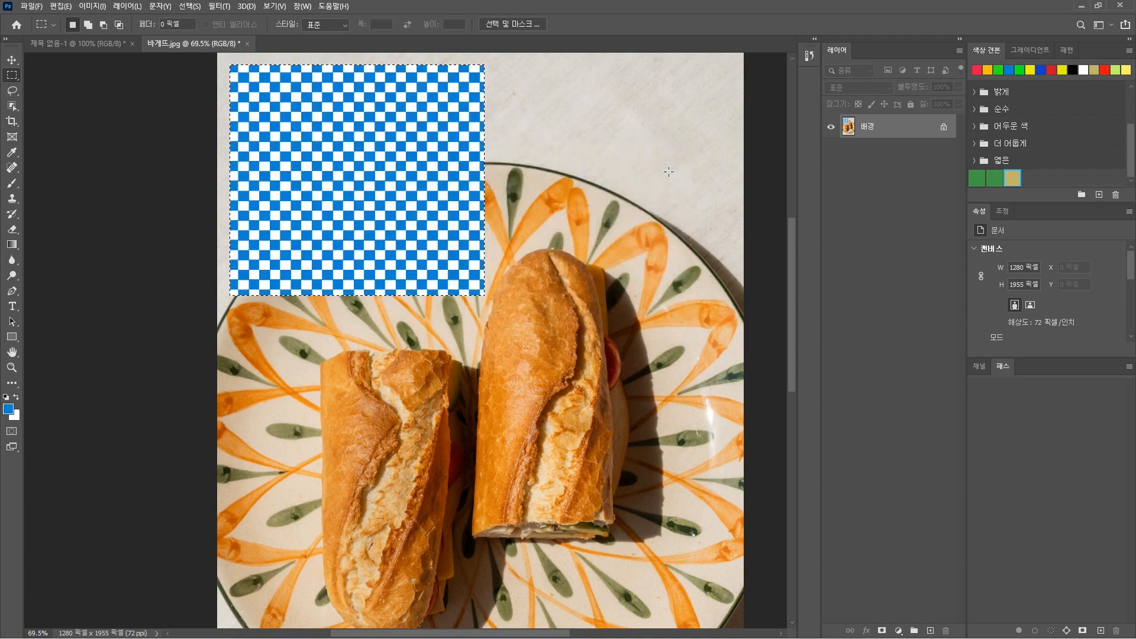